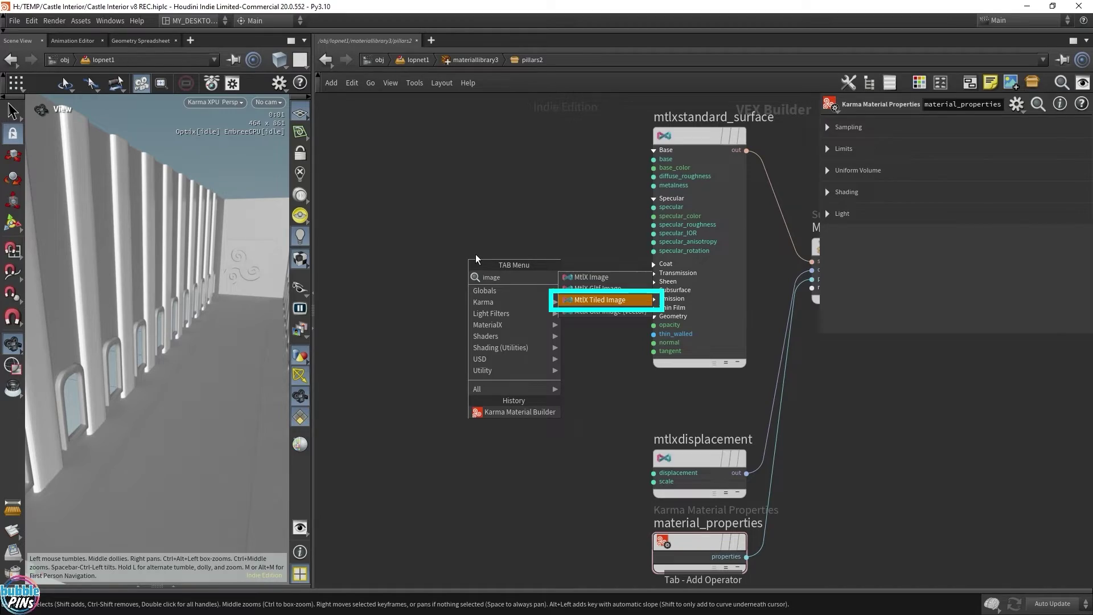
- Add a MtlX Tiled Image node to the pillars2 material network and start wiring from its output
{"action": "key", "text": "Return"}
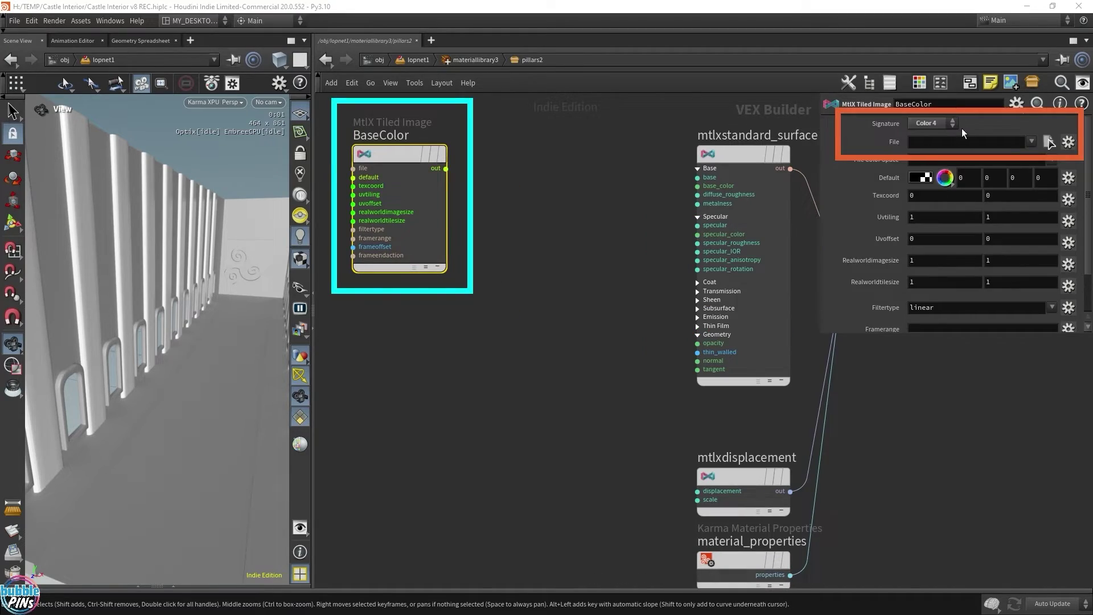
{"action": "left_click_drag", "start_coordinate": [445, 168], "coordinate": [616, 174]}
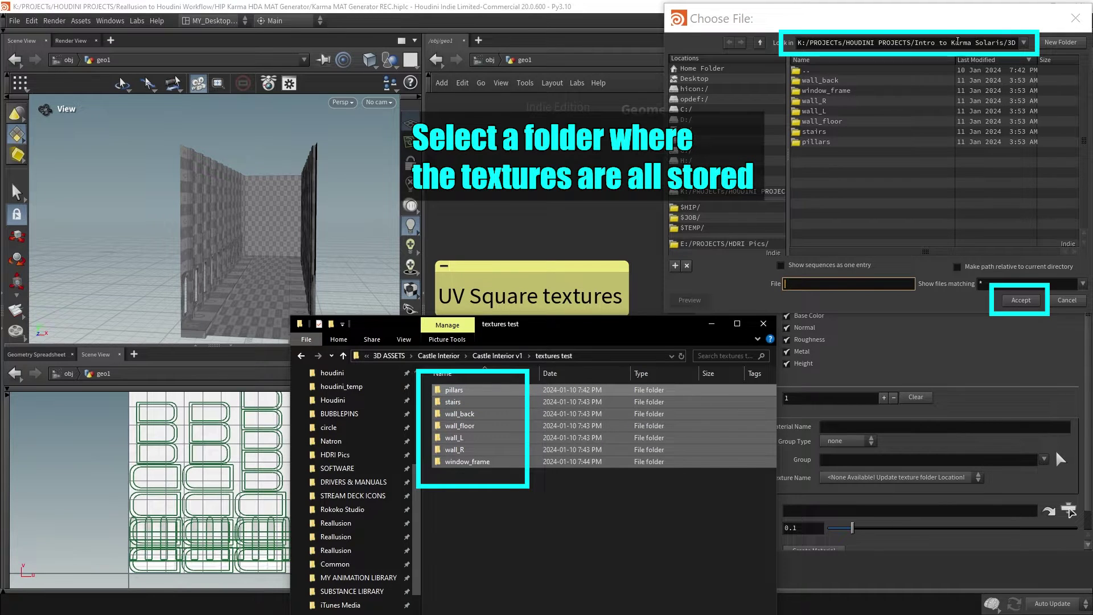
- Set the textures folder location to the folder containing the castle texture subfolders and open the Texture Name choices
{"action": "left_click", "coordinate": [848, 19]}
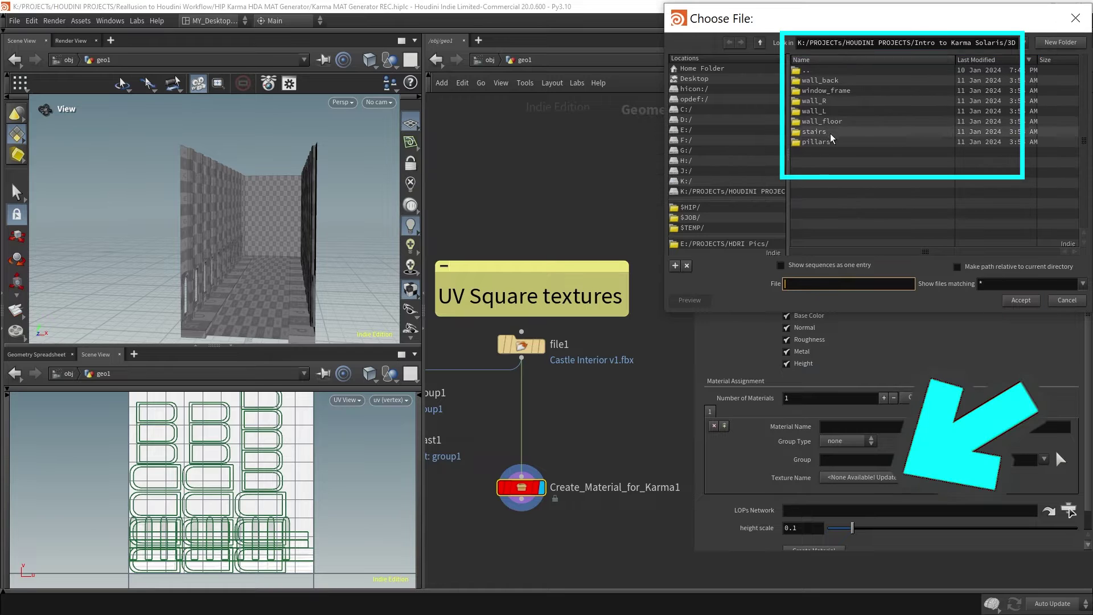
{"action": "left_click", "coordinate": [1019, 300]}
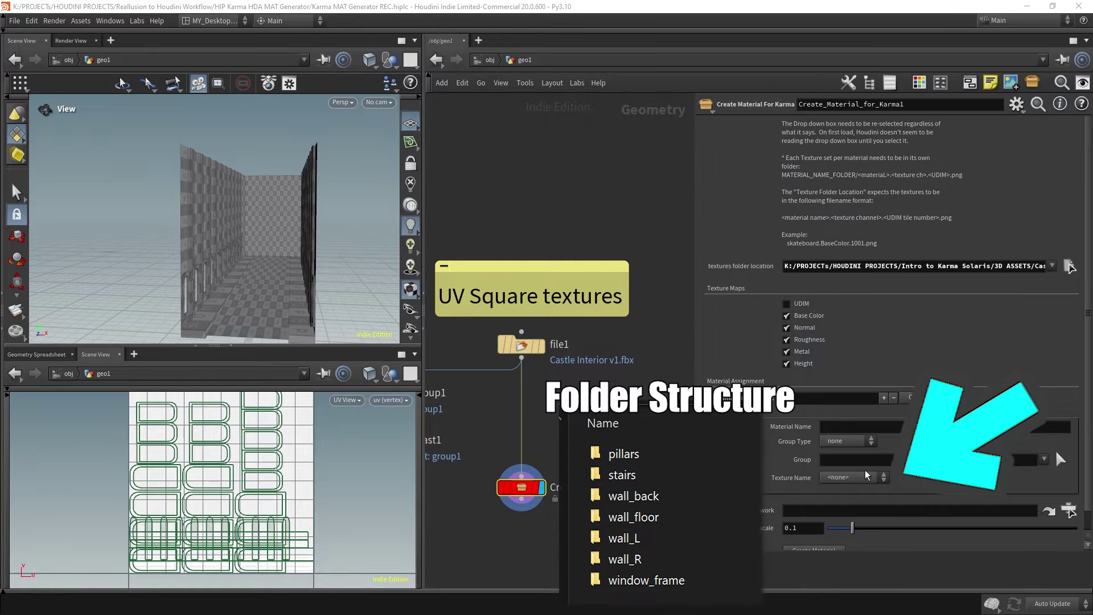
{"action": "left_click", "coordinate": [873, 478]}
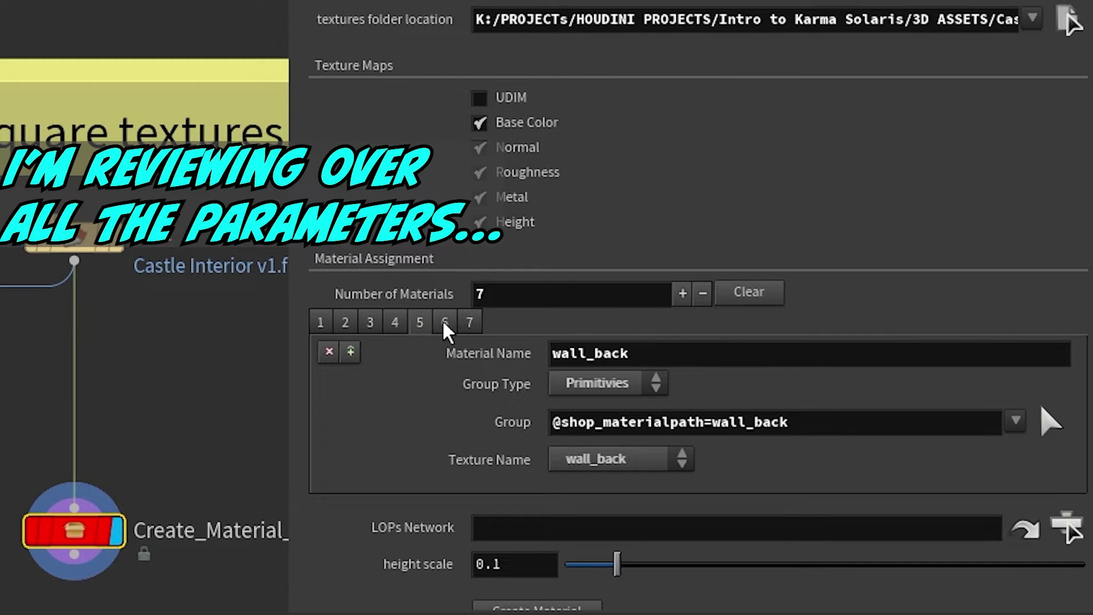
- Review the pillars material entry, add a LOP Network node and assign it to the LOPs Network parameter
{"action": "left_click", "coordinate": [453, 320]}
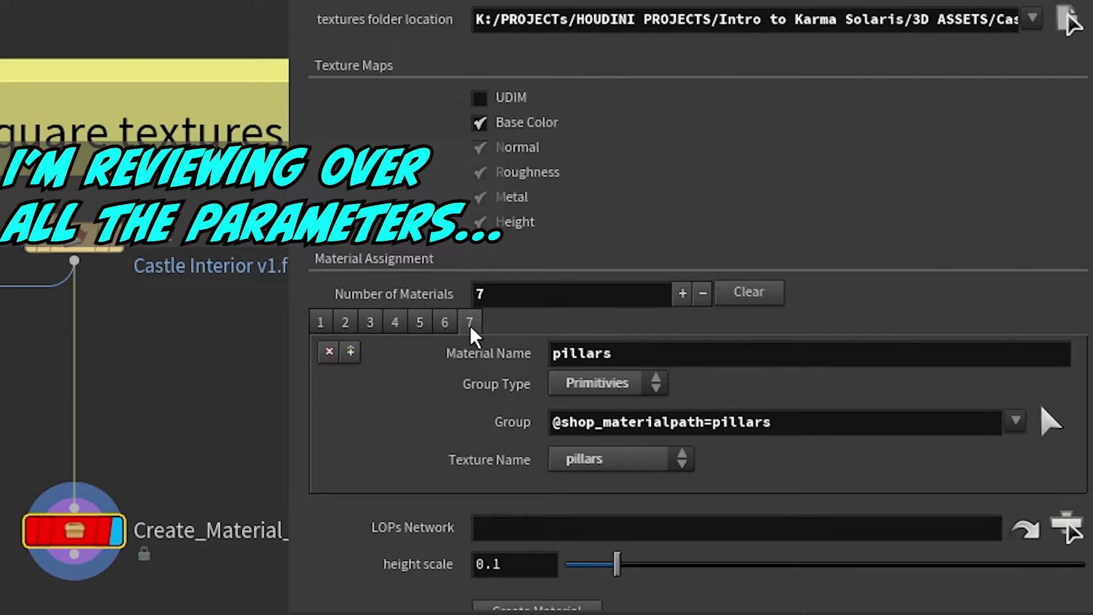
{"action": "key", "text": "Tab"}
{"action": "type", "text": "lop"}
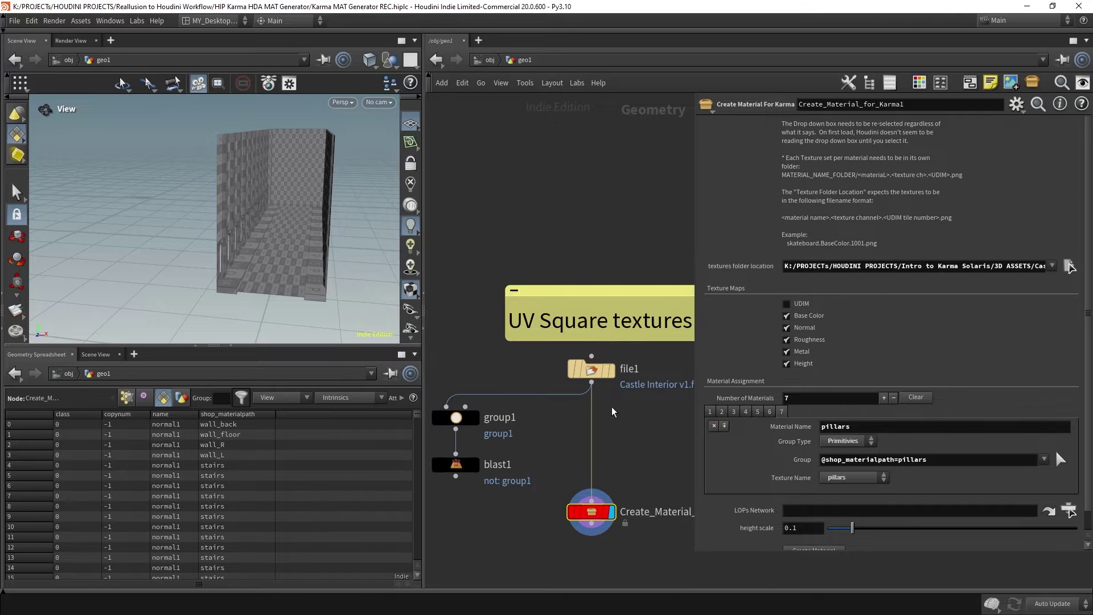
{"action": "middle_click_drag", "start_coordinate": [612, 406], "coordinate": [549, 298]}
{"action": "left_click_drag", "start_coordinate": [528, 464], "coordinate": [800, 512]}
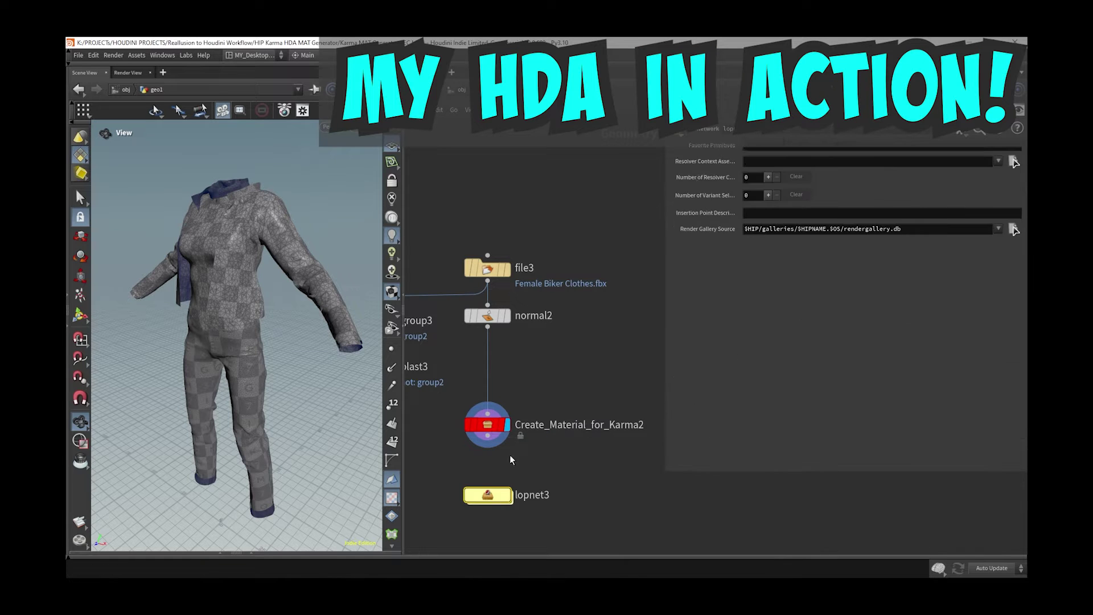
- Create the biker clothing's Karma materials from the Create_Material_for_Karma2 node
{"action": "left_click", "coordinate": [488, 426]}
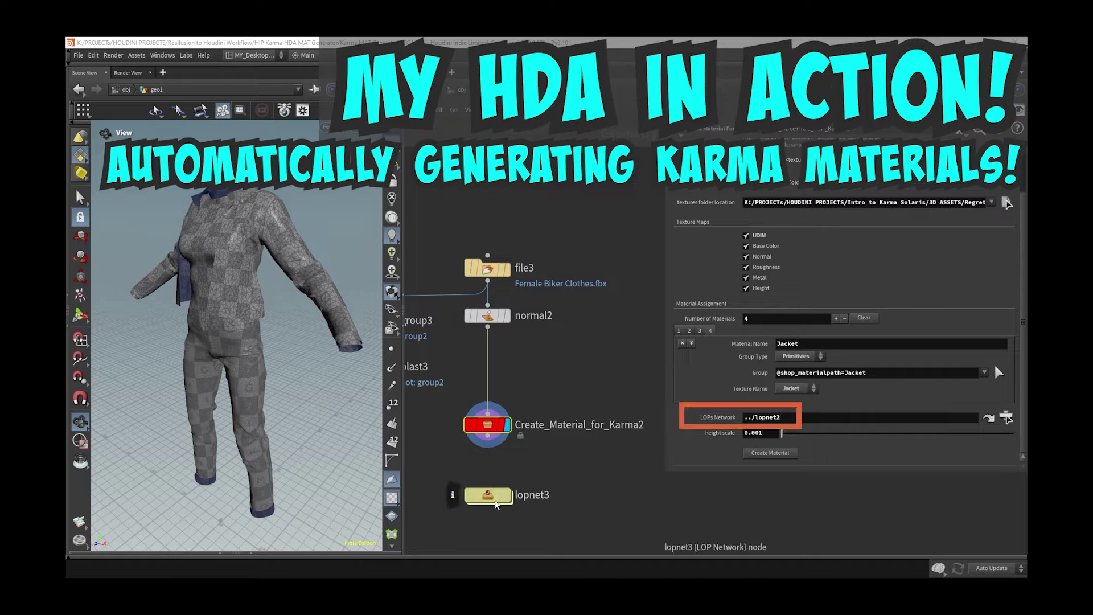
{"action": "left_click", "coordinate": [770, 453]}
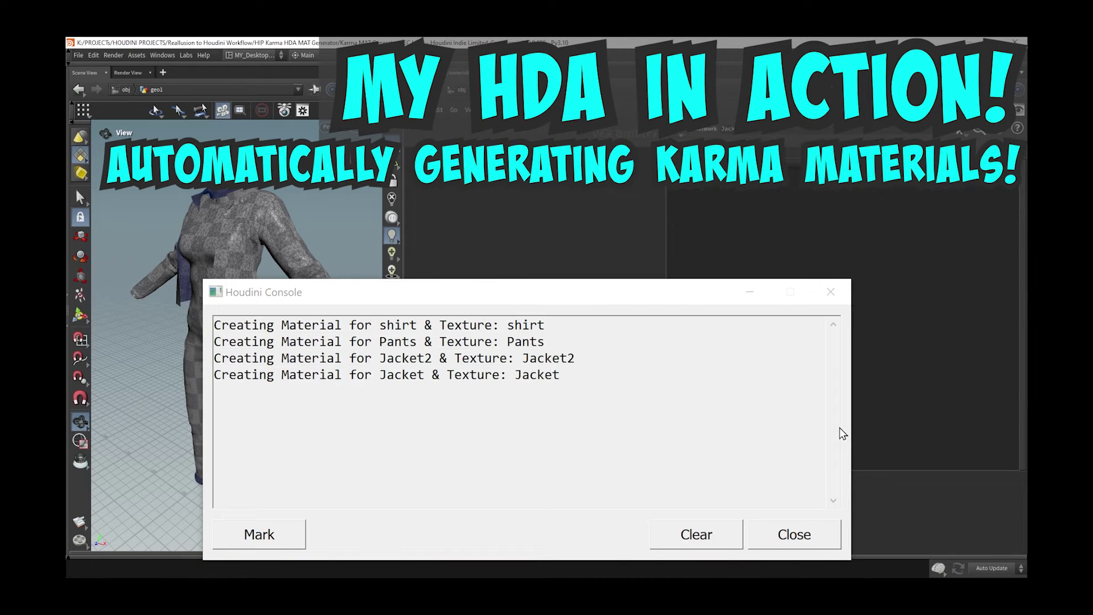
{"action": "left_click_drag", "start_coordinate": [215, 375], "coordinate": [380, 375]}
{"action": "left_click_drag", "start_coordinate": [575, 358], "coordinate": [455, 358]}
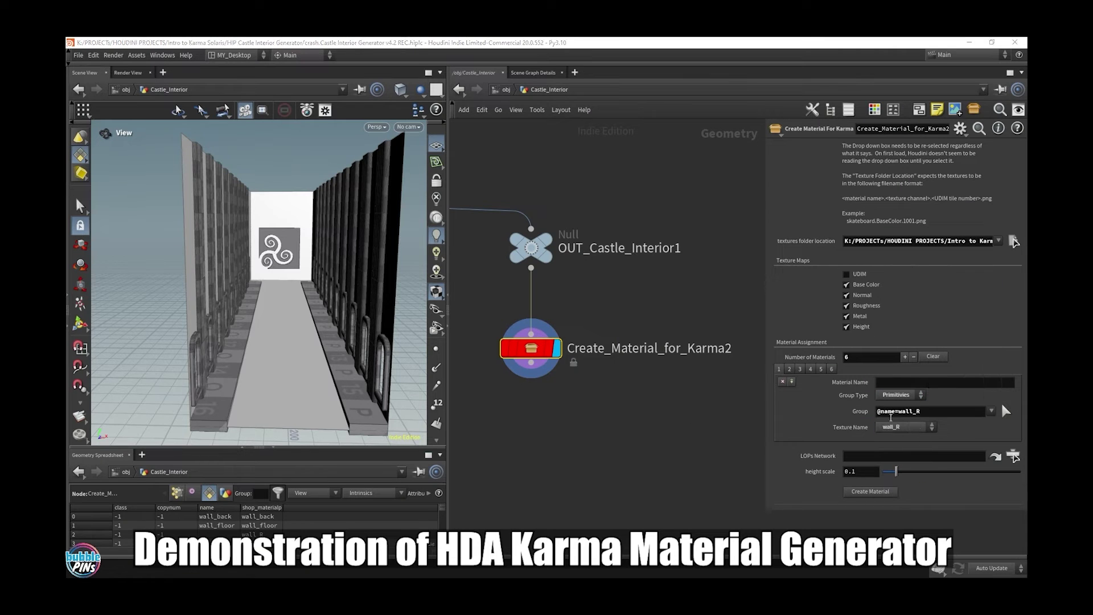
{"action": "left_click", "coordinate": [789, 369]}
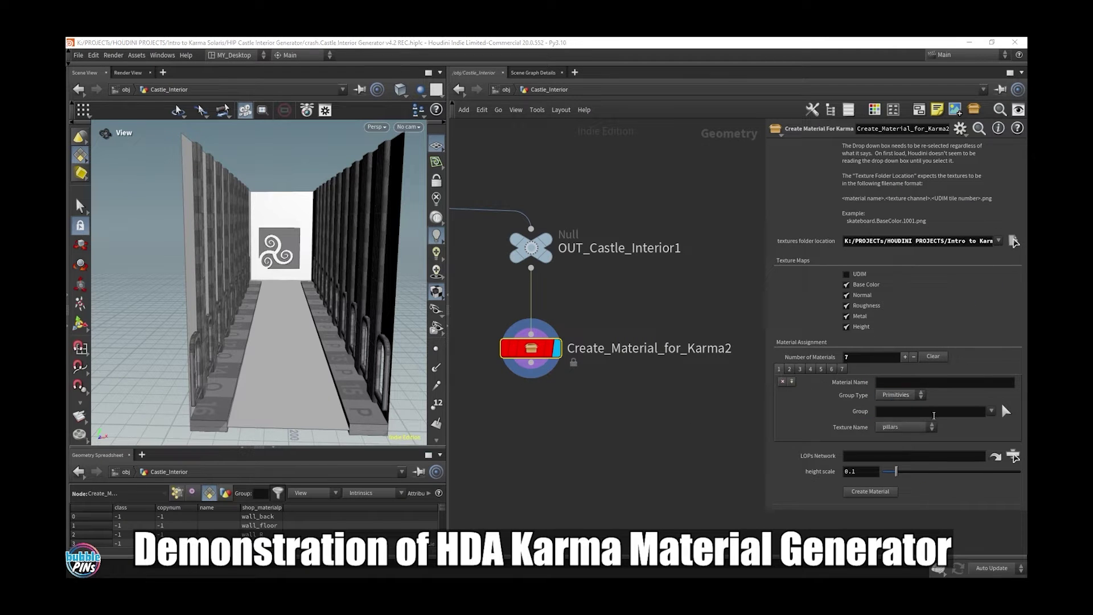
{"action": "left_click", "coordinate": [905, 427]}
{"action": "left_click", "coordinate": [962, 398]}
- Add a LOP Network node to the Castle_Interior network and create the materials
{"action": "key", "text": "Tab"}
{"action": "type", "text": "lop"}
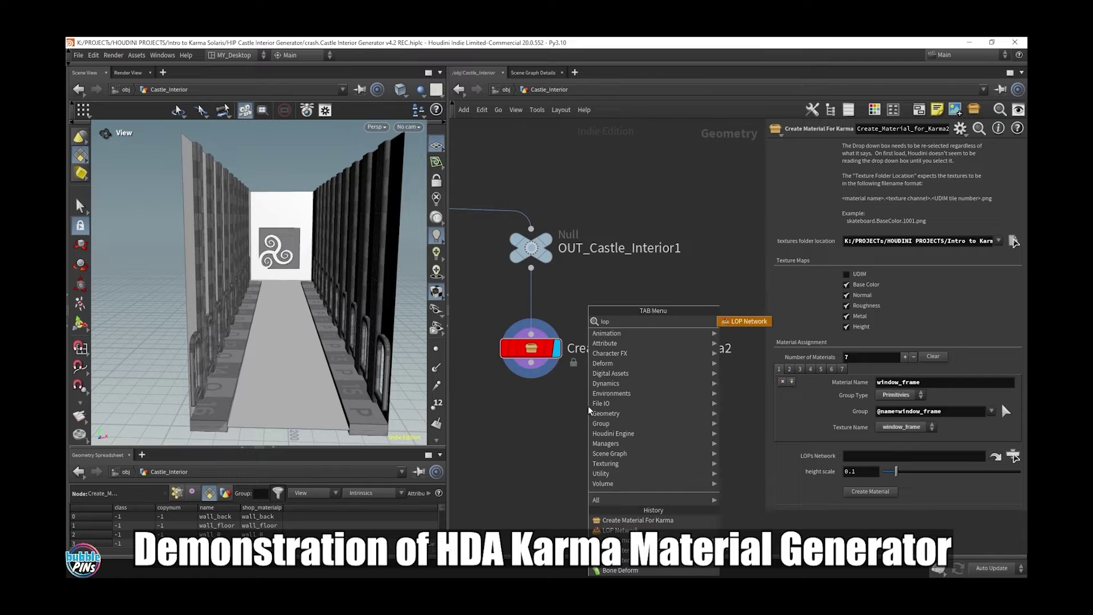
{"action": "key", "text": "Return"}
{"action": "left_click", "coordinate": [870, 492]}
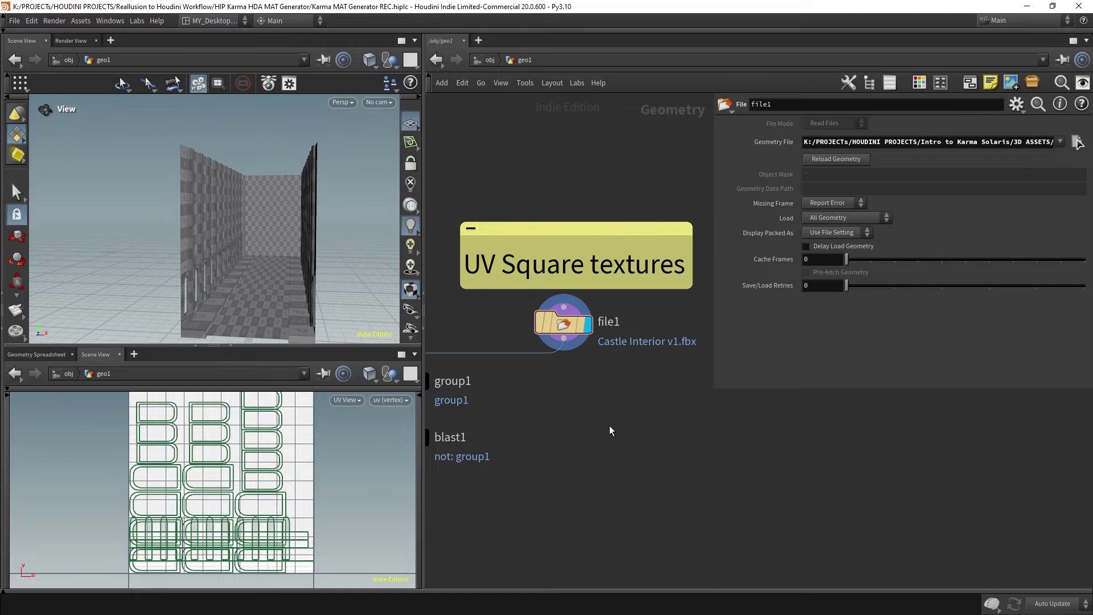
- Add a Create Material For Karma node below file1 and enlarge the parameter area to show more of its settings
{"action": "key", "text": "Tab"}
{"action": "type", "text": "create"}
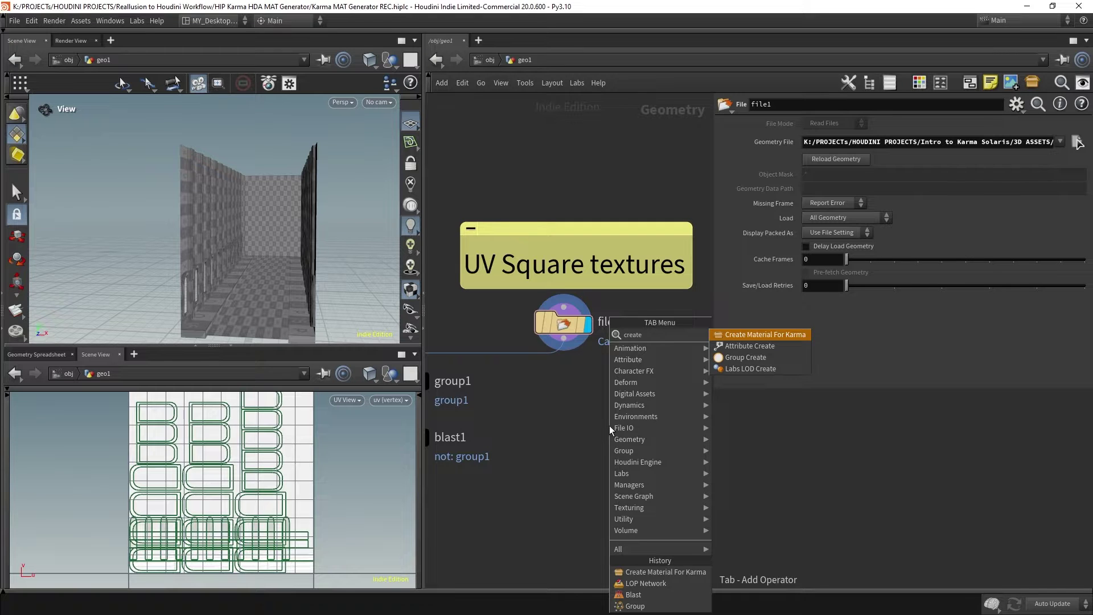
{"action": "key", "text": "Return"}
{"action": "left_click", "coordinate": [564, 494]}
{"action": "key", "text": "c"}
{"action": "key", "text": "c"}
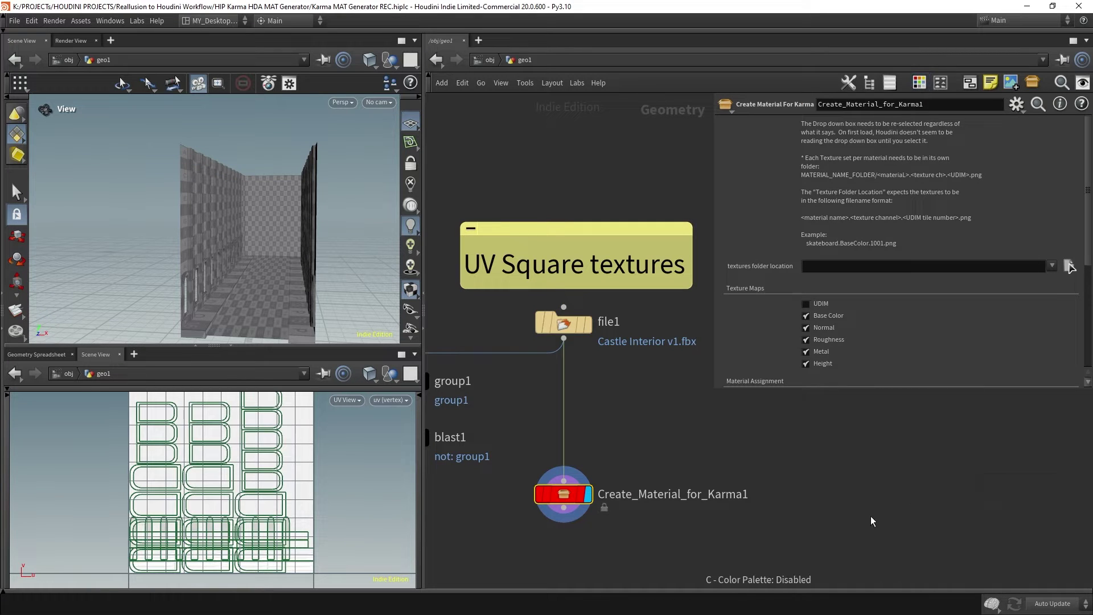
{"action": "left_click_drag", "start_coordinate": [717, 396], "coordinate": [698, 558]}
- Inspect the group1 and blast1 nodes, and return to the Create_Material_for_Karma1 settings
{"action": "middle_click_drag", "start_coordinate": [535, 406], "coordinate": [638, 400]}
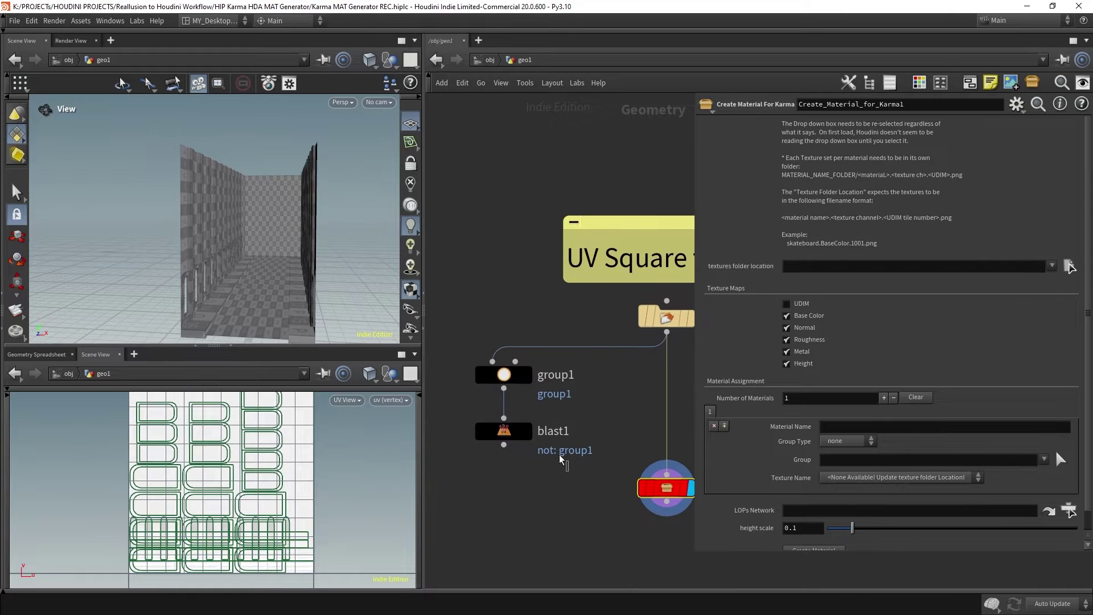
{"action": "left_click_drag", "start_coordinate": [561, 452], "coordinate": [466, 323]}
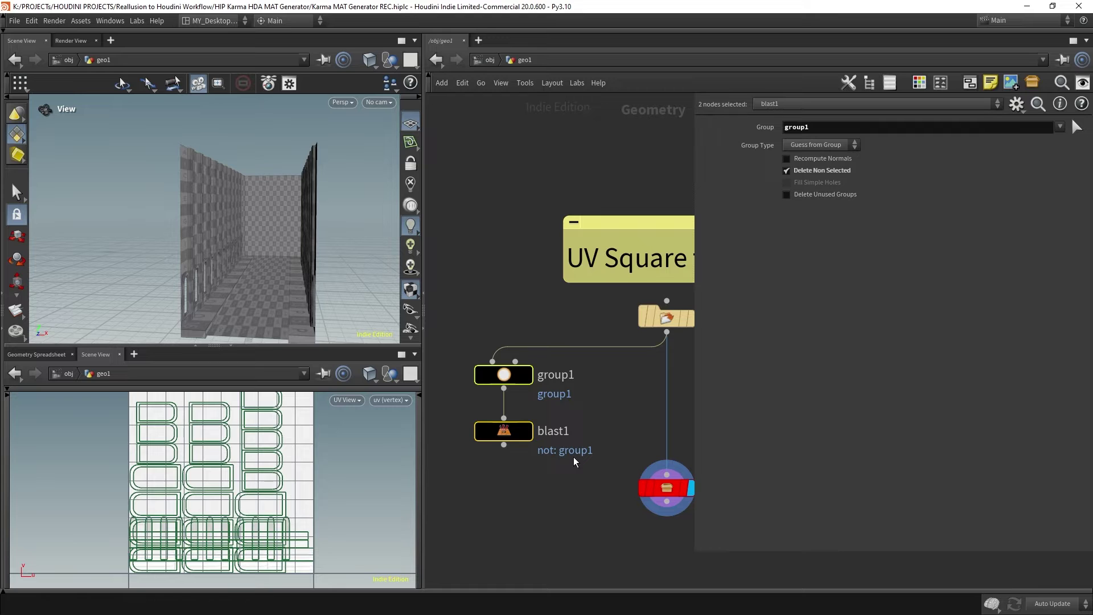
{"action": "left_click", "coordinate": [666, 487]}
{"action": "middle_click_drag", "start_coordinate": [666, 488], "coordinate": [521, 488]}
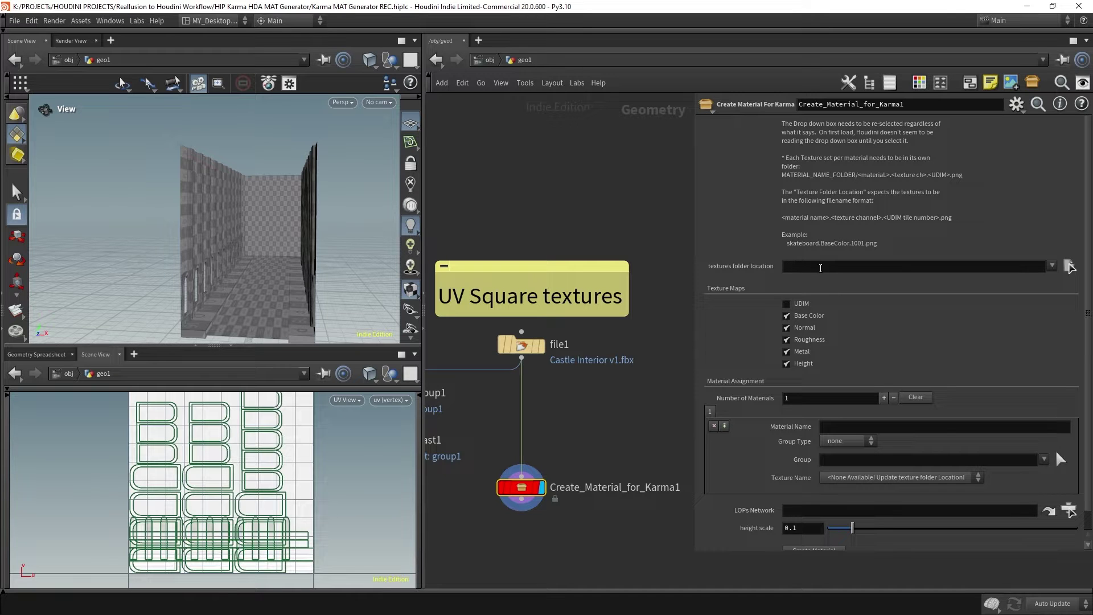
- Set the textures folder location to the castle textures folder, checking its per-material subfolders in File Explorer
{"action": "left_click", "coordinate": [1070, 266]}
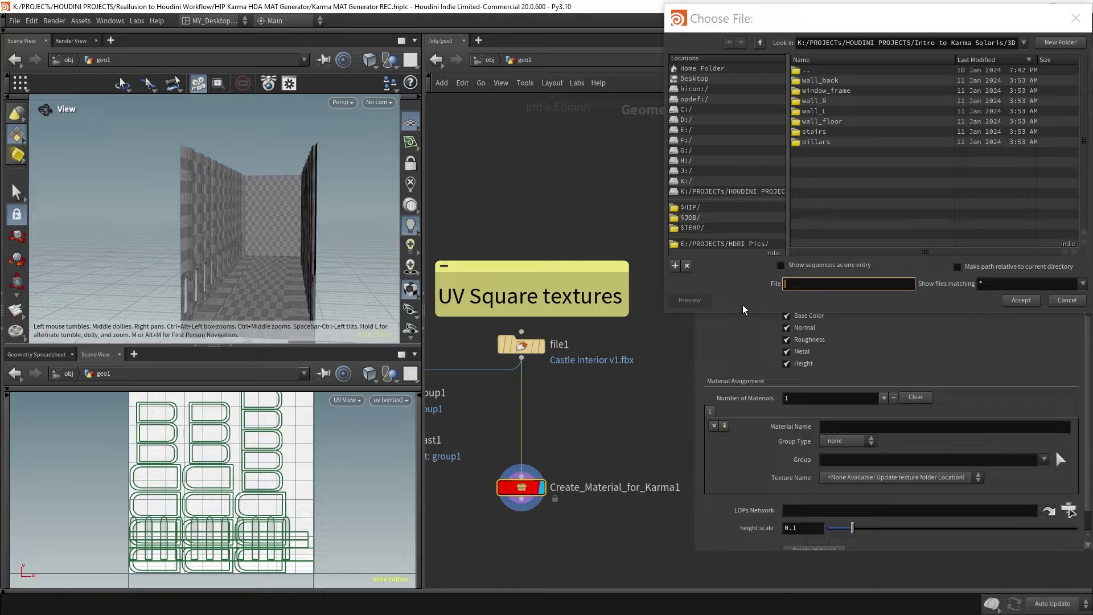
{"action": "key", "text": "alt+Tab"}
{"action": "left_click_drag", "start_coordinate": [649, 374], "coordinate": [642, 325]}
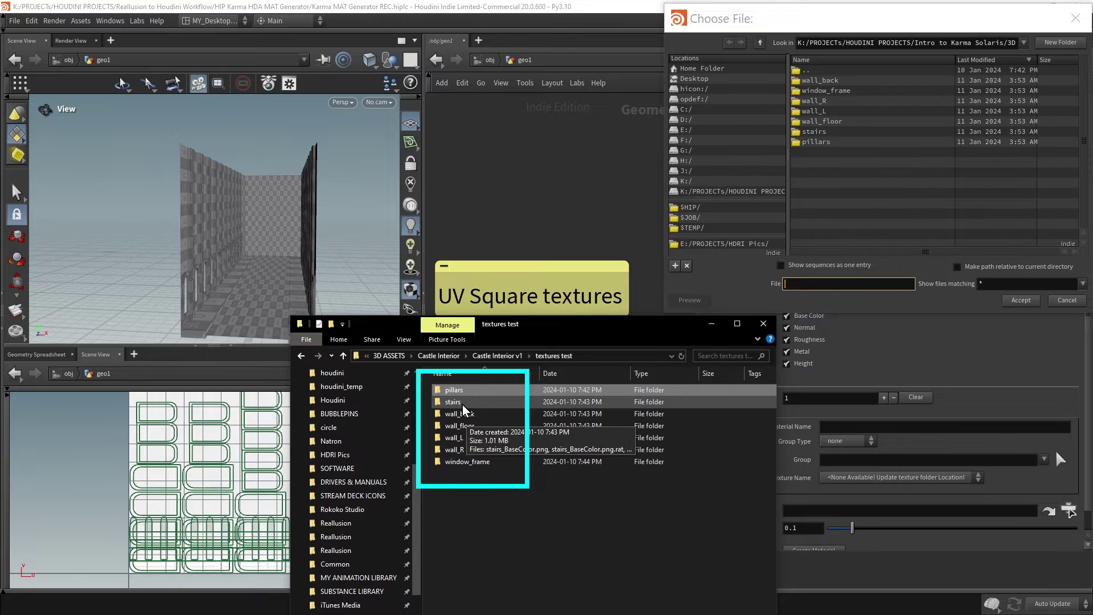
{"action": "key", "text": "ctrl+a"}
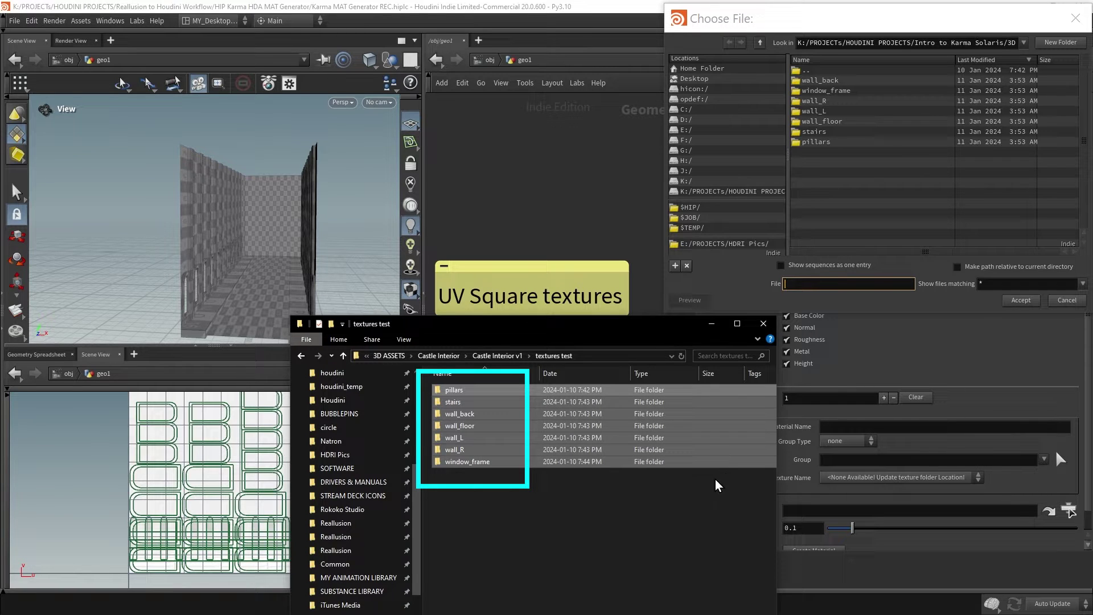
{"action": "left_click", "coordinate": [558, 518]}
{"action": "left_click_drag", "start_coordinate": [541, 495], "coordinate": [439, 384]}
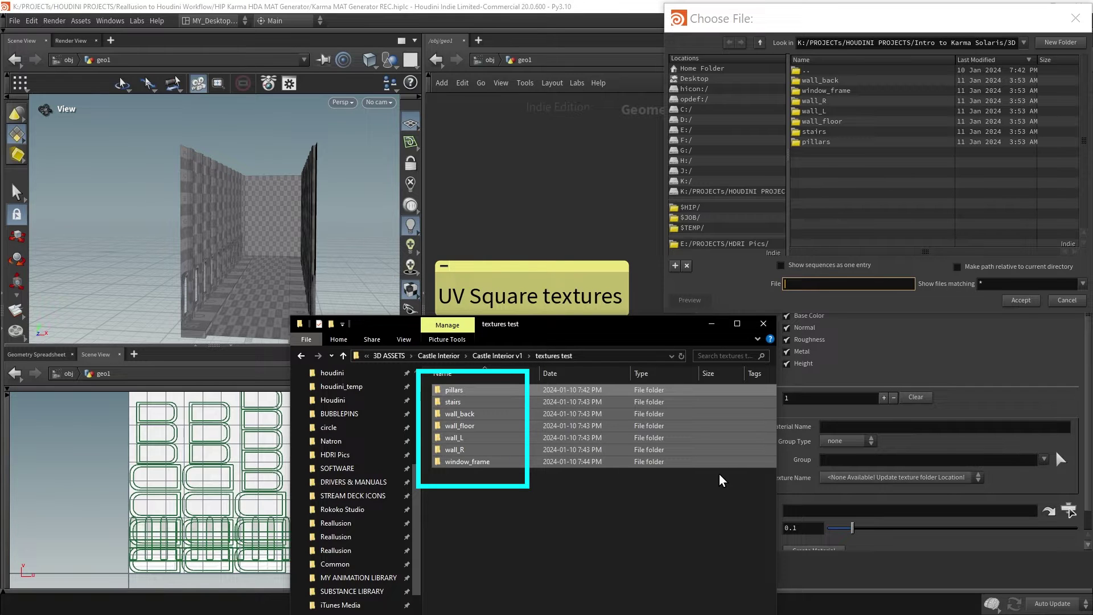
{"action": "left_click", "coordinate": [936, 19]}
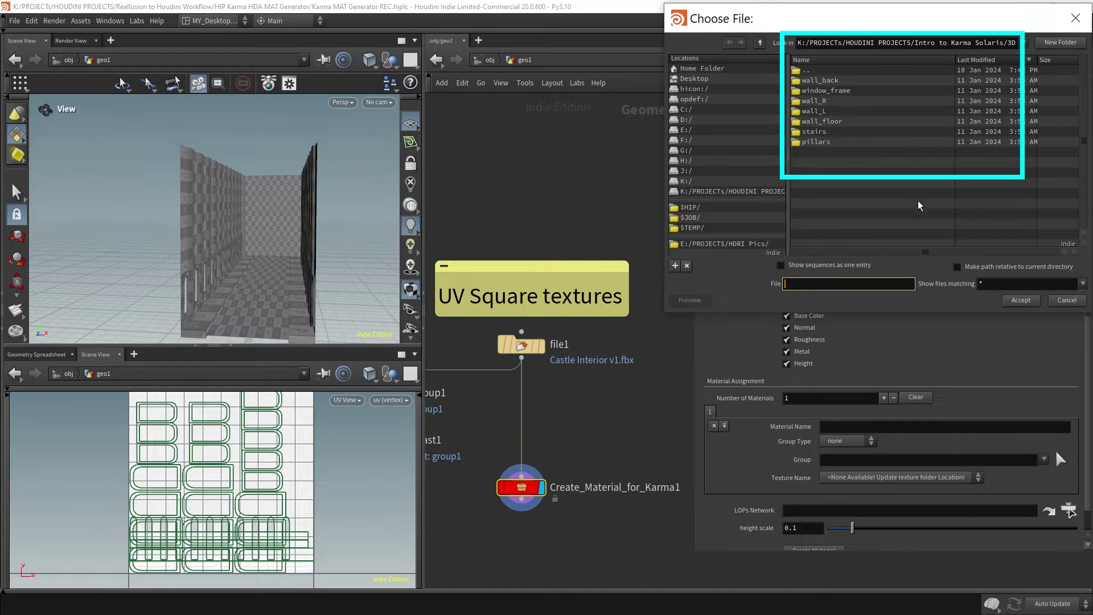
{"action": "left_click", "coordinate": [1020, 300]}
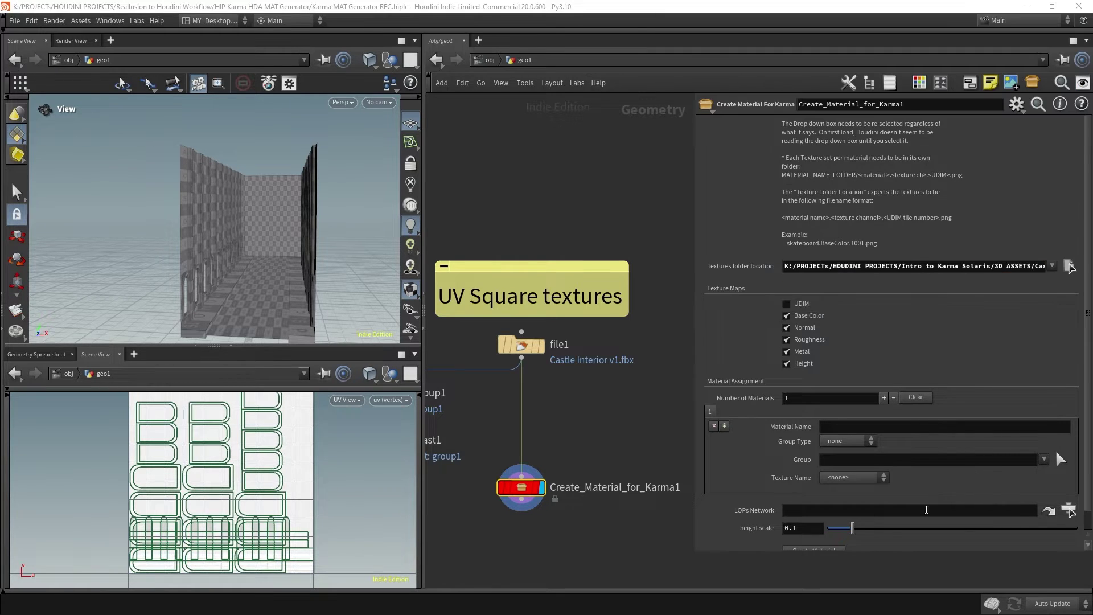
- Compare the available texture names with the subfolders in File Explorer and look inside the pillars folder
{"action": "left_click", "coordinate": [871, 482]}
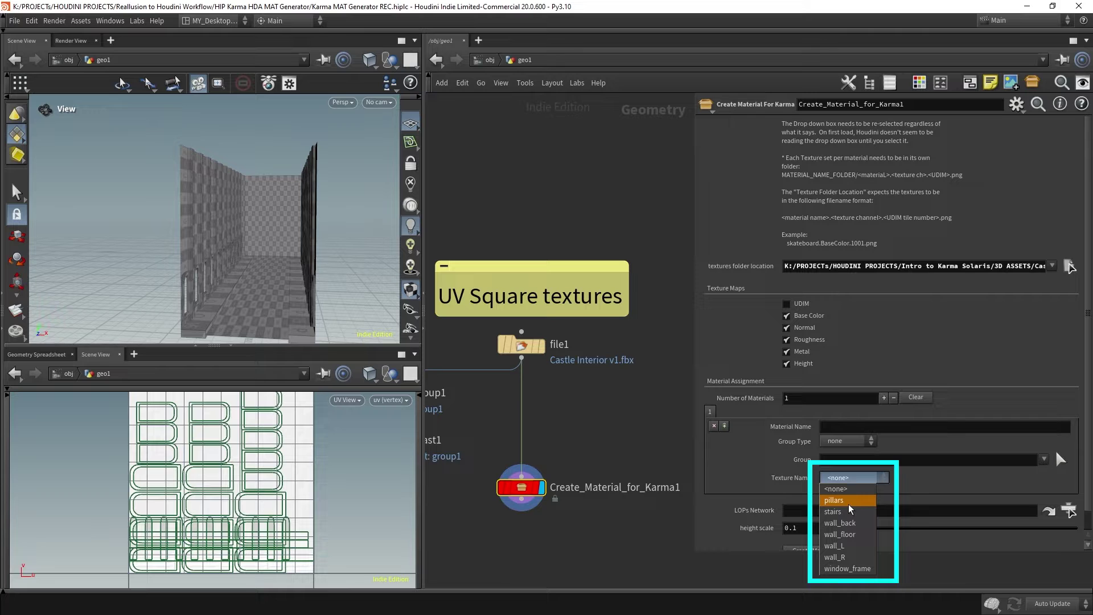
{"action": "key", "text": "alt+Tab"}
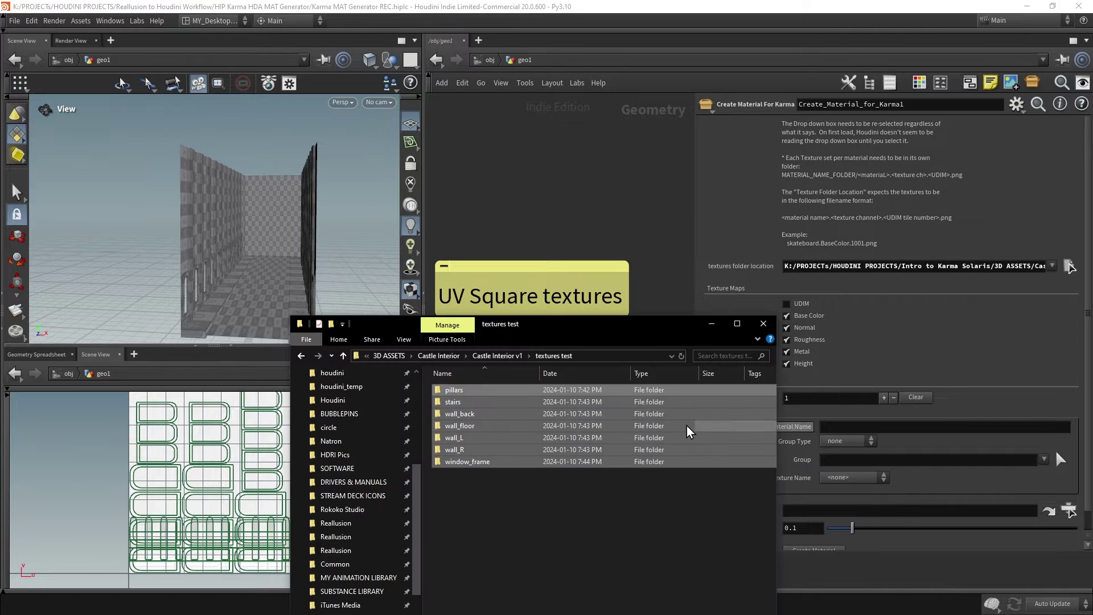
{"action": "double_click", "coordinate": [453, 391]}
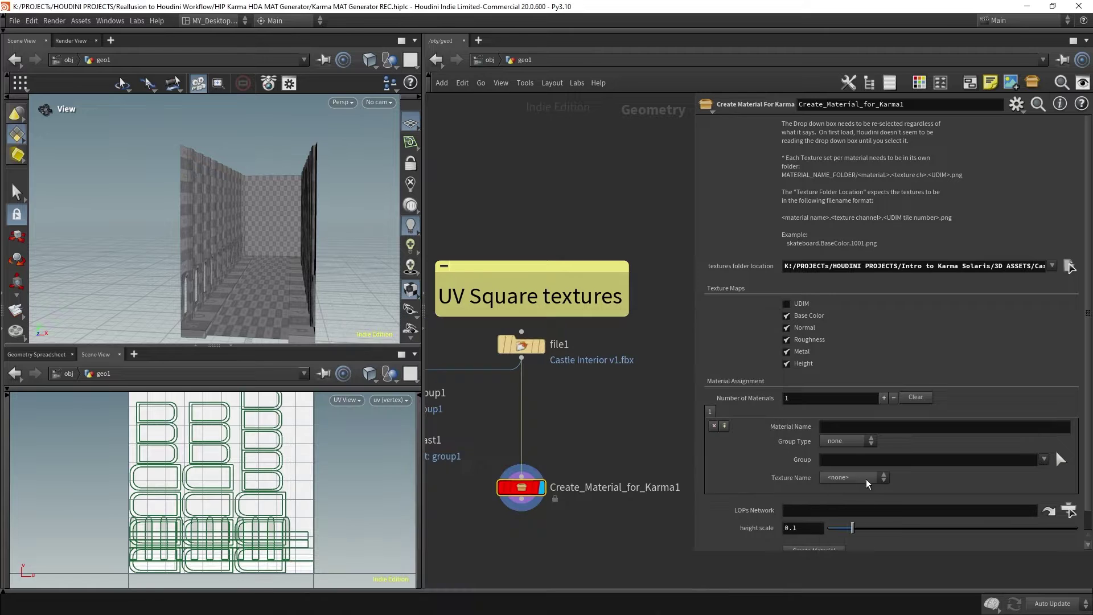
{"action": "left_click", "coordinate": [853, 477]}
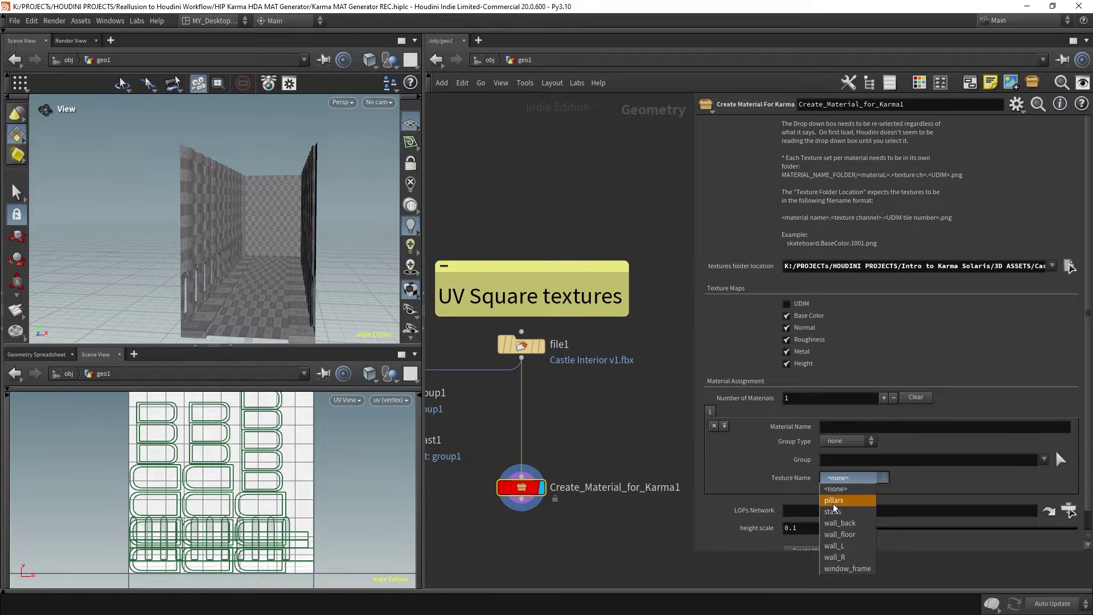
{"action": "left_click", "coordinate": [843, 496]}
{"action": "left_click", "coordinate": [1043, 459]}
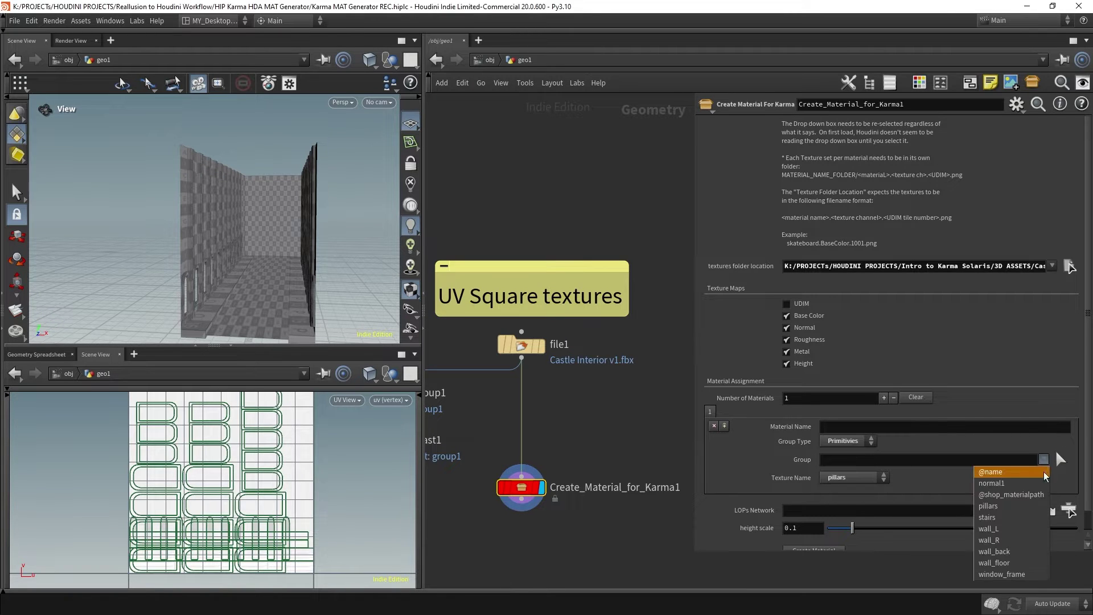
{"action": "left_click", "coordinate": [991, 515]}
{"action": "left_click_drag", "start_coordinate": [823, 462], "coordinate": [814, 463]}
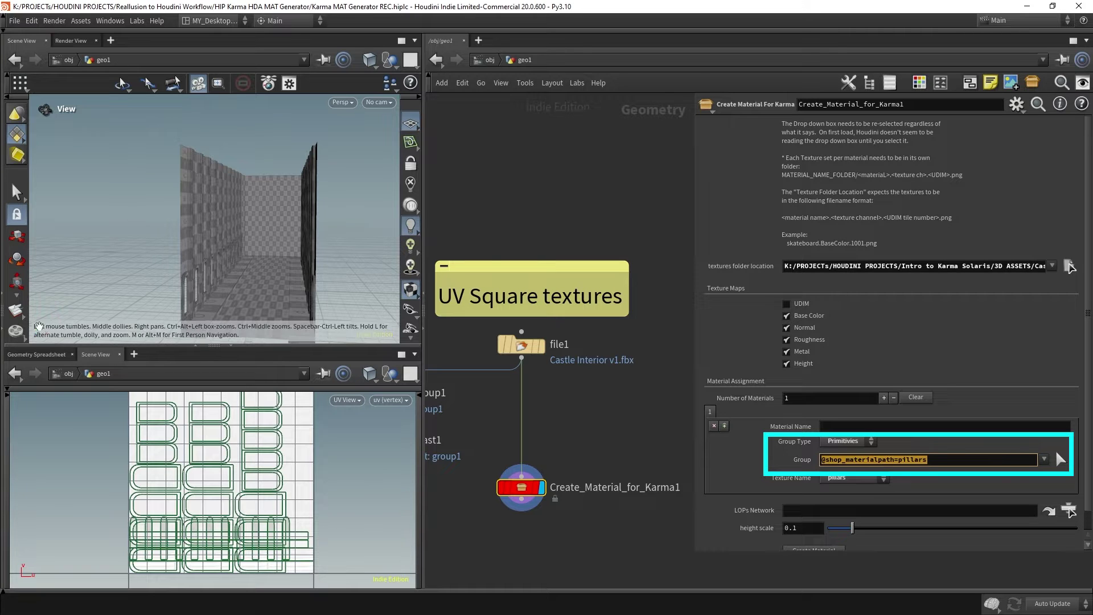
- Show the primitive attributes in the Geometry Spreadsheet, check the Primitives group type and widen the shop_materialpath column
{"action": "left_click", "coordinate": [35, 355]}
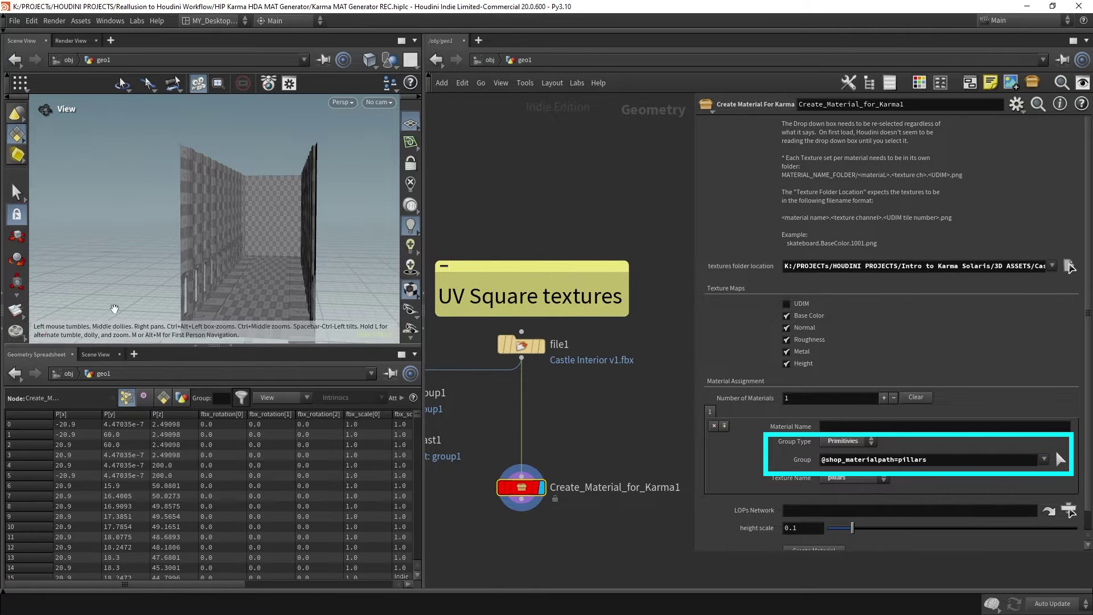
{"action": "left_click", "coordinate": [163, 398]}
{"action": "left_click", "coordinate": [845, 441]}
{"action": "left_click", "coordinate": [839, 449]}
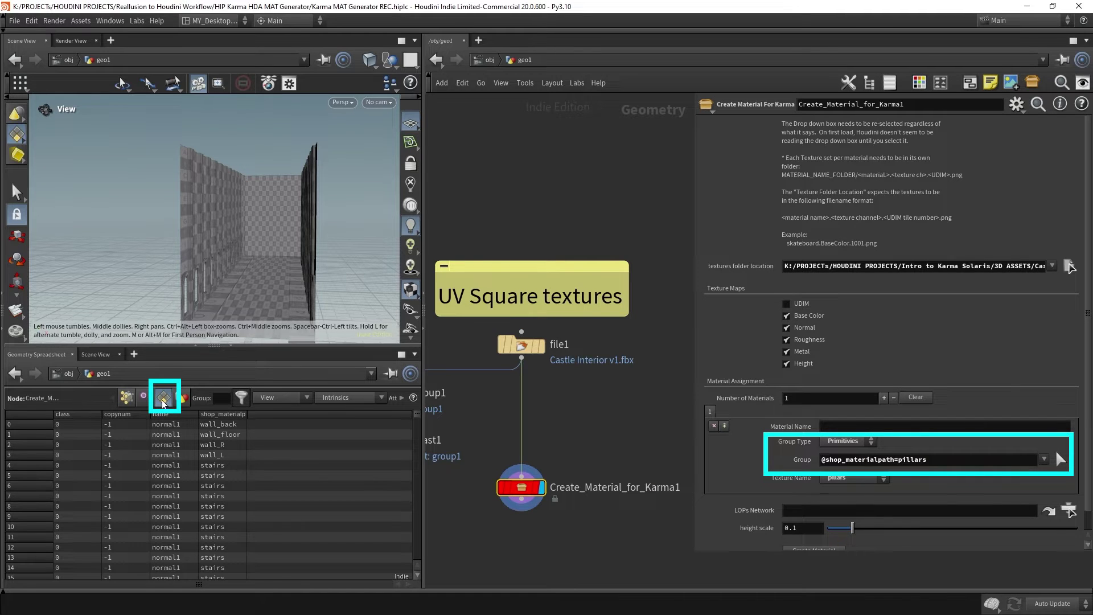
{"action": "left_click_drag", "start_coordinate": [247, 415], "coordinate": [276, 416]}
{"action": "mouse_move", "coordinate": [418, 419]}
{"action": "left_mouse_down"}
{"action": "mouse_move", "coordinate": [426, 470]}
{"action": "mouse_move", "coordinate": [425, 407]}
{"action": "left_mouse_up"}
{"action": "middle_click_drag", "start_coordinate": [477, 521], "coordinate": [575, 537]}
{"action": "left_click", "coordinate": [484, 410]}
{"action": "left_click", "coordinate": [1060, 206]}
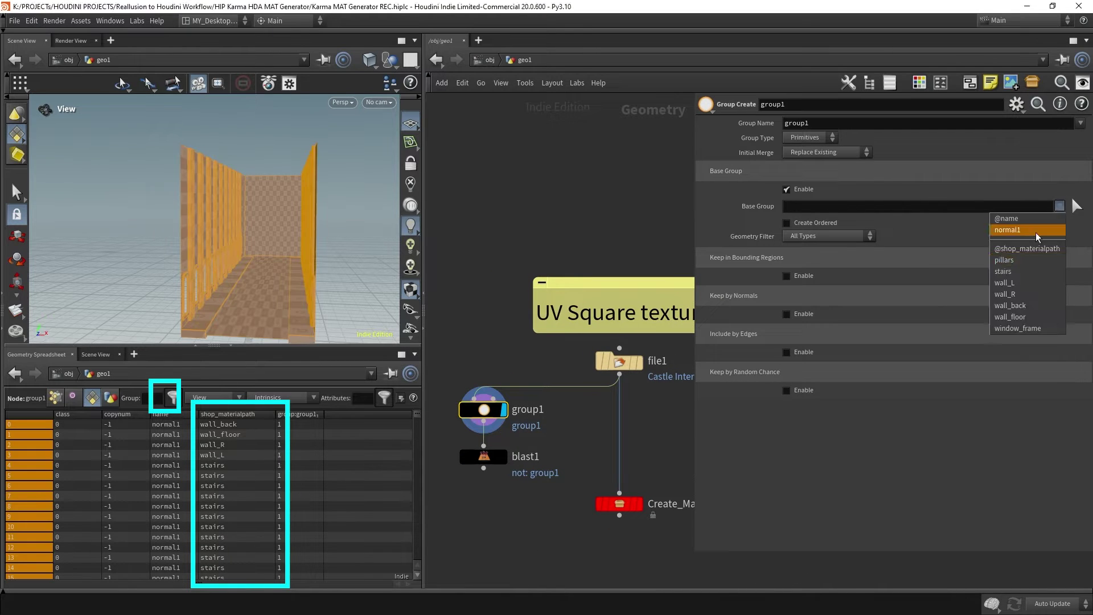
{"action": "left_click", "coordinate": [1004, 260]}
{"action": "left_click_drag", "start_coordinate": [300, 241], "coordinate": [265, 203]}
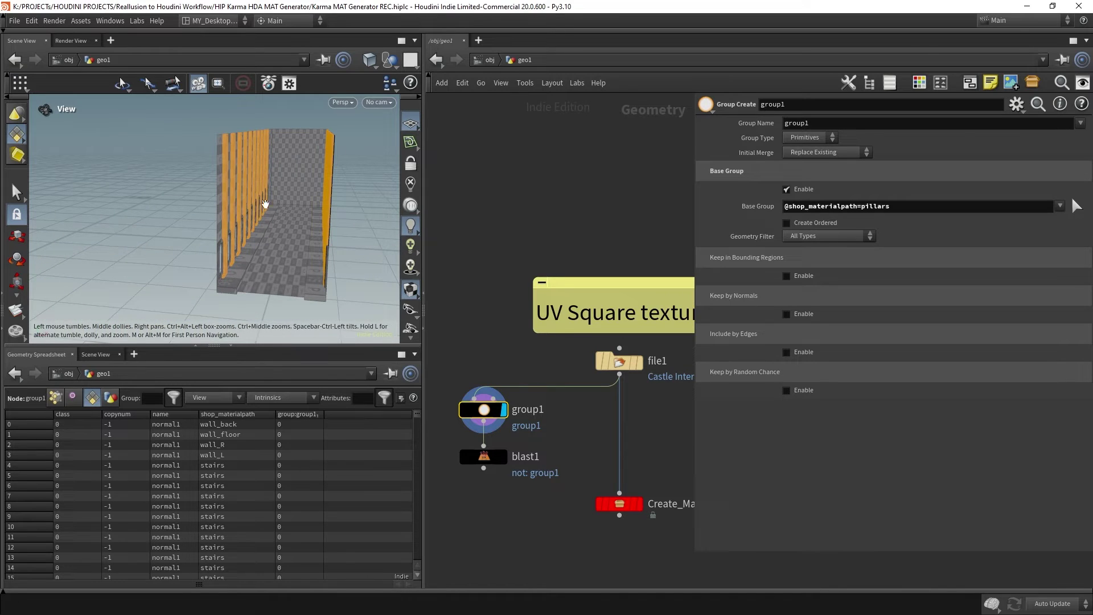
- Display blast1 to check the isolated pillars' shop_materialpath values, and compare them with the attributes on file1
{"action": "left_click", "coordinate": [504, 458]}
{"action": "left_click", "coordinate": [484, 456]}
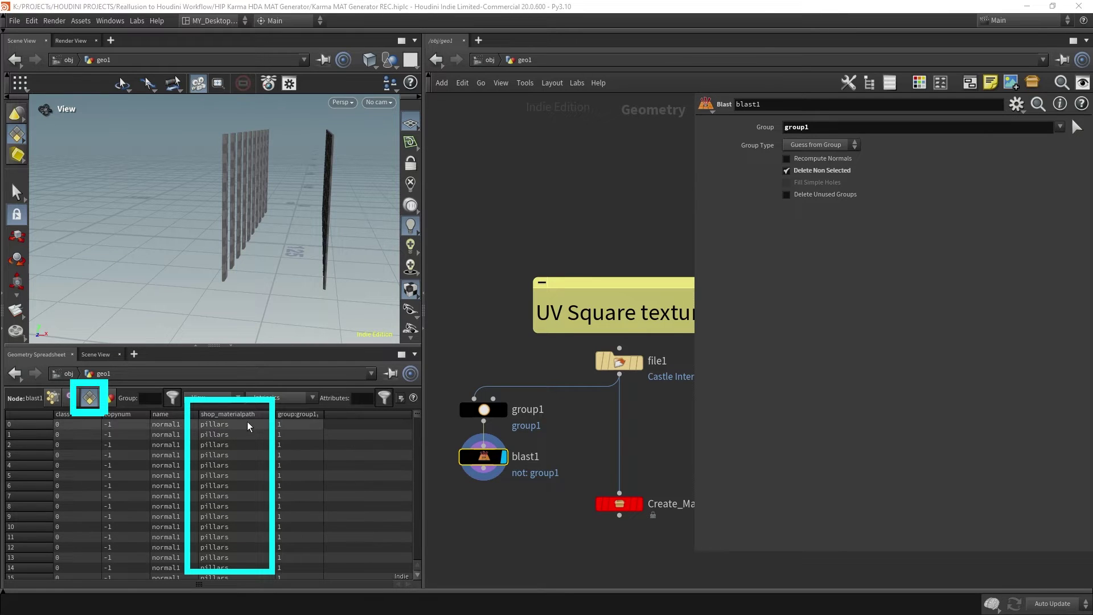
{"action": "middle_click_drag", "start_coordinate": [675, 436], "coordinate": [647, 444]}
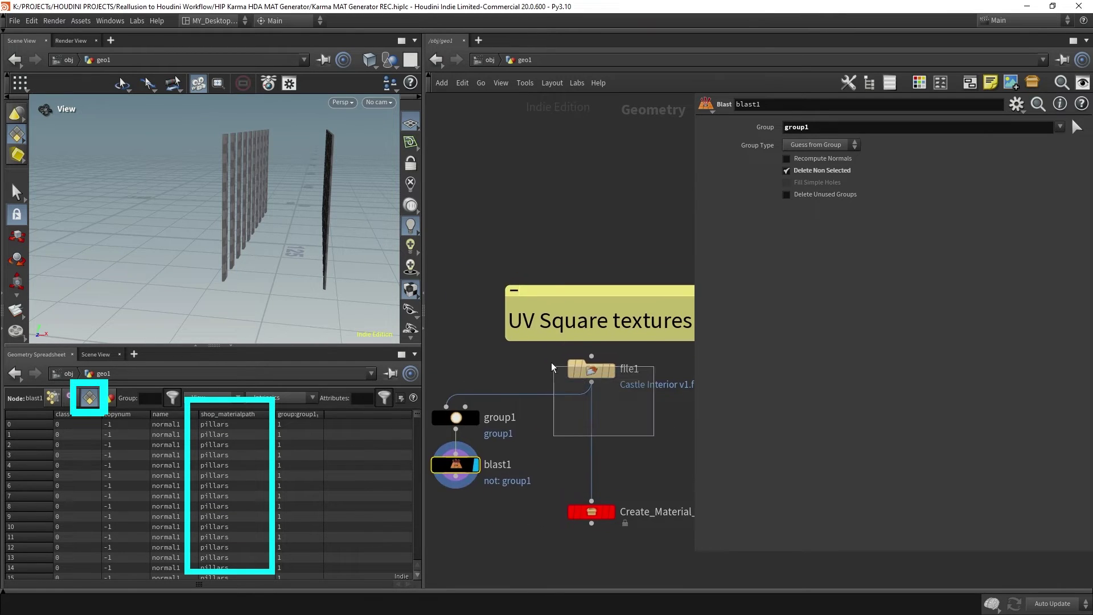
{"action": "left_click", "coordinate": [574, 367]}
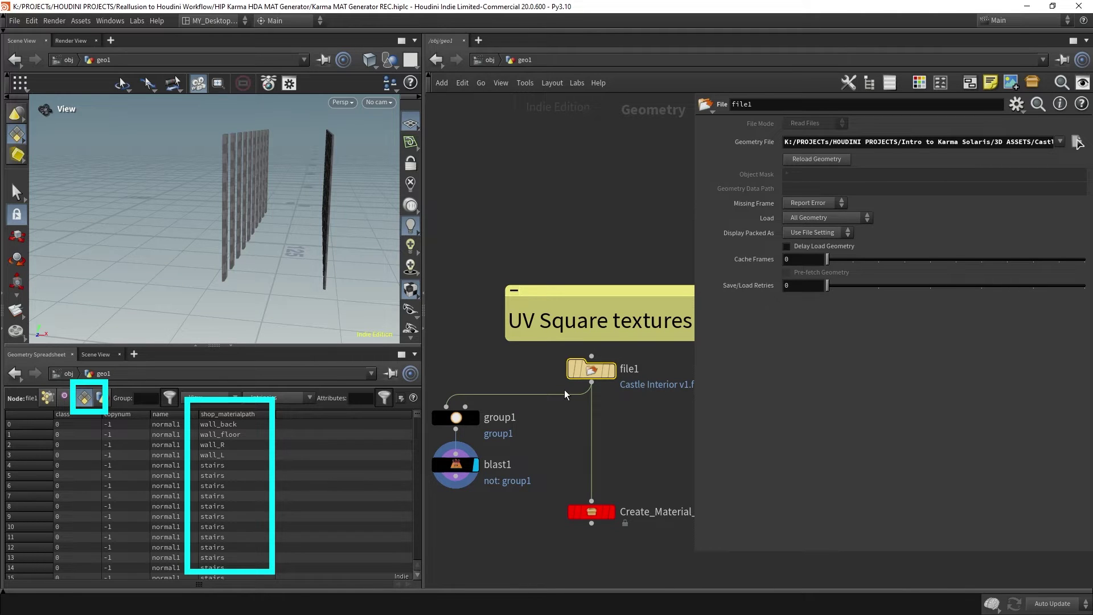
- Name the first material pillars on the Create_Material_for_Karma1 node
{"action": "left_click", "coordinate": [610, 512]}
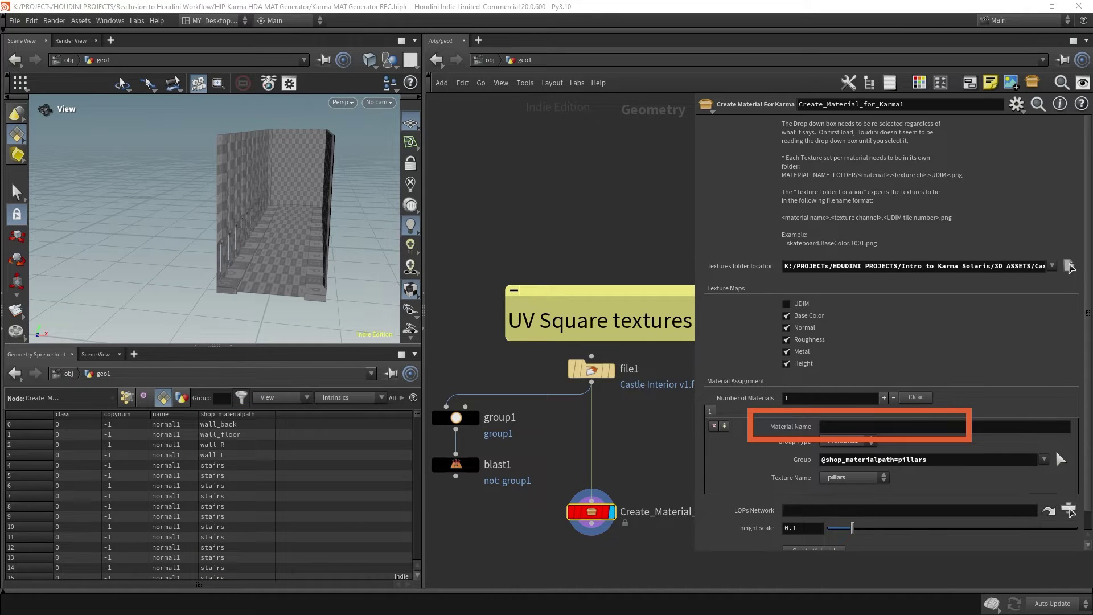
{"action": "left_click", "coordinate": [906, 428]}
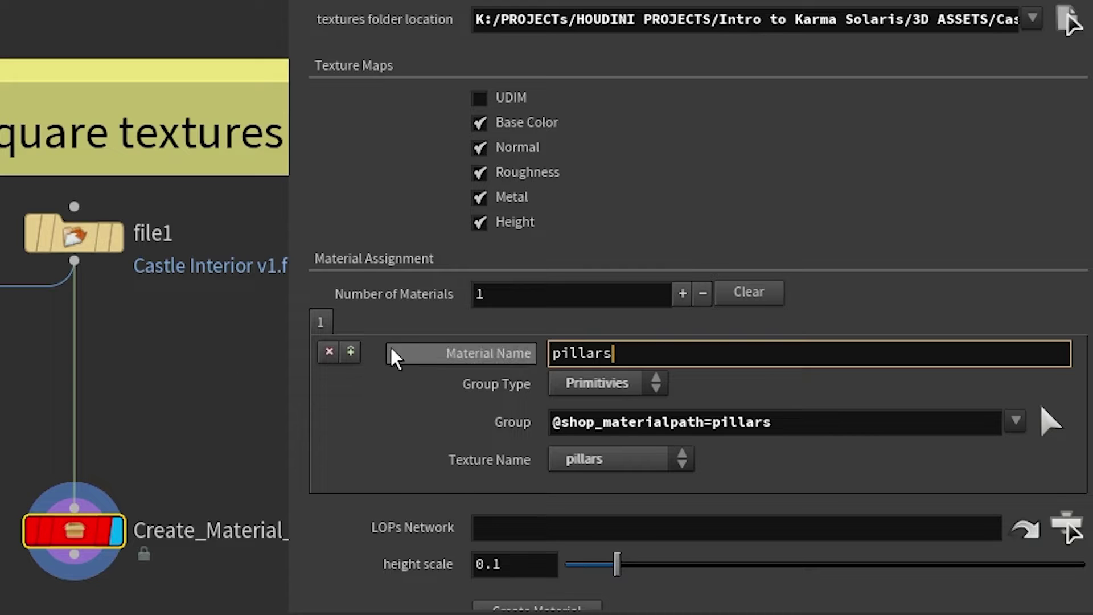
{"action": "left_click", "coordinate": [724, 425]}
{"action": "left_click", "coordinate": [576, 387]}
{"action": "left_click", "coordinate": [595, 431]}
{"action": "left_click", "coordinate": [653, 465]}
{"action": "left_click", "coordinate": [618, 543]}
{"action": "left_click", "coordinate": [1016, 421]}
{"action": "left_click", "coordinate": [906, 542]}
{"action": "left_click", "coordinate": [725, 352]}
{"action": "type", "text": "stairs"}
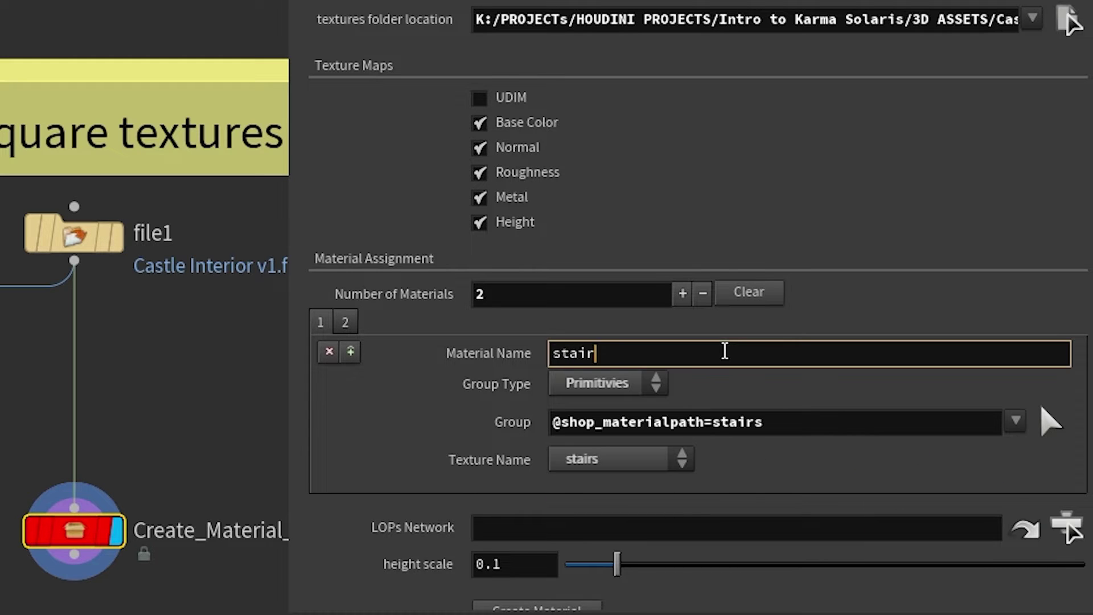
{"action": "left_click", "coordinate": [592, 431]}
{"action": "left_click", "coordinate": [681, 458]}
{"action": "left_click", "coordinate": [618, 543]}
{"action": "left_click", "coordinate": [1015, 421]}
{"action": "left_click", "coordinate": [903, 608]}
{"action": "left_click", "coordinate": [725, 354]}
{"action": "type", "text": "wall_back"}
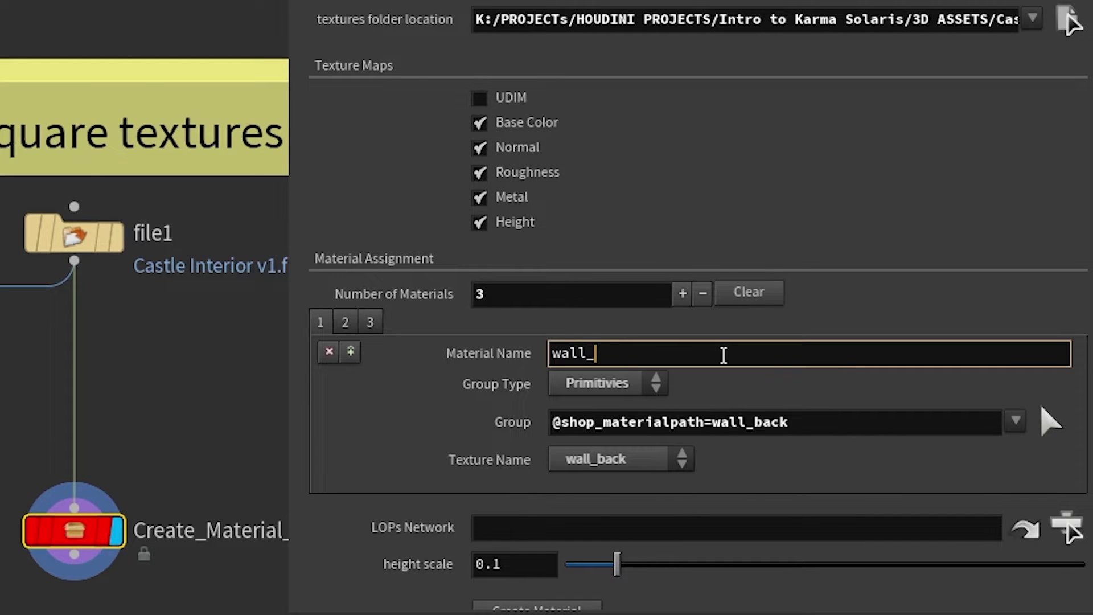
{"action": "left_click", "coordinate": [350, 351]}
{"action": "left_click", "coordinate": [621, 458]}
{"action": "left_click", "coordinate": [595, 575]}
{"action": "left_click", "coordinate": [1016, 422]}
{"action": "left_click", "coordinate": [962, 608]}
{"action": "left_click", "coordinate": [695, 353]}
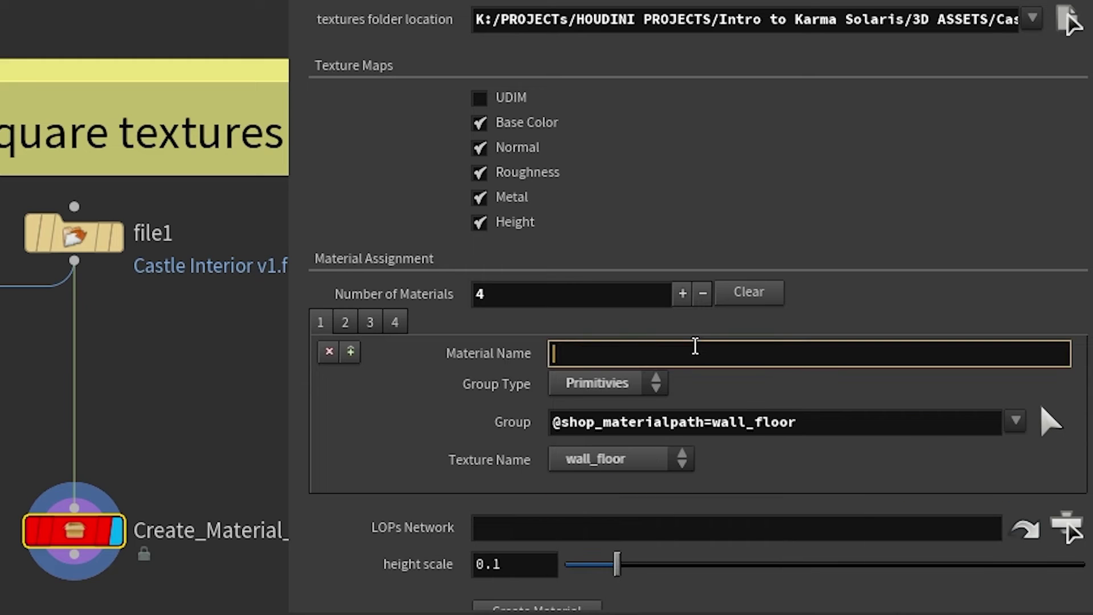
{"action": "type", "text": "wall_floor"}
{"action": "left_click", "coordinate": [350, 351]}
{"action": "left_click", "coordinate": [947, 495]}
{"action": "left_click", "coordinate": [808, 353]}
{"action": "type", "text": "wal"}
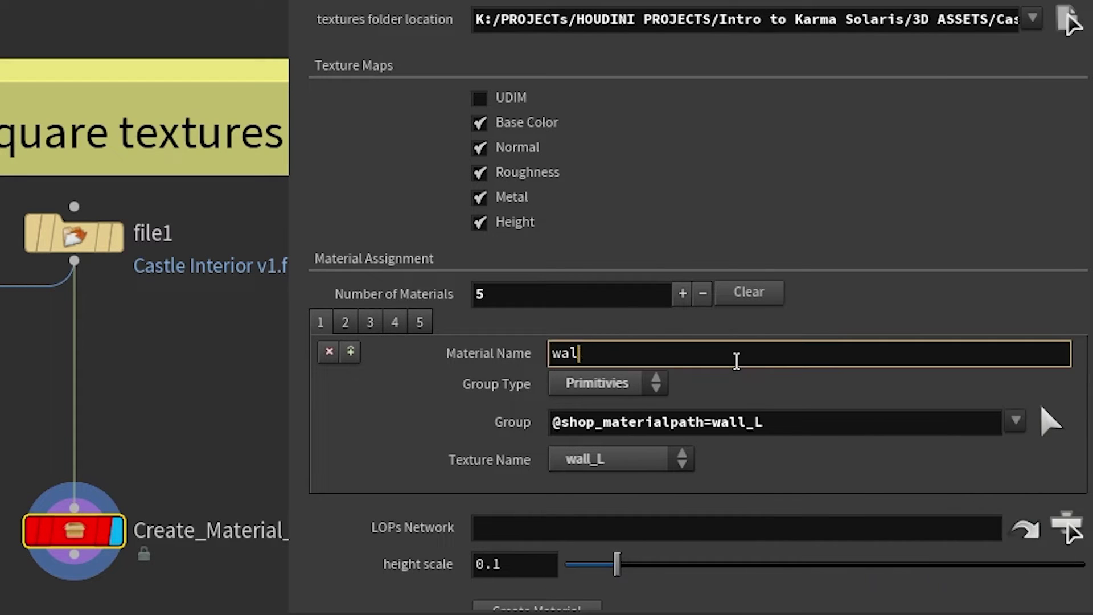
{"action": "type", "text": "l_L"}
{"action": "left_click", "coordinate": [350, 352]}
{"action": "left_click", "coordinate": [620, 459]}
{"action": "left_click", "coordinate": [581, 609]}
{"action": "left_click", "coordinate": [1016, 421]}
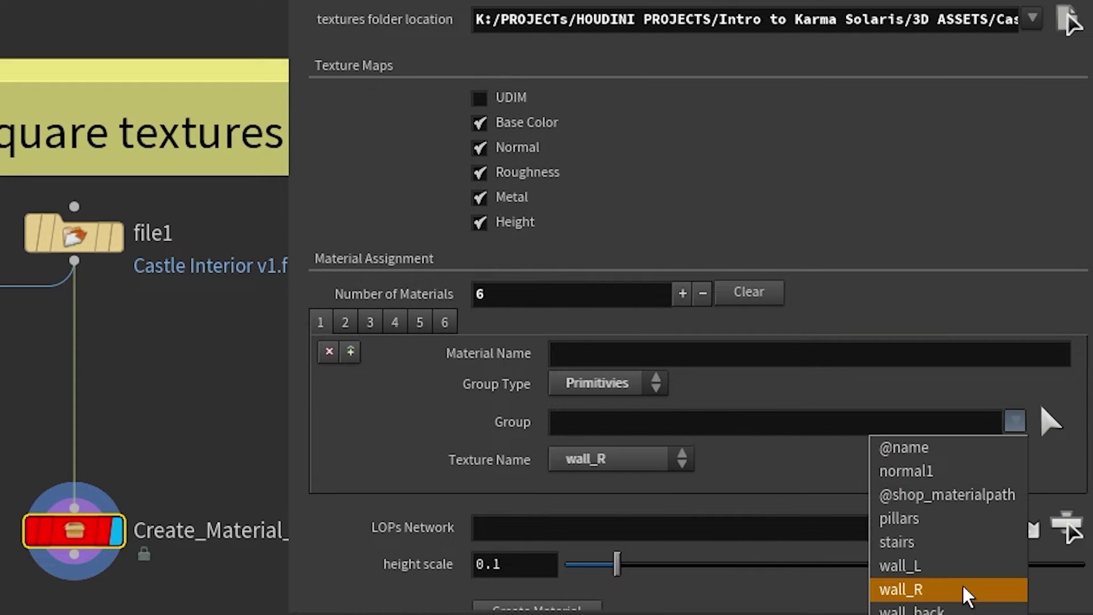
{"action": "left_click", "coordinate": [968, 593]}
{"action": "left_click", "coordinate": [923, 353]}
{"action": "type", "text": "wall_R"}
{"action": "left_click", "coordinate": [351, 352]}
{"action": "left_click", "coordinate": [621, 459]}
{"action": "left_click", "coordinate": [592, 607]}
{"action": "left_click", "coordinate": [1016, 420]}
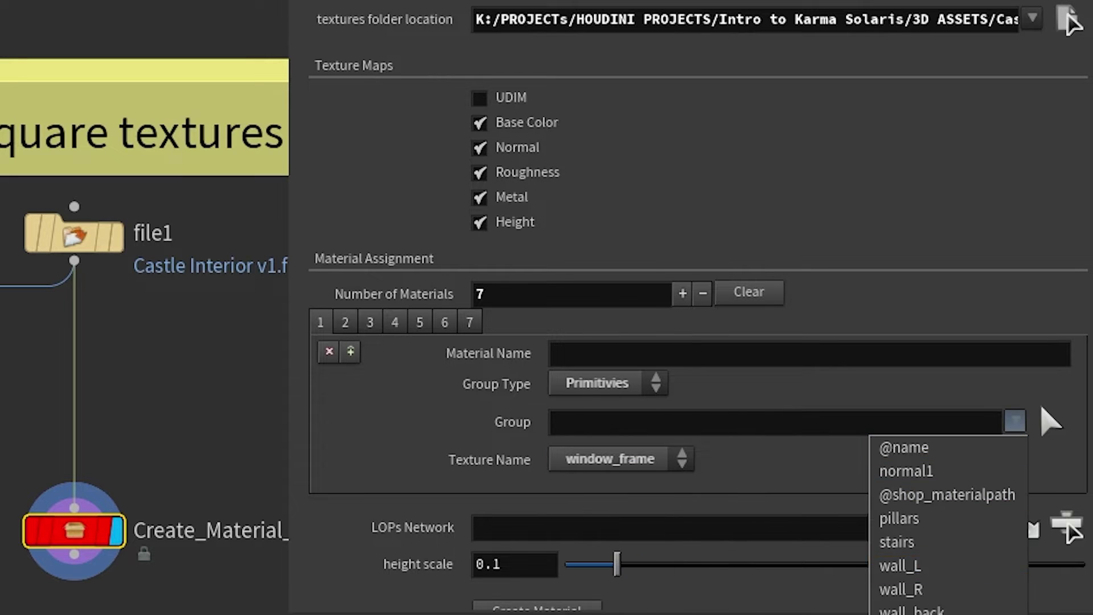
{"action": "left_click", "coordinate": [946, 607]}
{"action": "left_click", "coordinate": [734, 353]}
{"action": "type", "text": "window_frame"}
- Review the name, group and texture of material entries 2 to 7
{"action": "left_click", "coordinate": [346, 323]}
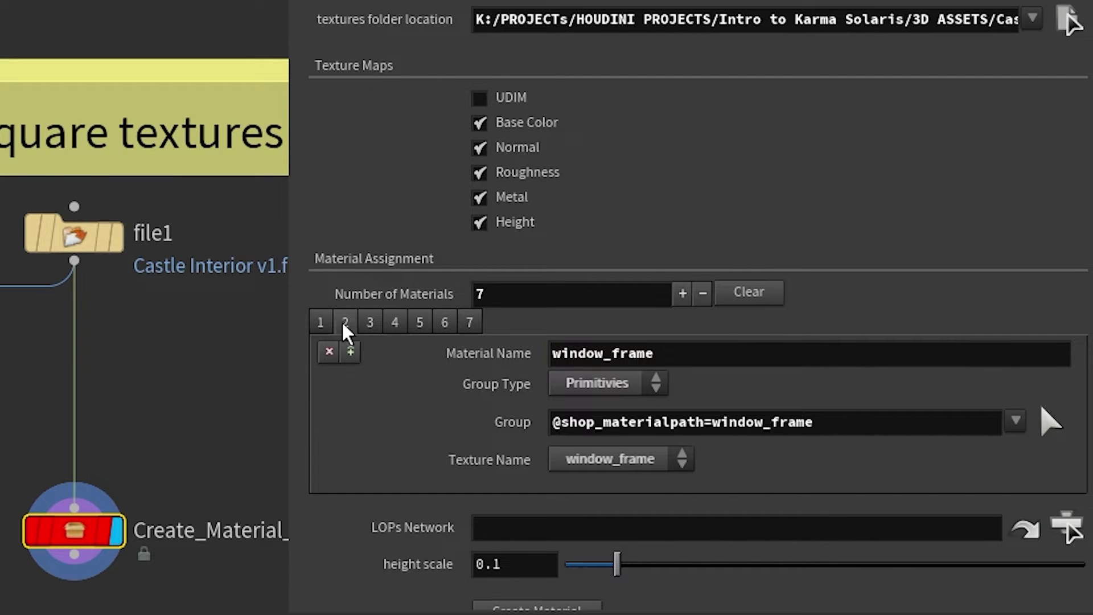
{"action": "left_click", "coordinate": [370, 324]}
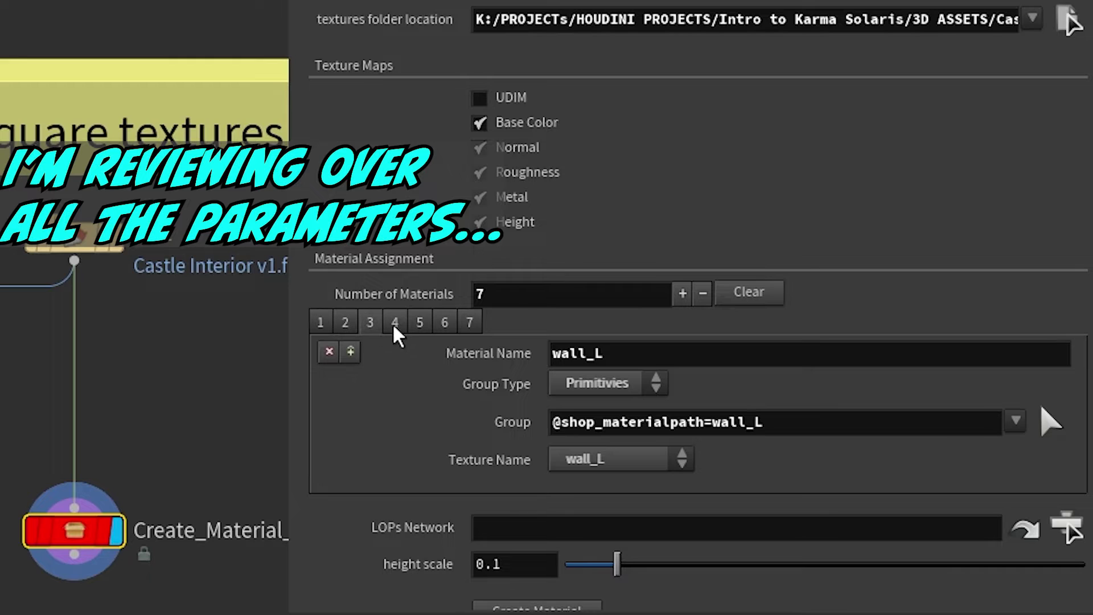
{"action": "left_click", "coordinate": [395, 324]}
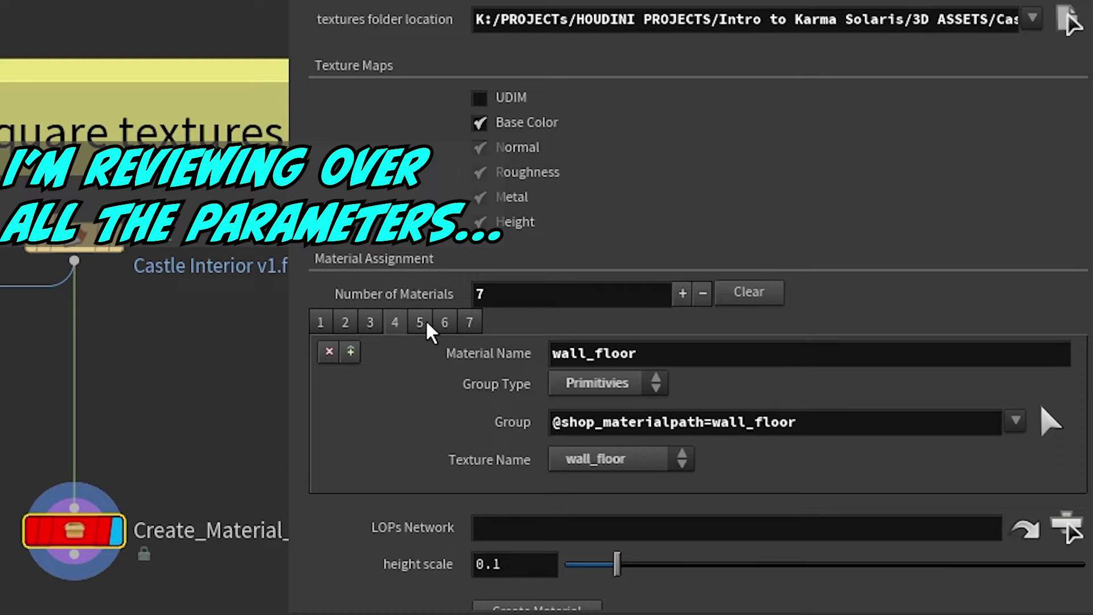
{"action": "left_click", "coordinate": [424, 324]}
{"action": "left_click", "coordinate": [446, 325]}
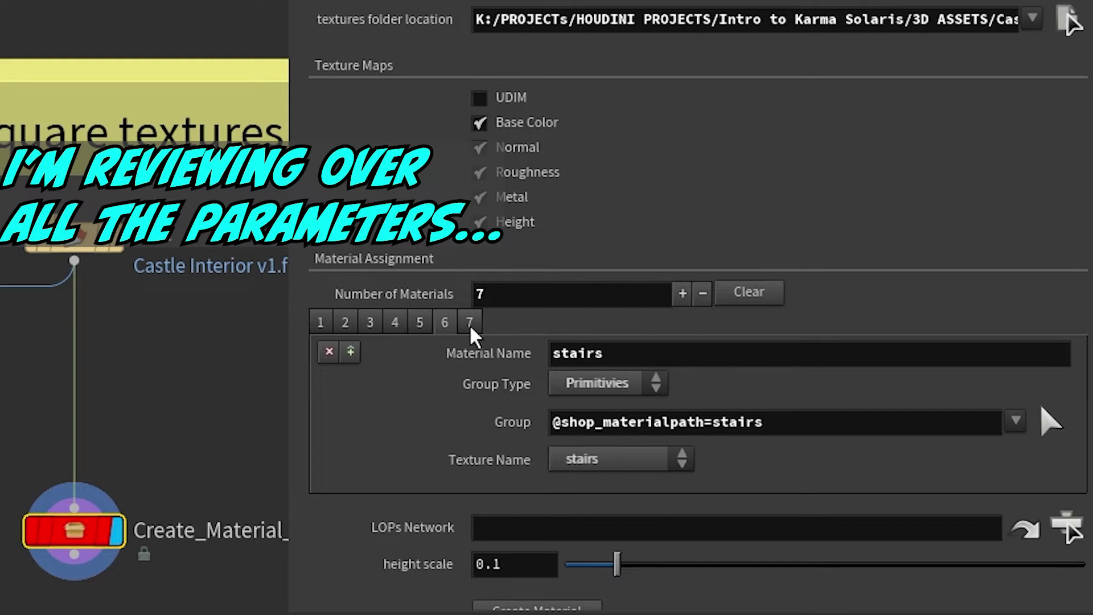
{"action": "left_click", "coordinate": [470, 329]}
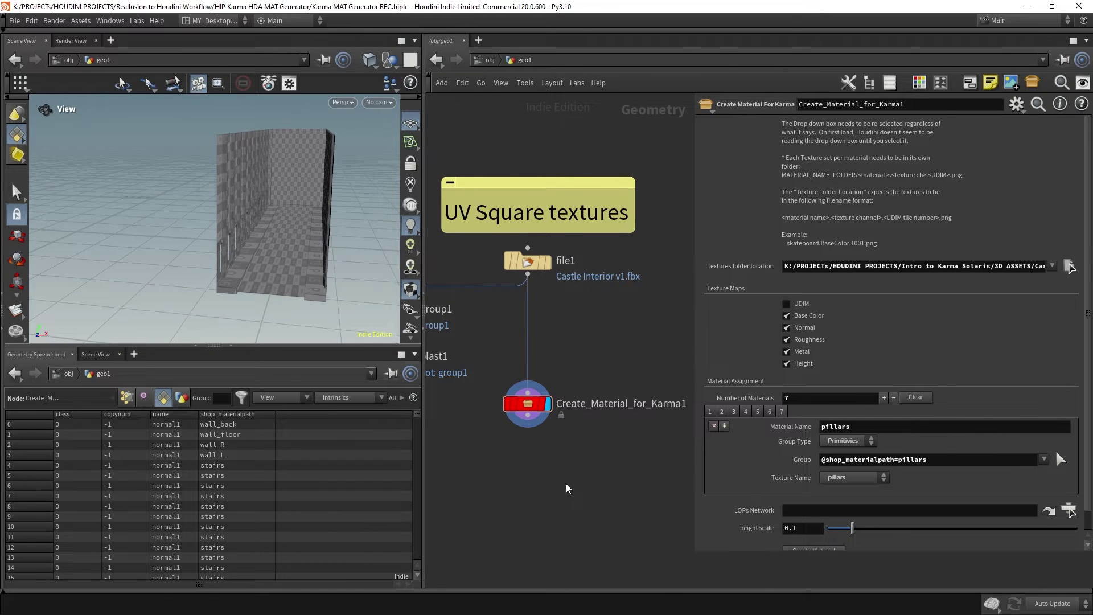
- Add a LOP Network node below the Create_Material_for_Karma1 node
{"action": "key", "text": "Tab"}
{"action": "type", "text": "lopnet"}
{"action": "key", "text": "Return"}
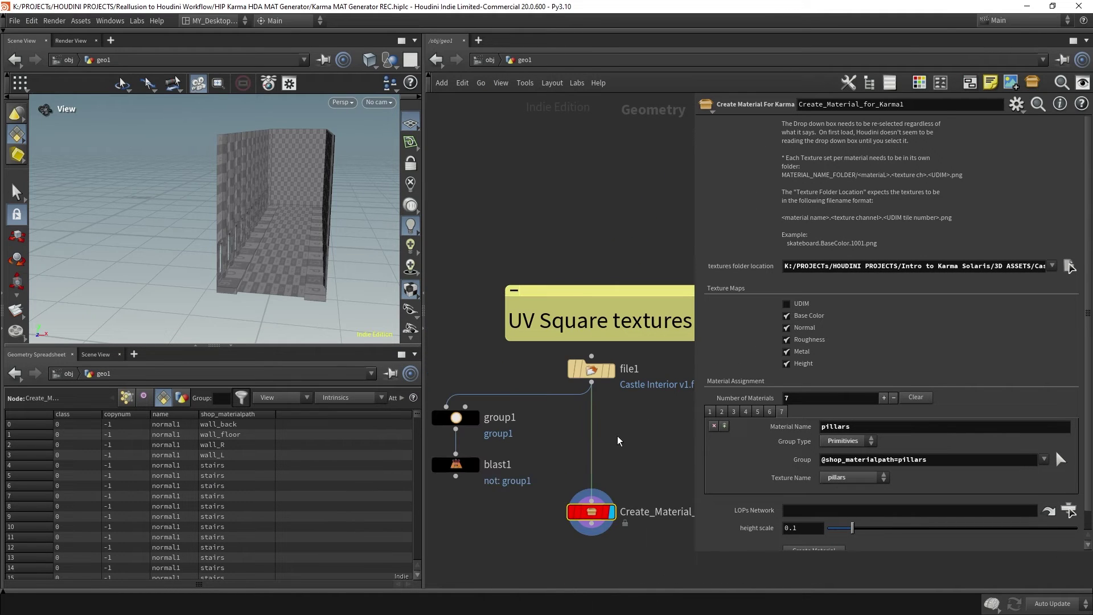
{"action": "left_click", "coordinate": [567, 489]}
{"action": "key", "text": "Tab"}
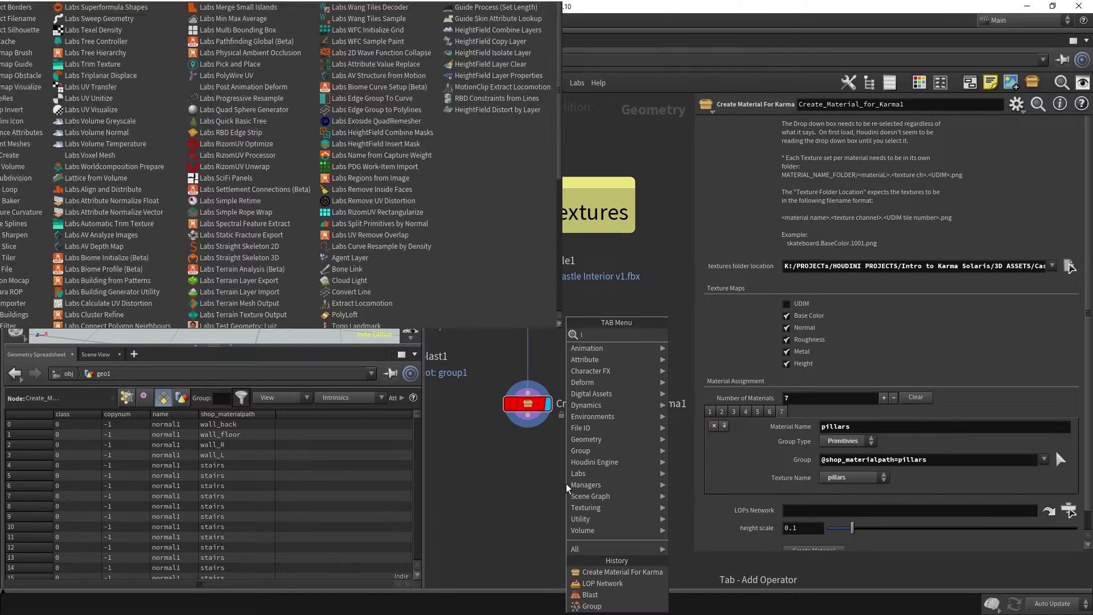
{"action": "type", "text": "lopnet"}
{"action": "key", "text": "Return"}
{"action": "left_click", "coordinate": [528, 468]}
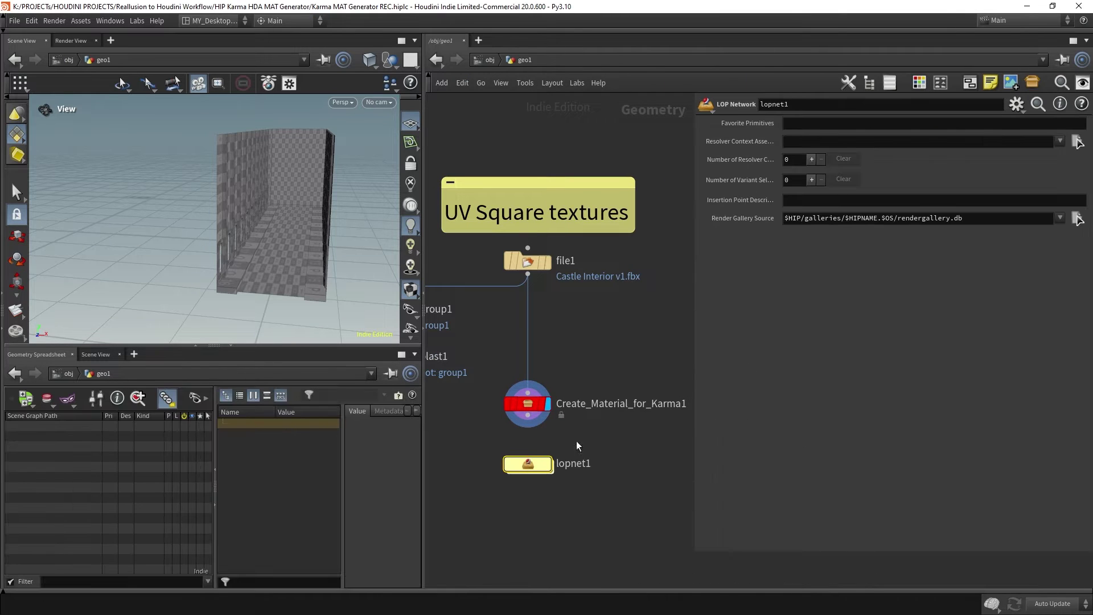
- Set the Create_Material_for_Karma1 node's LOPs Network to ../lopnet1 and its height scale to 0.01
{"action": "left_click", "coordinate": [528, 404]}
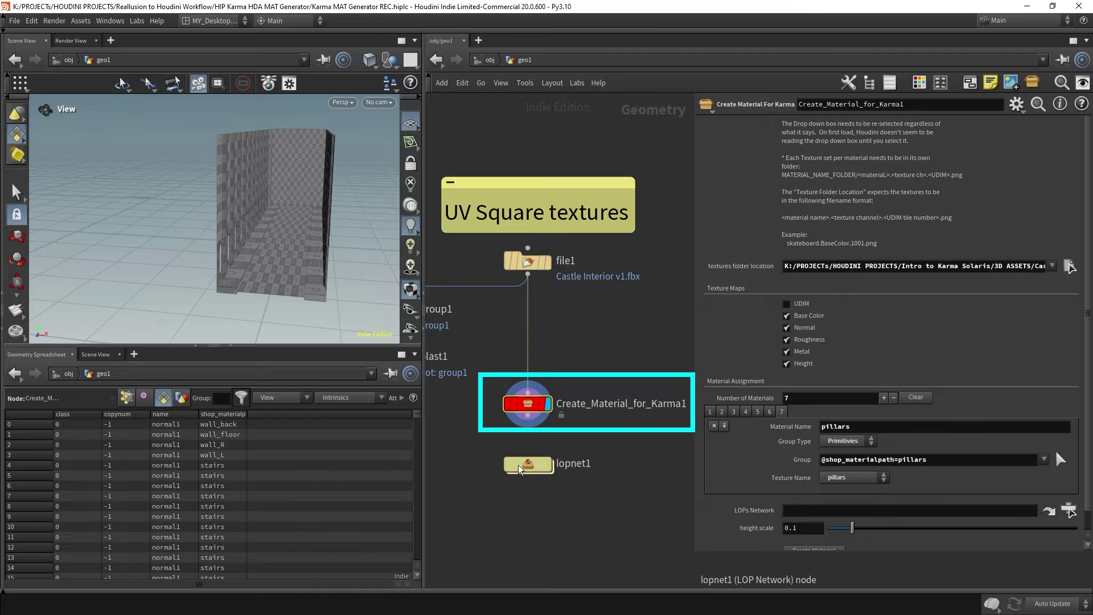
{"action": "left_click_drag", "start_coordinate": [531, 467], "coordinate": [803, 513]}
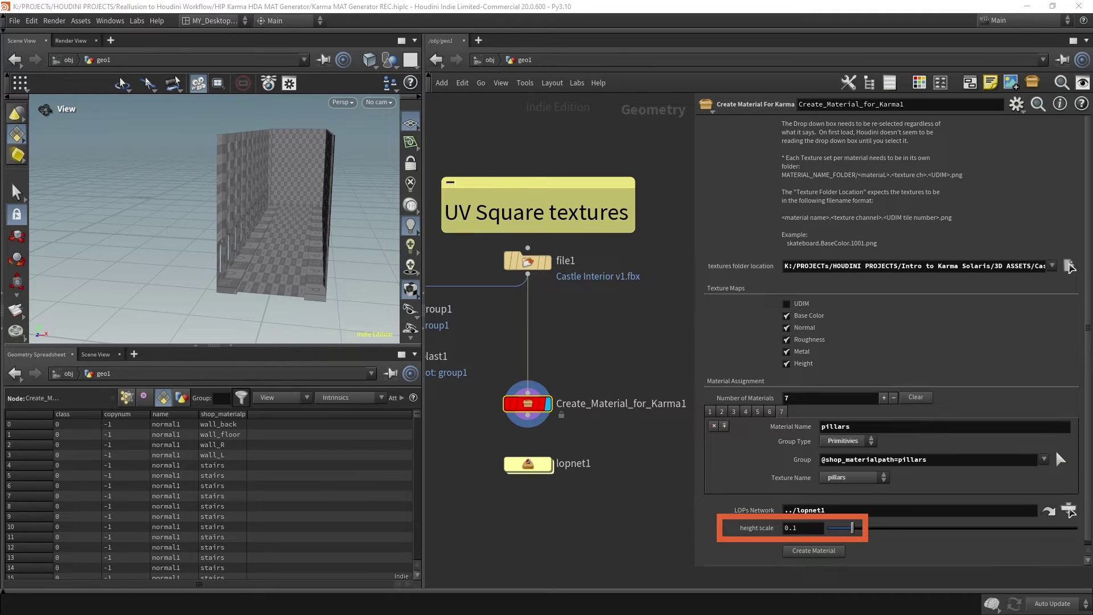
{"action": "double_click", "coordinate": [804, 527]}
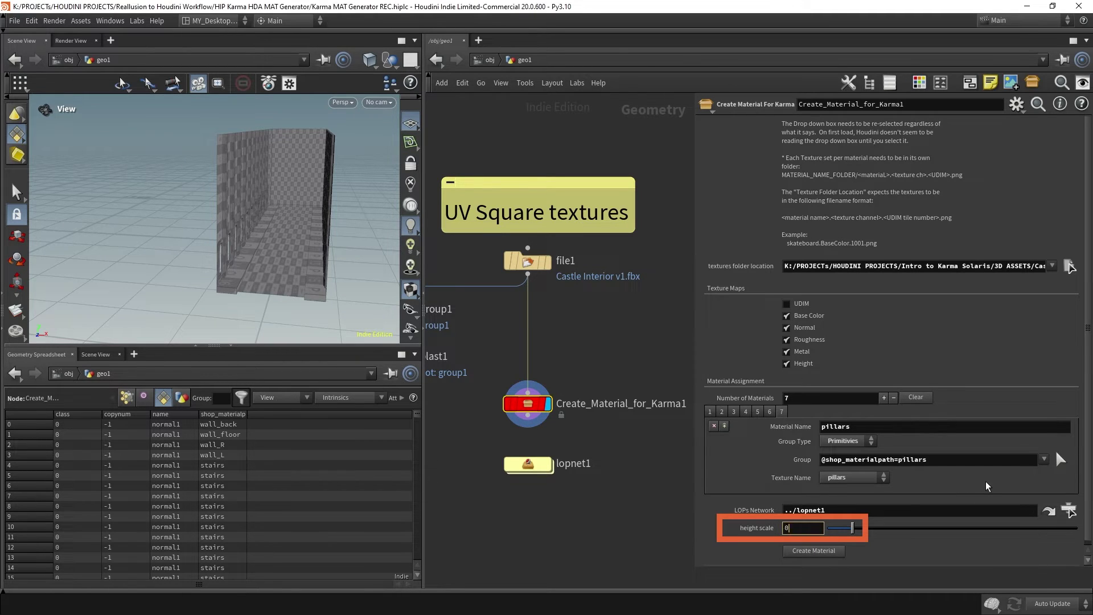
{"action": "key", "text": "Return"}
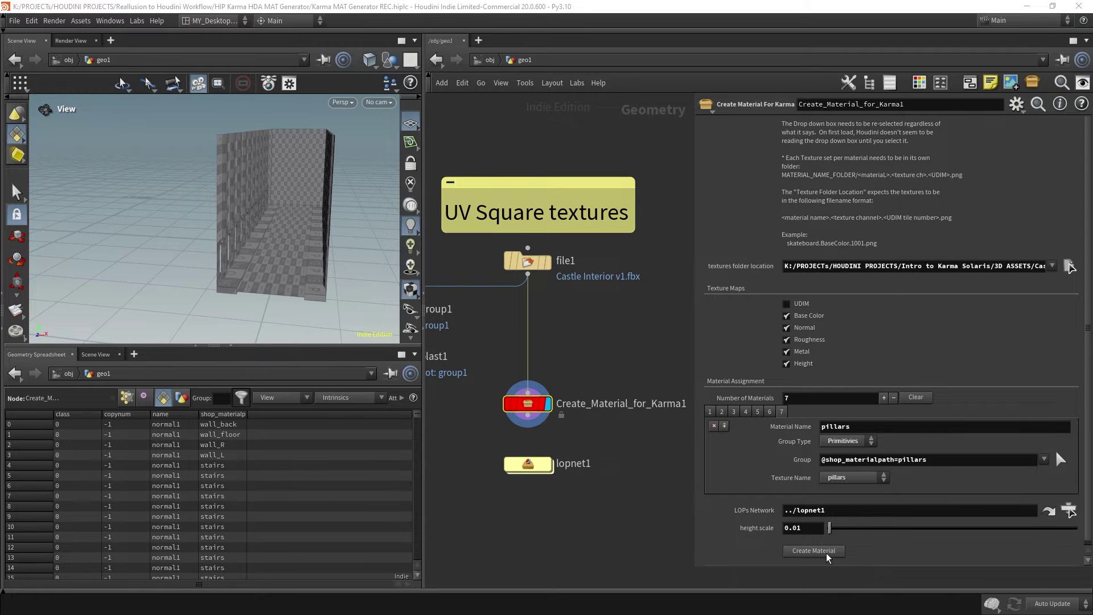
- Create the Karma materials, then clear and close the Houdini Console
{"action": "left_click", "coordinate": [827, 554]}
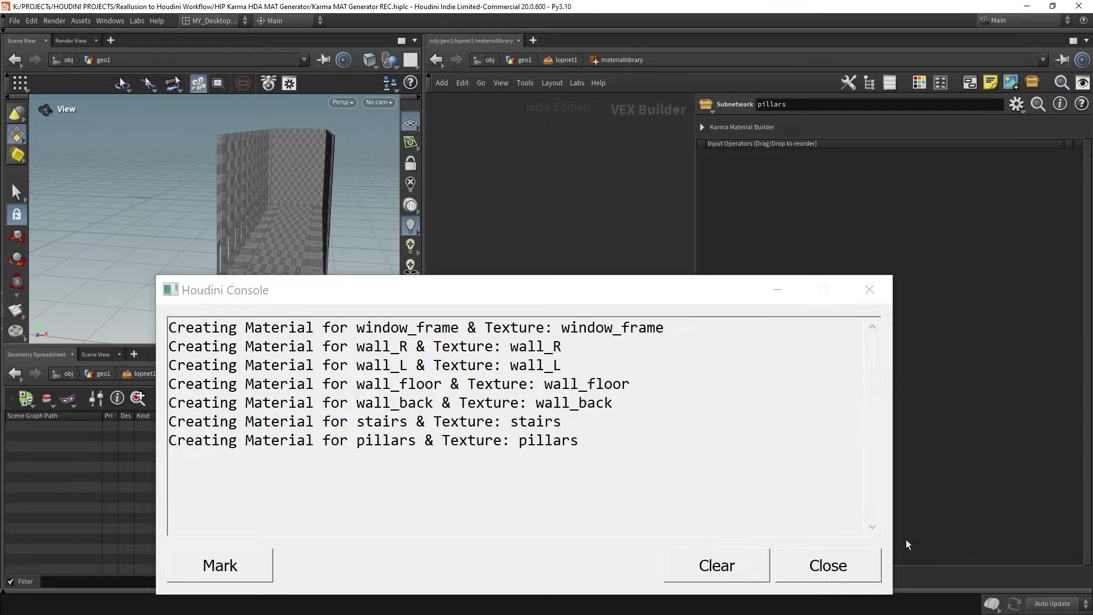
{"action": "left_click", "coordinate": [762, 566]}
{"action": "left_click", "coordinate": [813, 566]}
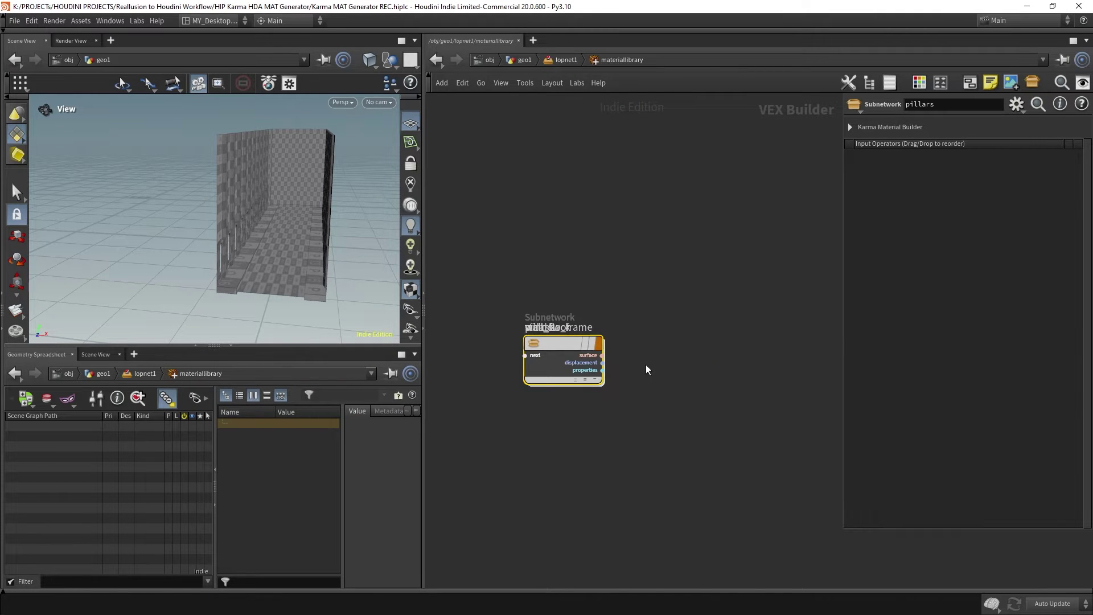
{"action": "key", "text": "l"}
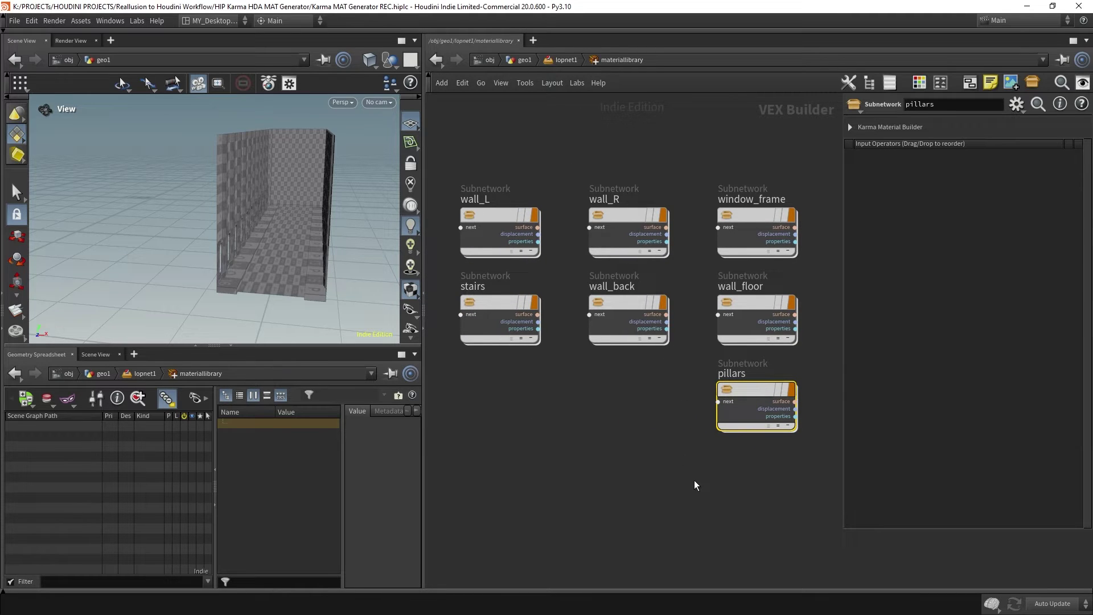
{"action": "key", "text": "ctrl+z"}
{"action": "middle_click_drag", "start_coordinate": [635, 471], "coordinate": [525, 417]}
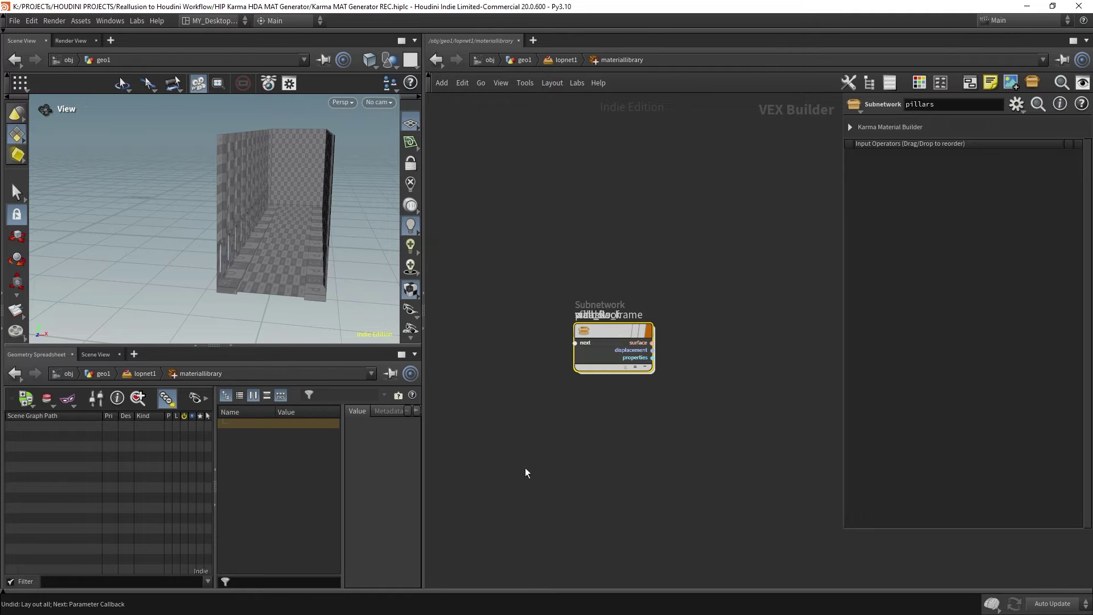
{"action": "middle_click_drag", "start_coordinate": [758, 260], "coordinate": [815, 286]}
- Lay out the overlapping material subnetworks in the material library and the nodes inside the pillars material
{"action": "key", "text": "l"}
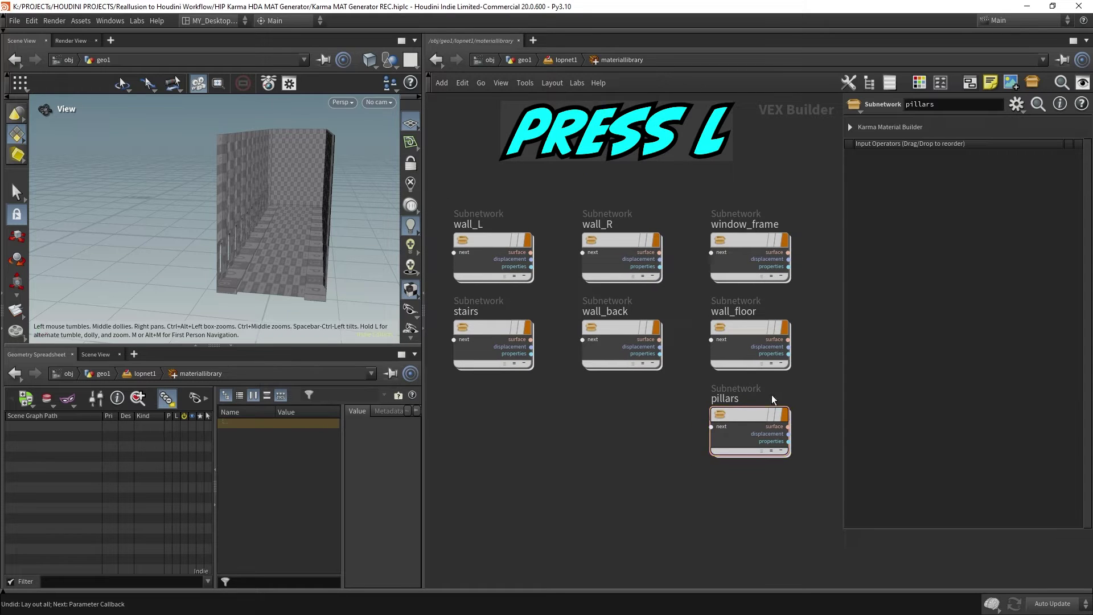
{"action": "double_click", "coordinate": [746, 419]}
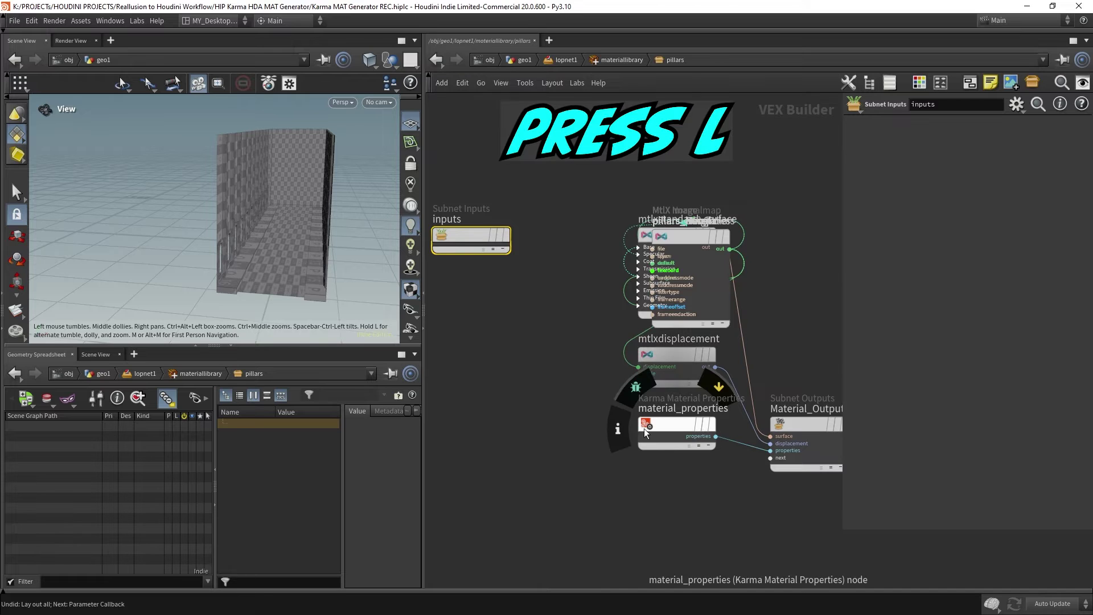
{"action": "key", "text": "l"}
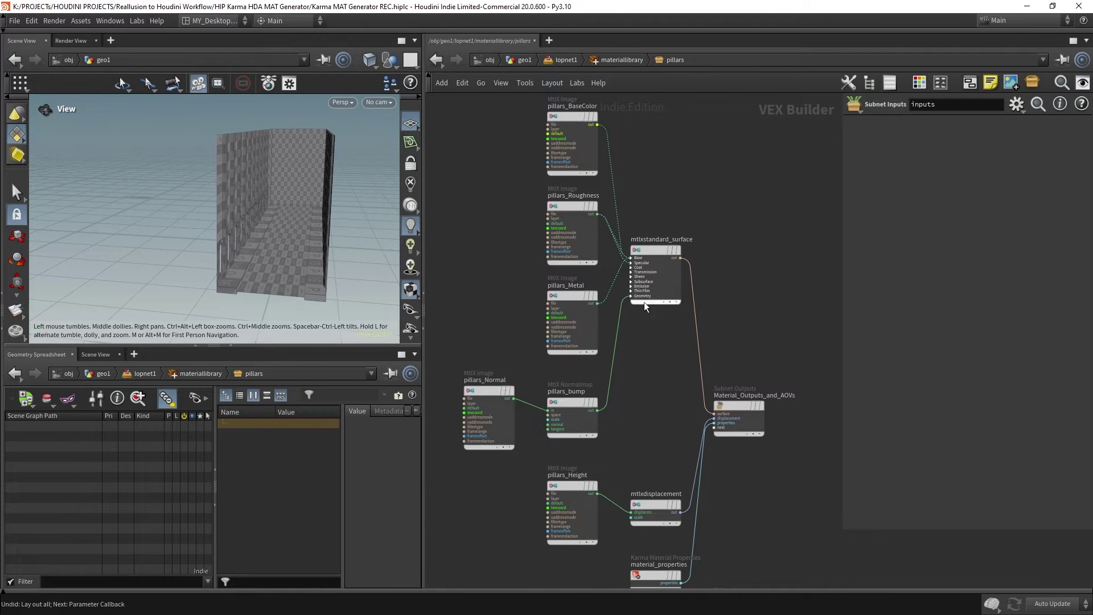
- Examine the pillars_BaseColor image node's parameters and return to the material library
{"action": "left_click", "coordinate": [582, 182]}
{"action": "left_click", "coordinate": [737, 197]}
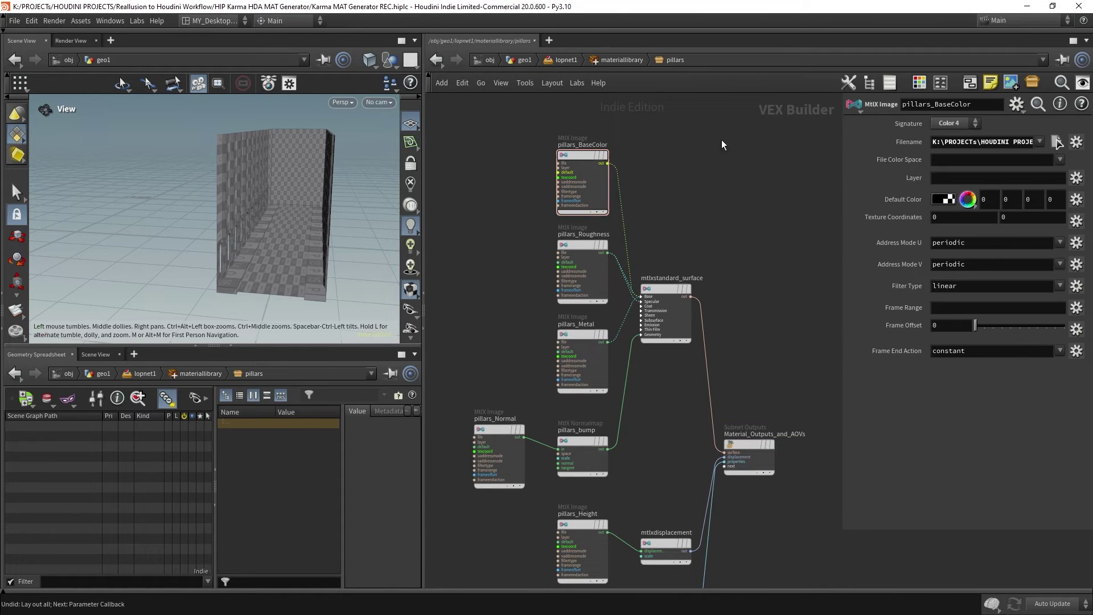
{"action": "left_click", "coordinate": [608, 63]}
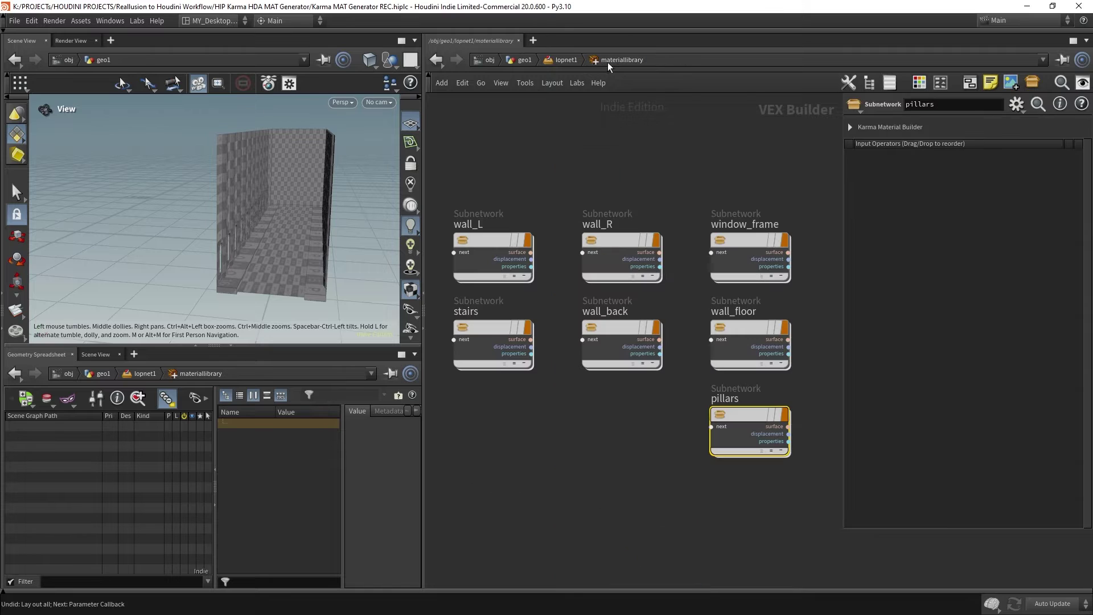
- Go up to lopnet1, lay out its overlapping nodes and view the castle in the Karma viewport
{"action": "left_click", "coordinate": [566, 60]}
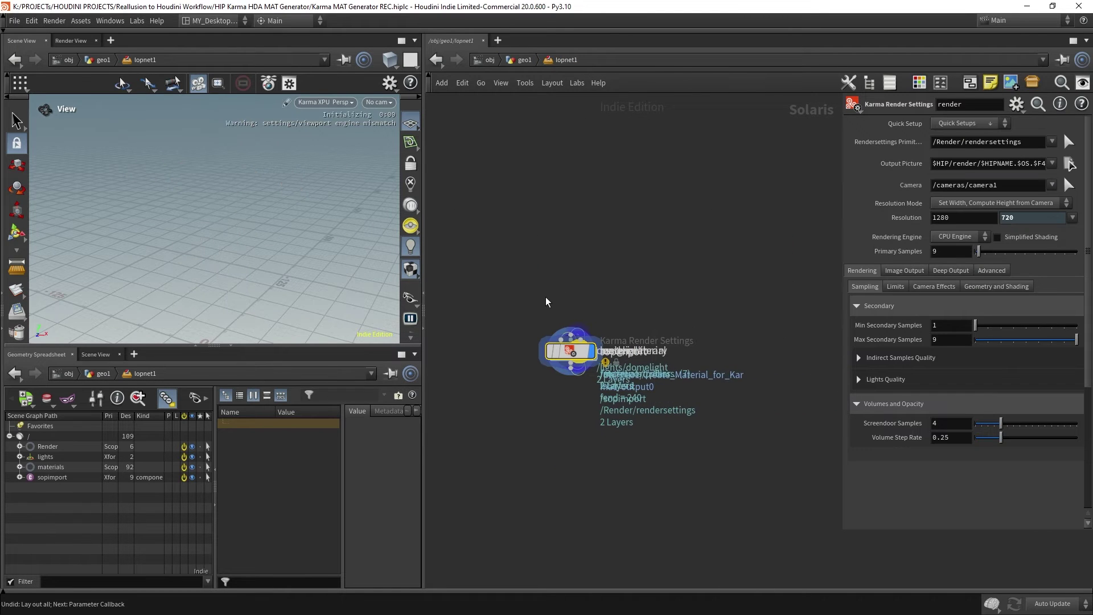
{"action": "key", "text": "l"}
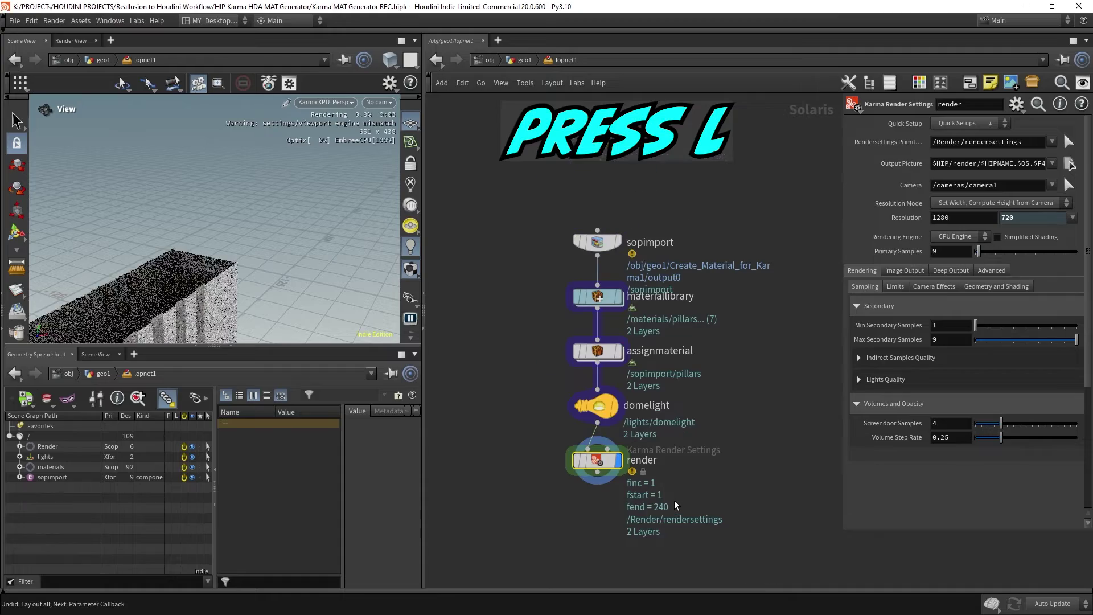
{"action": "left_click_drag", "start_coordinate": [302, 231], "coordinate": [322, 200]}
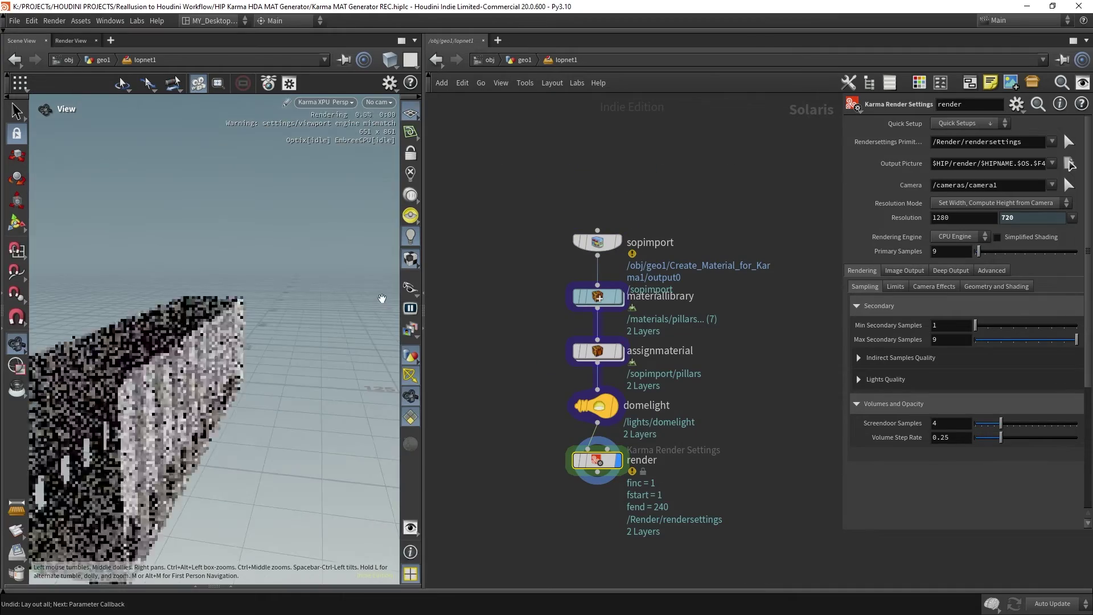
- Inspect the textured castle interior down its length in the Karma viewport and return to the geo1 network
{"action": "left_click_drag", "start_coordinate": [342, 305], "coordinate": [295, 312]}
{"action": "right_click_drag", "start_coordinate": [295, 312], "coordinate": [313, 291]}
{"action": "left_click_drag", "start_coordinate": [314, 291], "coordinate": [286, 373]}
{"action": "scroll", "coordinate": [251, 381], "scroll_direction": "up", "scroll_amount": 5}
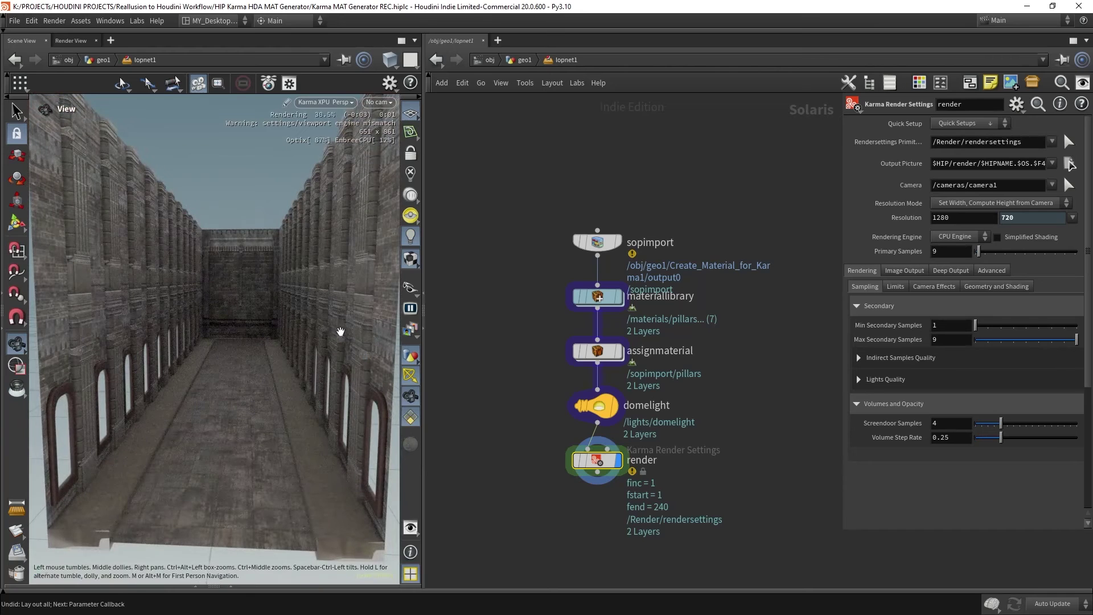
{"action": "left_click", "coordinate": [523, 60]}
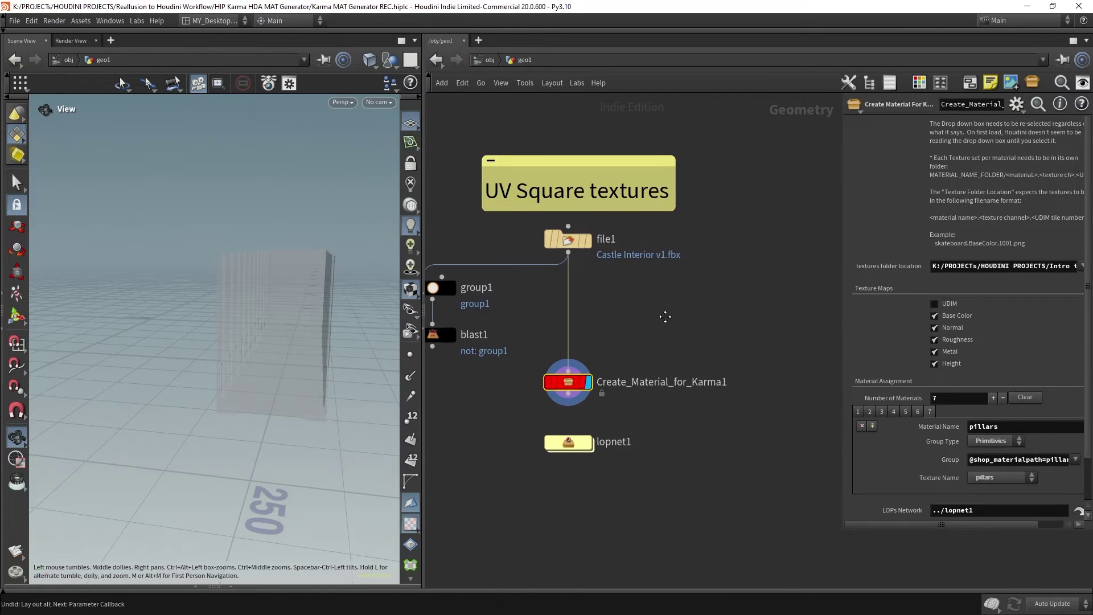
{"action": "left_click_drag", "start_coordinate": [601, 539], "coordinate": [517, 408]}
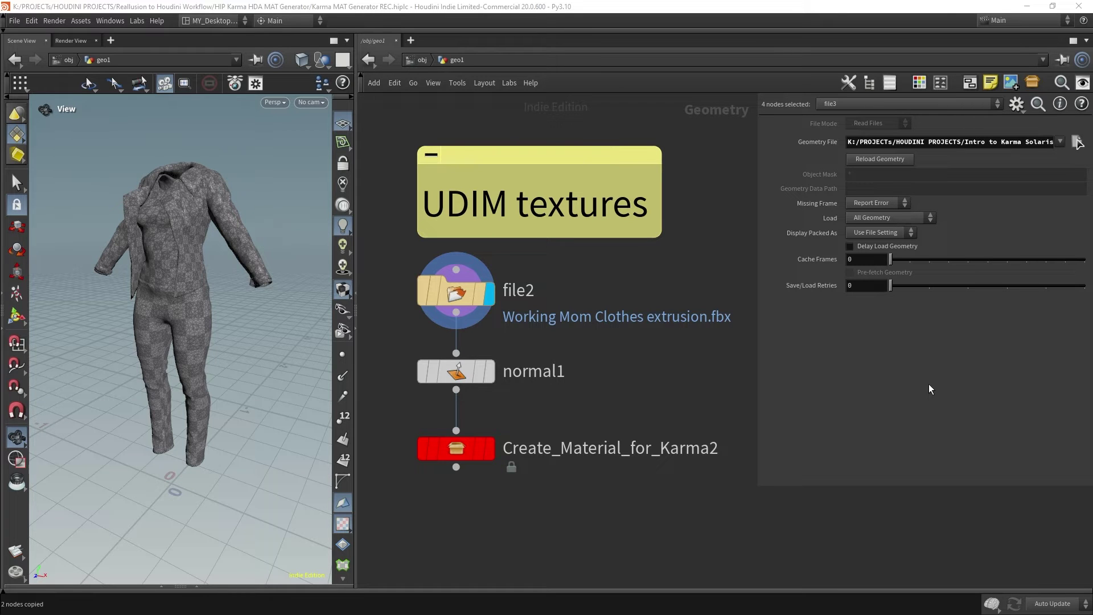
- Paste the group and blast nodes beside file2, wire group2 to file2's output and display group2
{"action": "mouse_move", "coordinate": [244, 258]}
{"action": "left_mouse_down"}
{"action": "mouse_move", "coordinate": [200, 266]}
{"action": "mouse_move", "coordinate": [230, 265]}
{"action": "mouse_move", "coordinate": [211, 252]}
{"action": "mouse_move", "coordinate": [215, 281]}
{"action": "mouse_move", "coordinate": [235, 271]}
{"action": "left_mouse_up"}
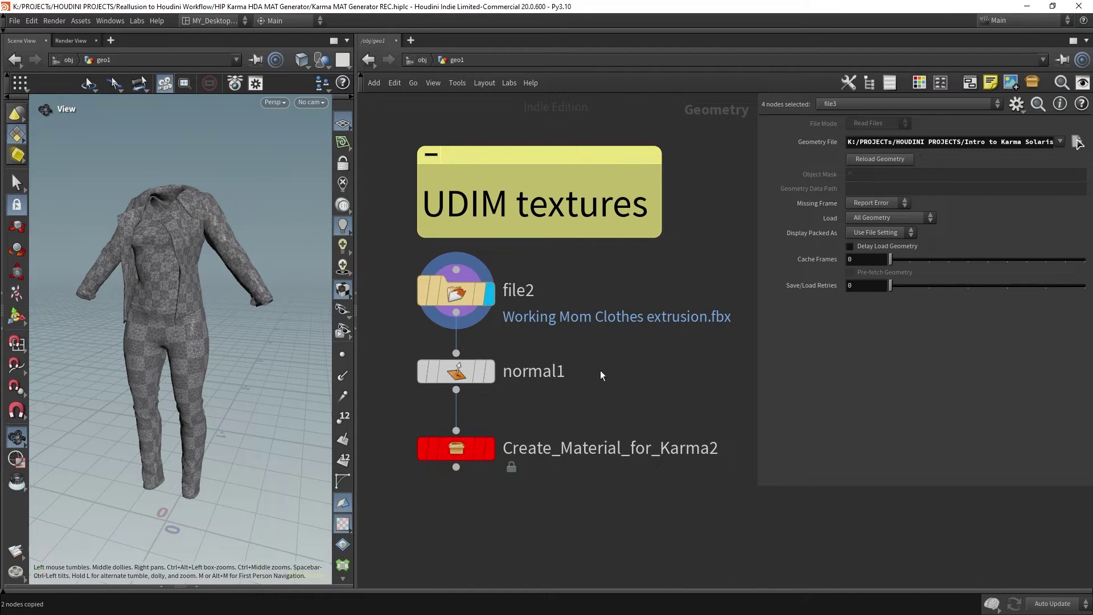
{"action": "middle_click_drag", "start_coordinate": [600, 371], "coordinate": [652, 362]}
{"action": "middle_click_drag", "start_coordinate": [435, 289], "coordinate": [505, 309]}
{"action": "key", "text": "ctrl+v"}
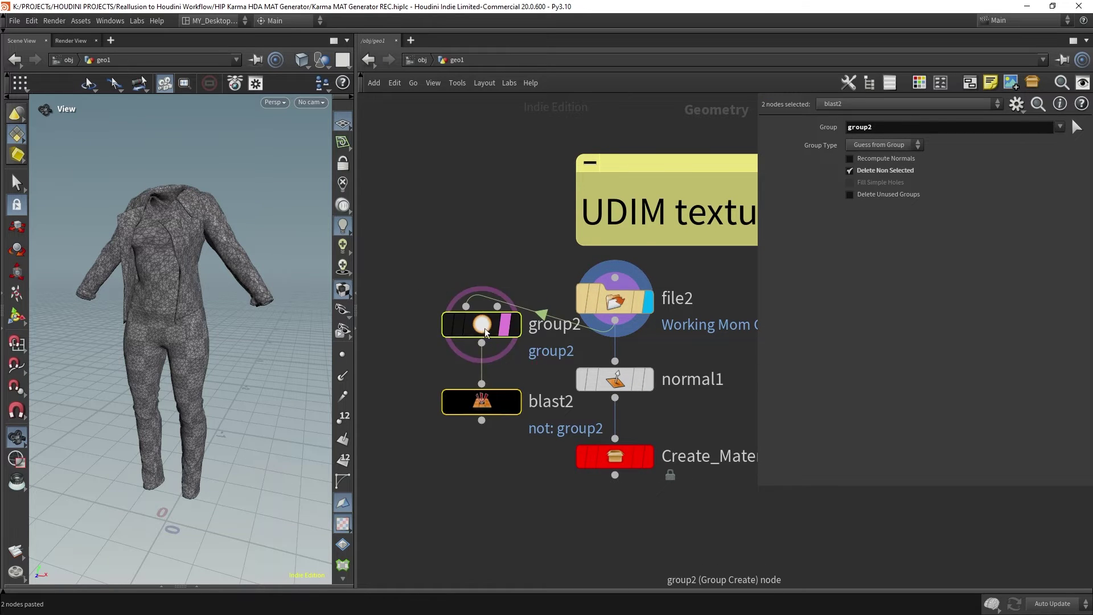
{"action": "left_click", "coordinate": [423, 382]}
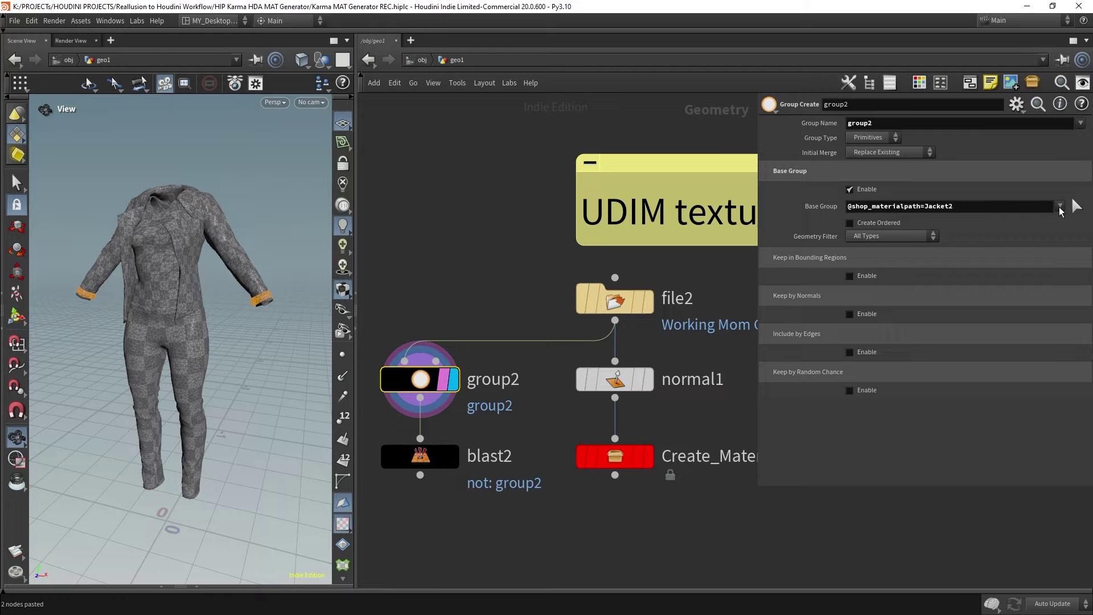
{"action": "scroll", "coordinate": [269, 286], "scroll_direction": "up", "scroll_amount": 6}
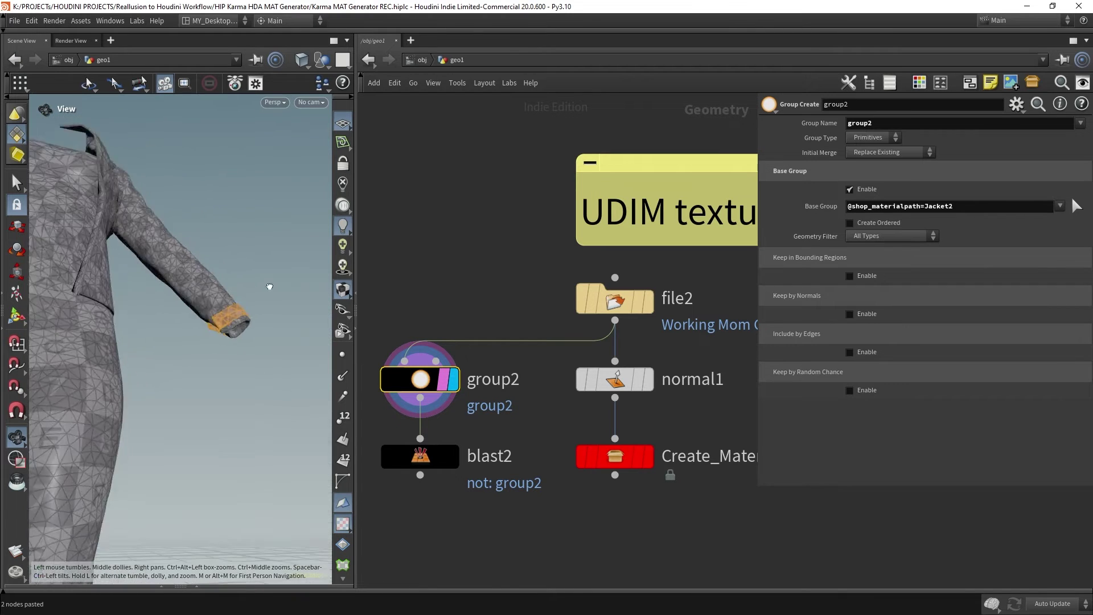
{"action": "scroll", "coordinate": [269, 286], "scroll_direction": "down", "scroll_amount": 6}
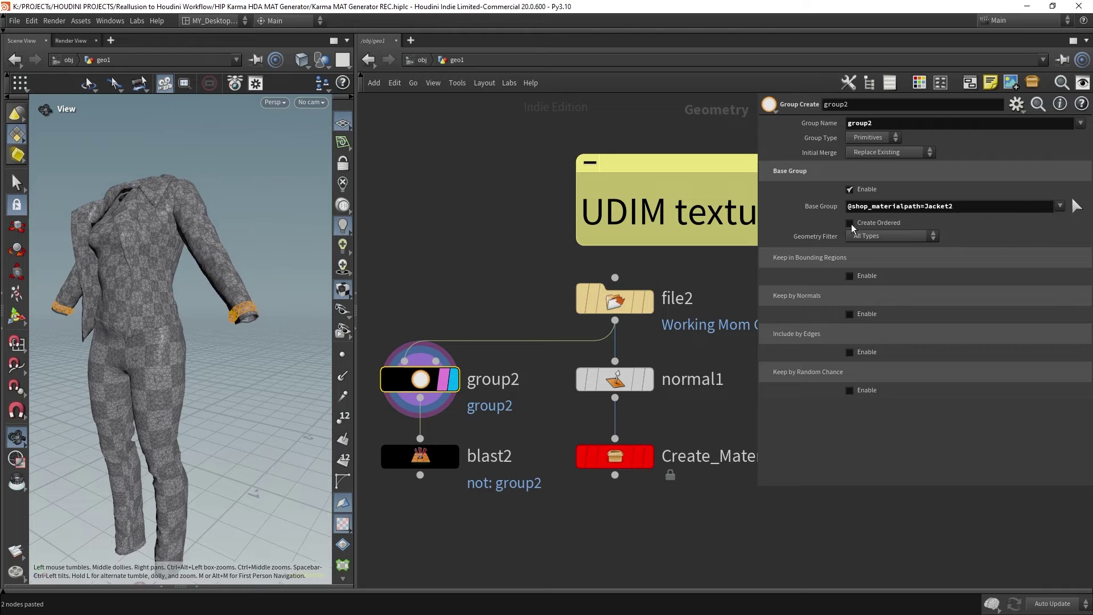
{"action": "left_click", "coordinate": [1060, 206]}
{"action": "left_click", "coordinate": [1033, 288]}
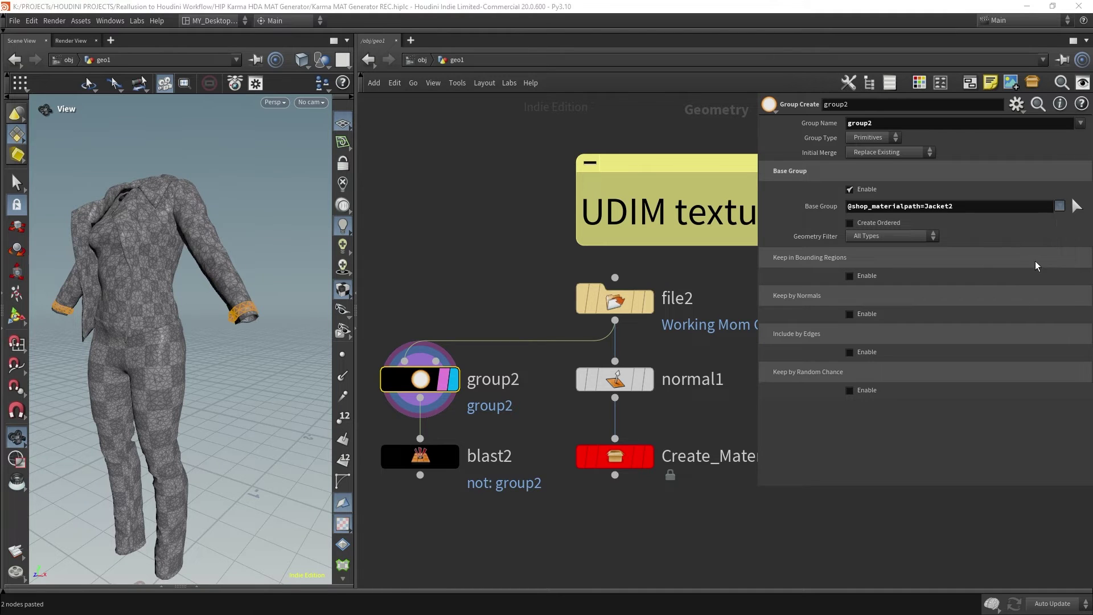
{"action": "left_click", "coordinate": [1060, 207]}
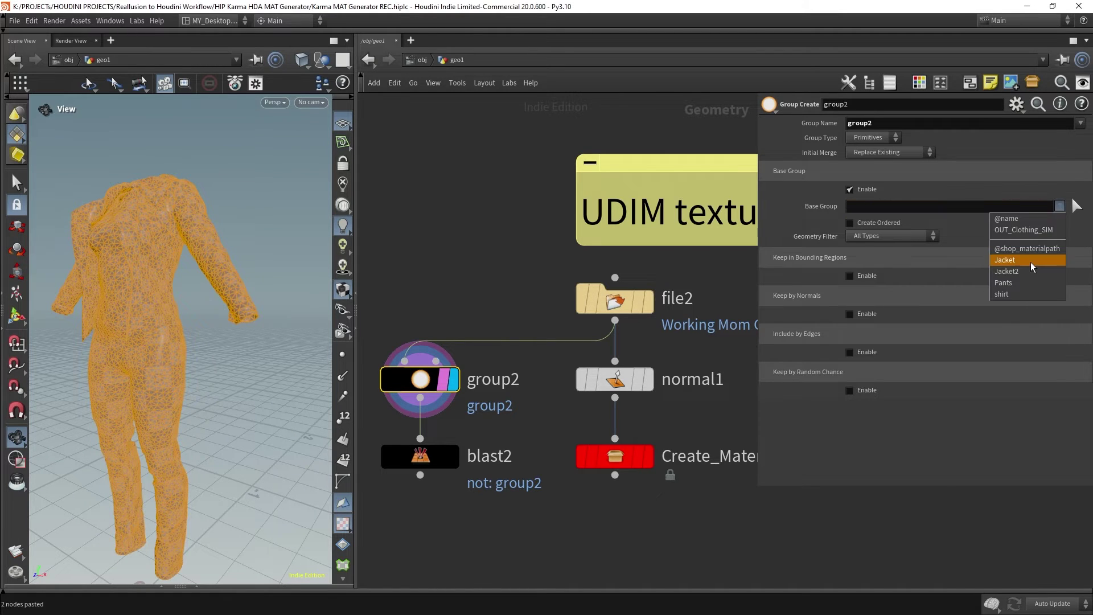
{"action": "left_click", "coordinate": [1020, 268]}
{"action": "left_click_drag", "start_coordinate": [162, 225], "coordinate": [219, 221]}
{"action": "triple_click", "coordinate": [889, 212]}
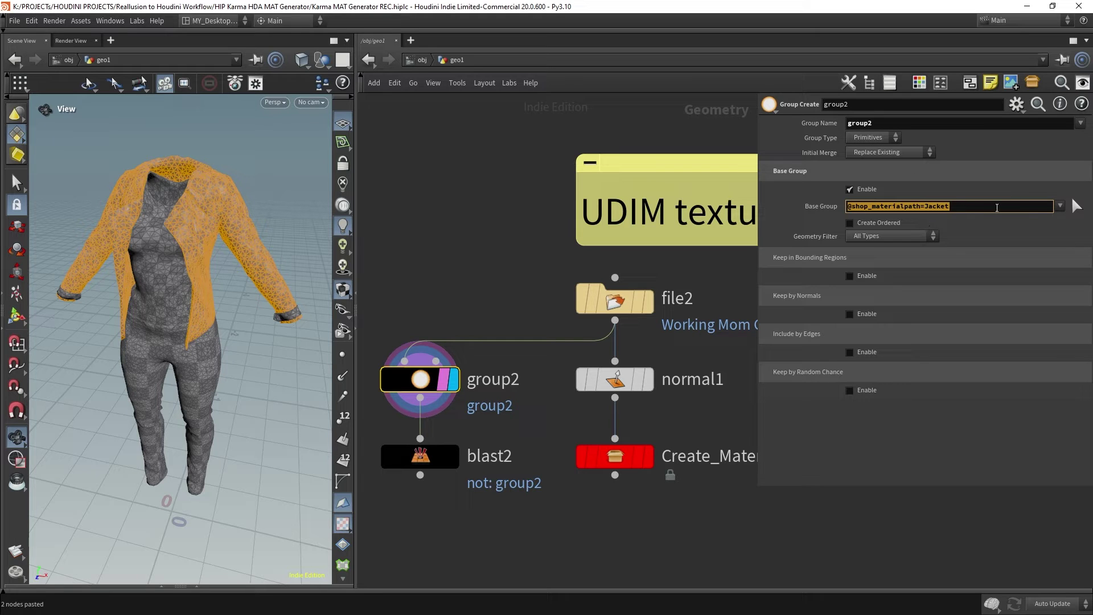
- Add Pants to group2's Base Group and remove Jacket from it
{"action": "left_click", "coordinate": [1061, 208]}
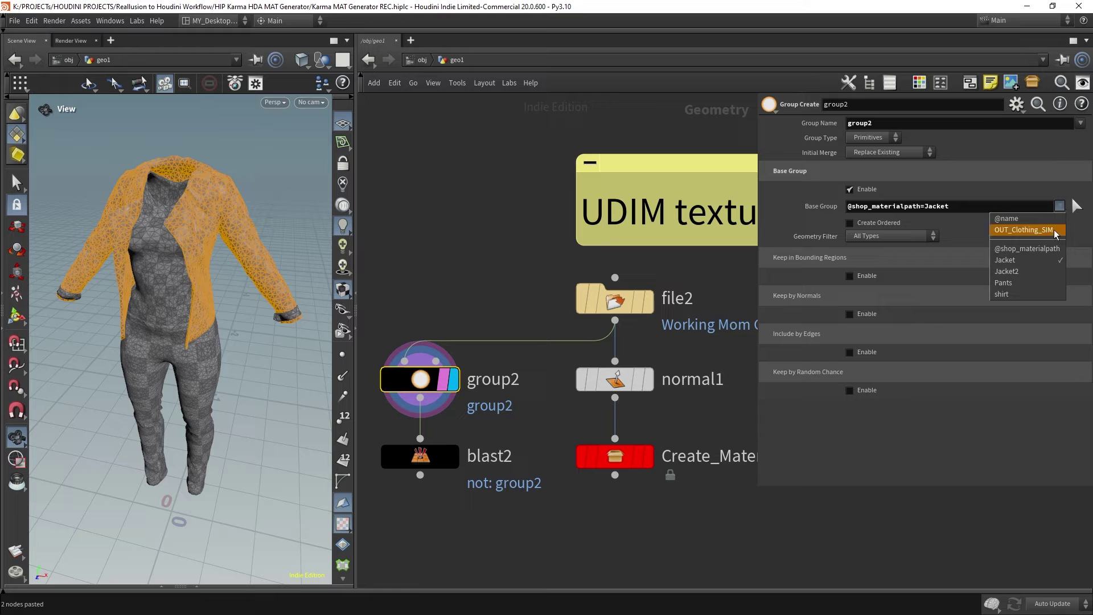
{"action": "left_click", "coordinate": [1018, 284]}
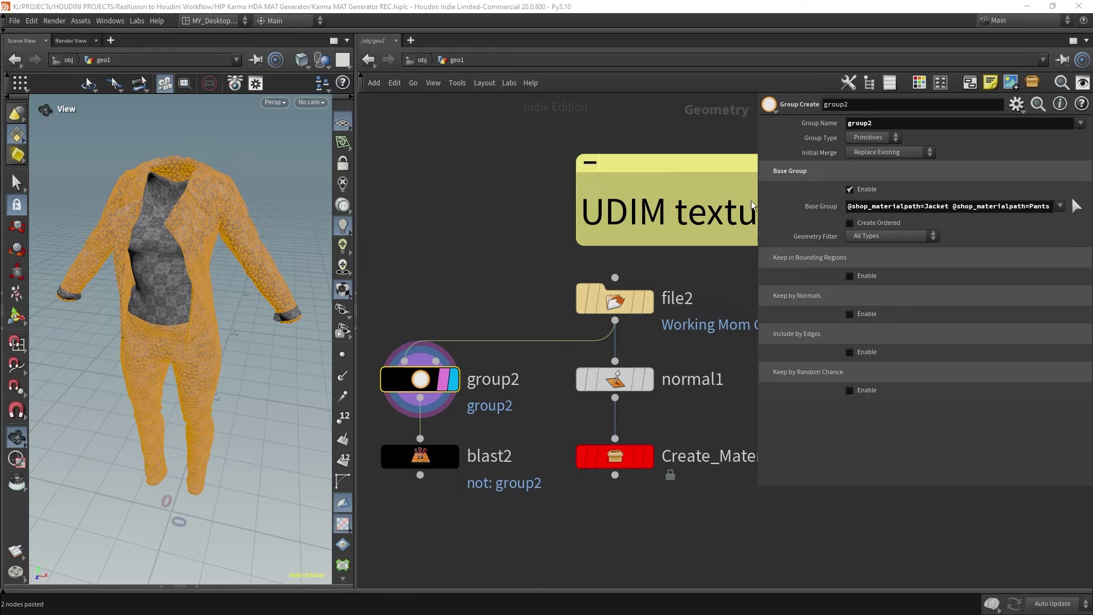
{"action": "left_click", "coordinate": [1061, 206]}
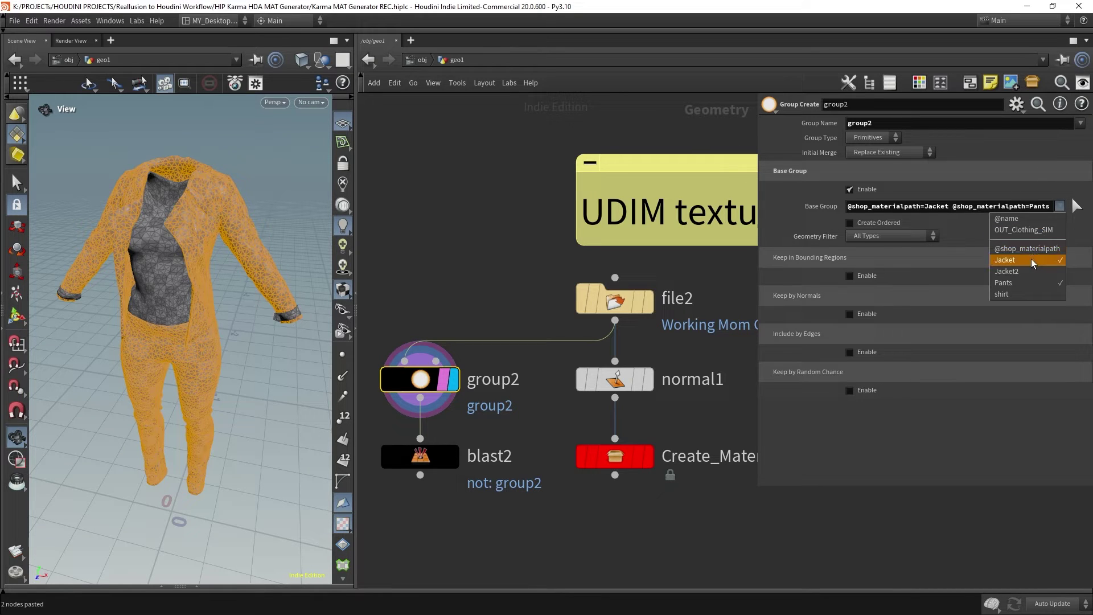
{"action": "left_click", "coordinate": [1030, 260]}
{"action": "left_click", "coordinate": [1061, 206]}
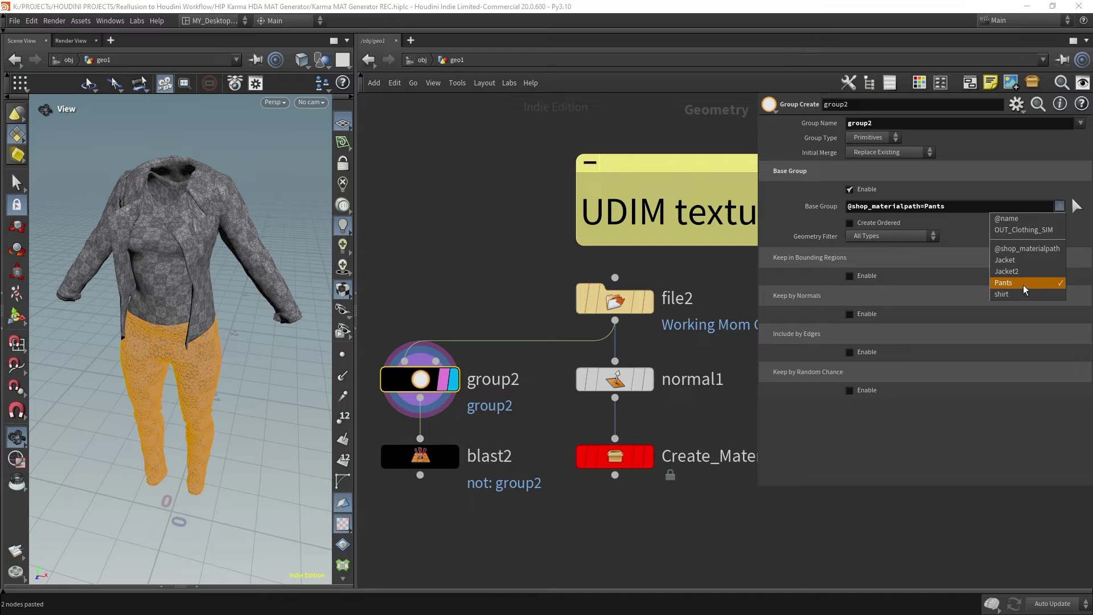
{"action": "left_click", "coordinate": [1023, 283]}
{"action": "left_click", "coordinate": [1060, 206]}
{"action": "left_click", "coordinate": [1024, 294]}
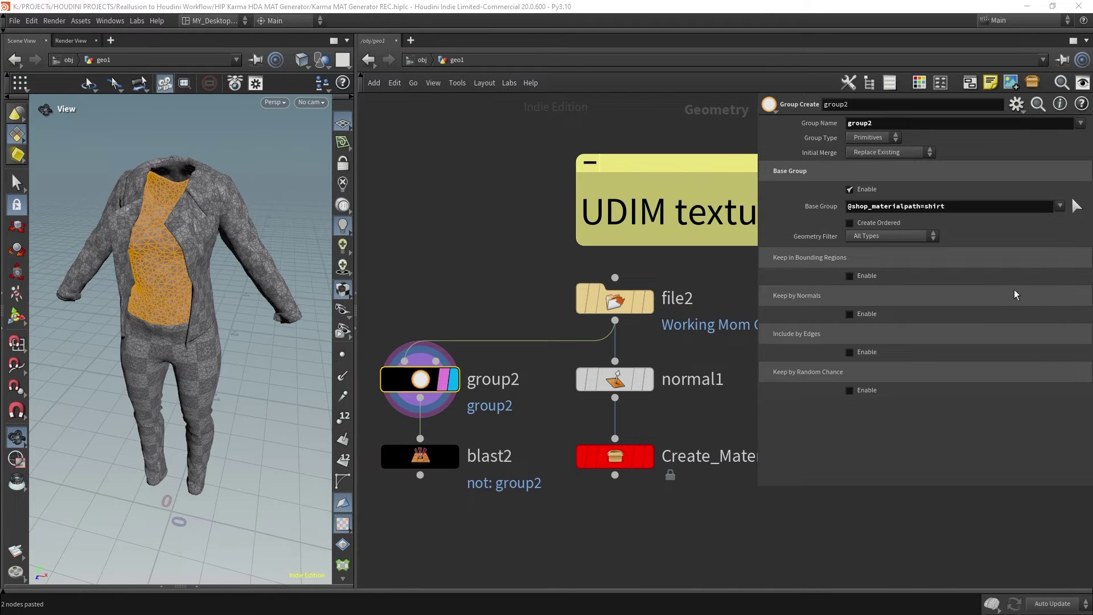
- Display the Female Biker Clothes.fbx geometry of file3 and frame it in the viewport
{"action": "left_click_drag", "start_coordinate": [501, 244], "coordinate": [412, 483]}
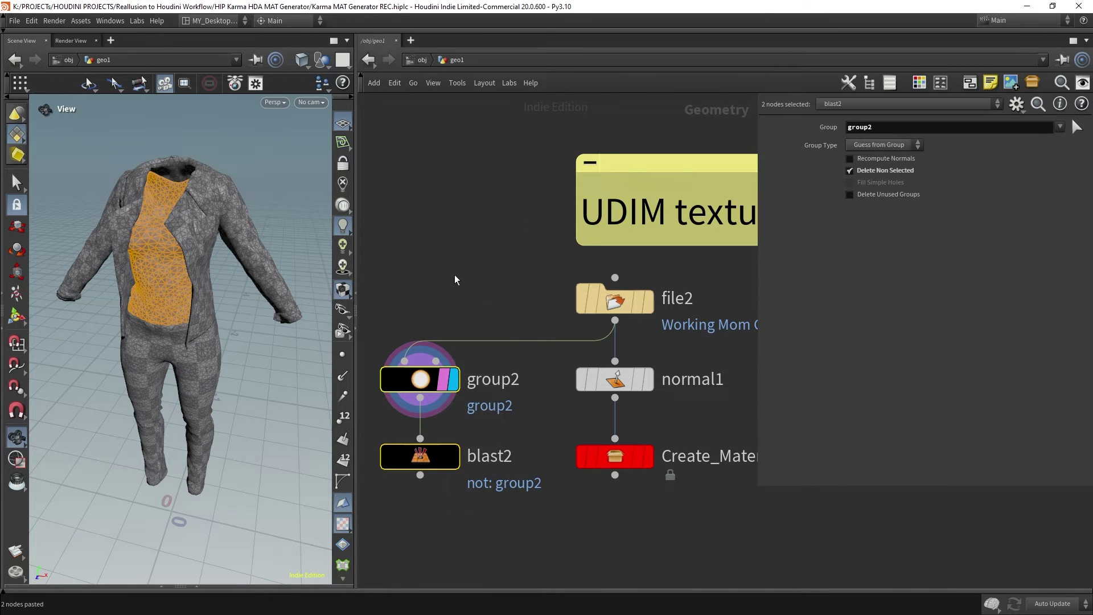
{"action": "scroll", "coordinate": [484, 273], "scroll_direction": "down", "scroll_amount": 2}
{"action": "middle_click_drag", "start_coordinate": [661, 355], "coordinate": [504, 372]}
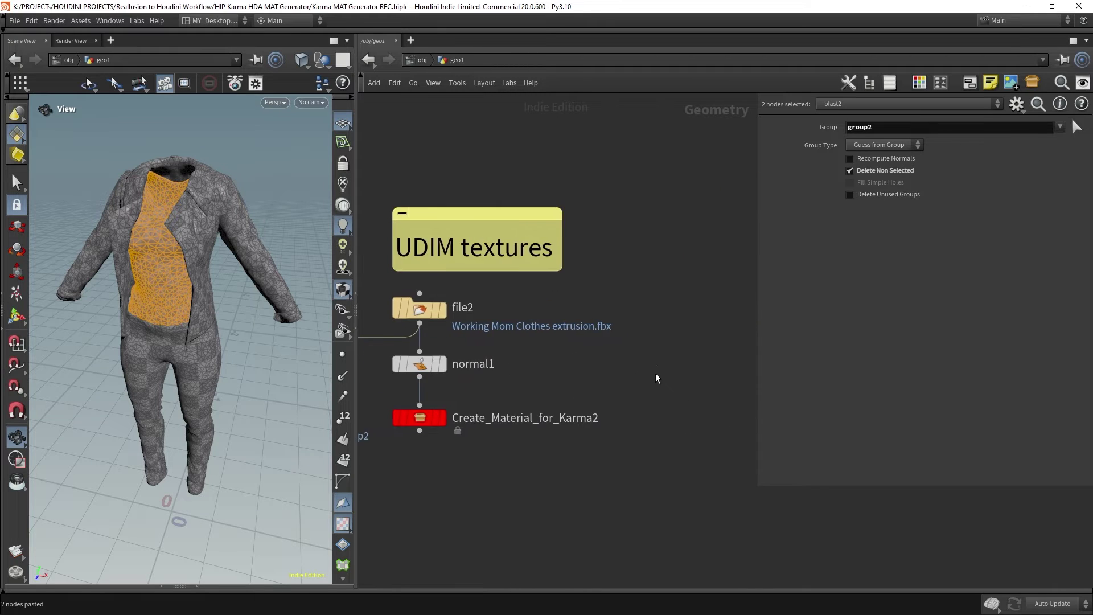
{"action": "middle_click_drag", "start_coordinate": [655, 374], "coordinate": [425, 358]}
{"action": "middle_click_drag", "start_coordinate": [541, 368], "coordinate": [368, 367]}
{"action": "middle_click_drag", "start_coordinate": [487, 282], "coordinate": [443, 278]}
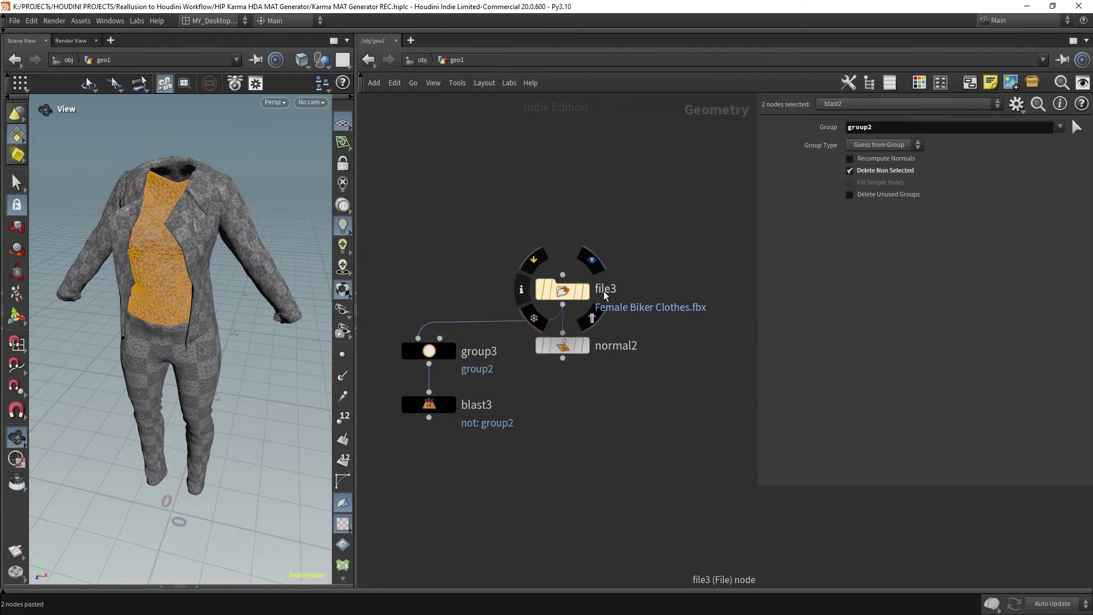
{"action": "left_click", "coordinate": [593, 295]}
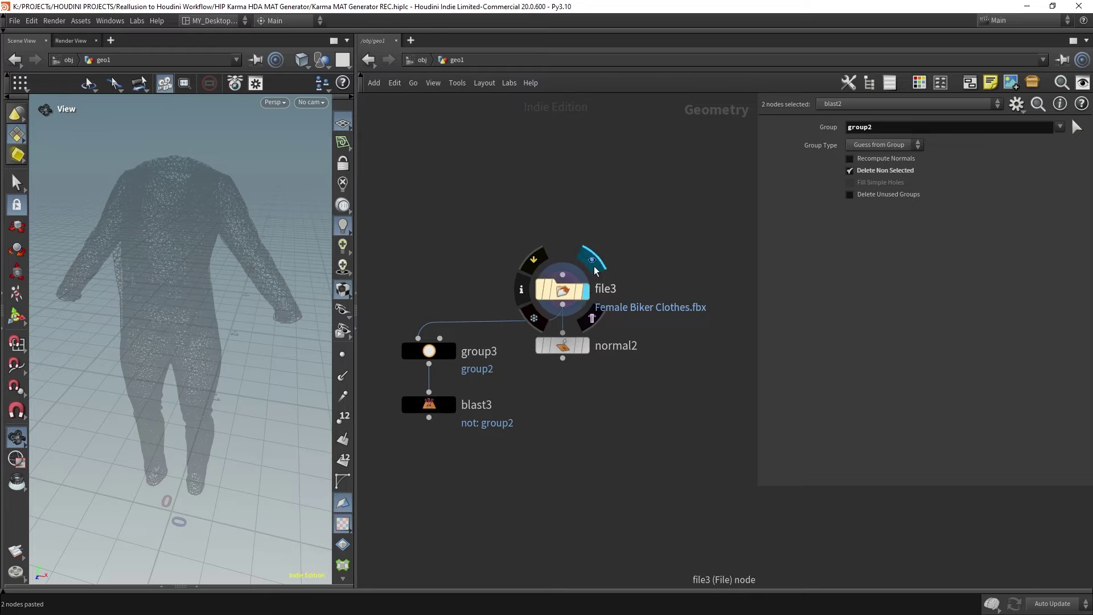
{"action": "left_click", "coordinate": [561, 290]}
{"action": "key", "text": "f"}
{"action": "left_click_drag", "start_coordinate": [258, 290], "coordinate": [267, 278]}
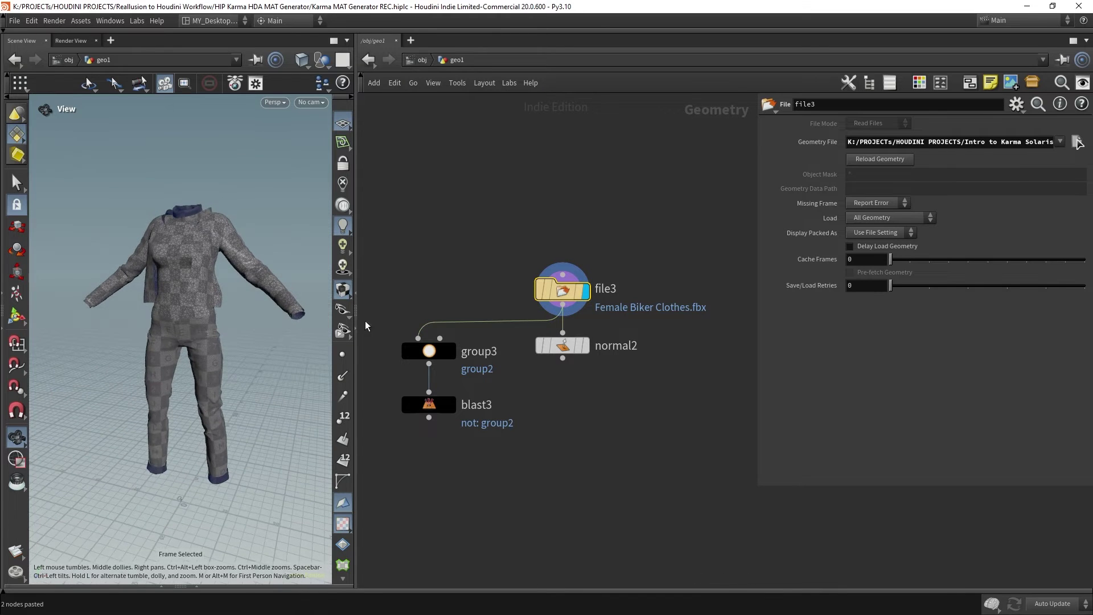
- Display group3 and replace Shirt in its Base Group with Pants
{"action": "left_click", "coordinate": [438, 351]}
{"action": "left_click", "coordinate": [452, 351]}
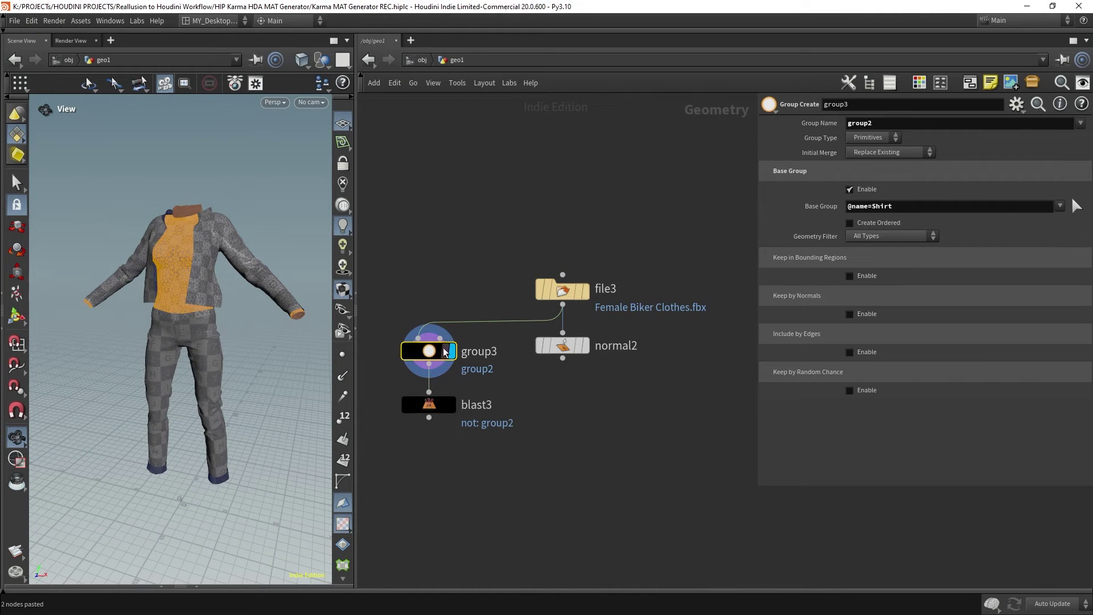
{"action": "left_click", "coordinate": [1061, 205]}
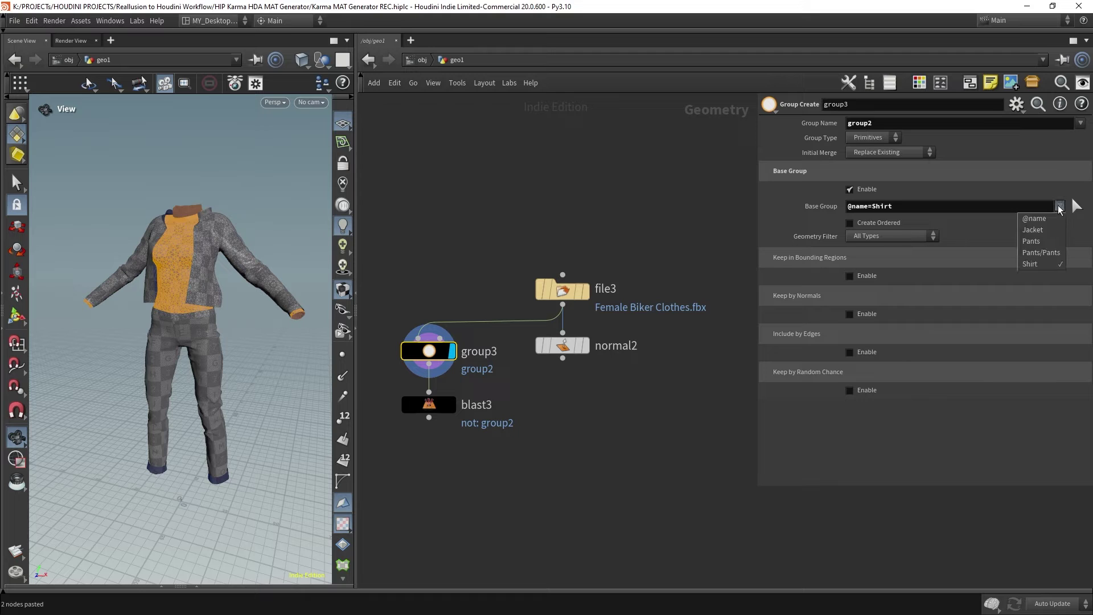
{"action": "left_click", "coordinate": [1039, 254]}
{"action": "left_click", "coordinate": [1060, 206]}
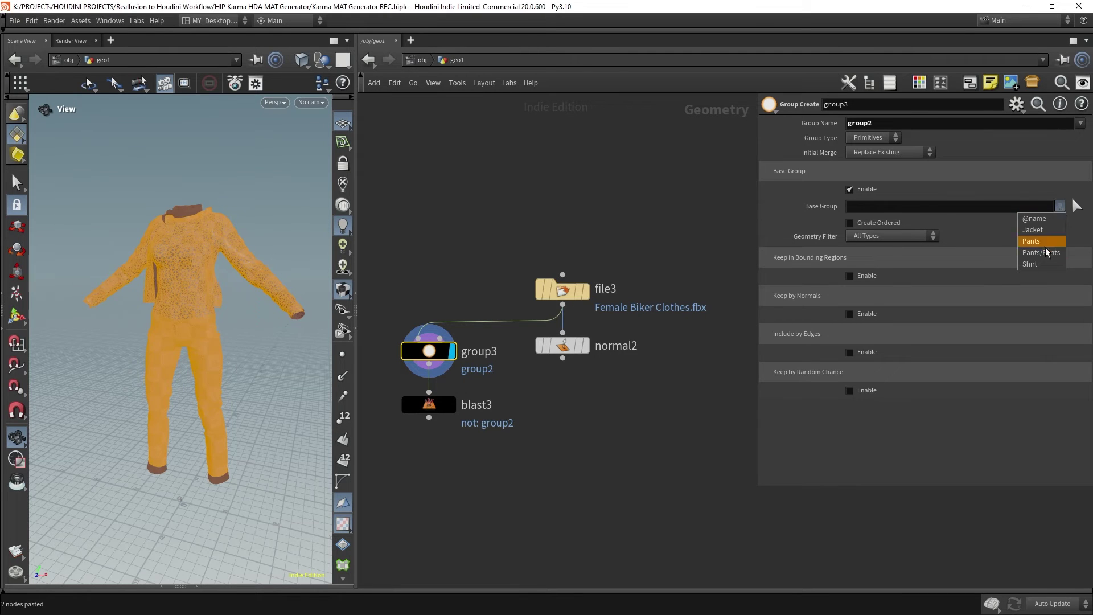
{"action": "left_click", "coordinate": [1046, 241]}
{"action": "left_click", "coordinate": [1060, 206]}
{"action": "left_click", "coordinate": [1051, 242]}
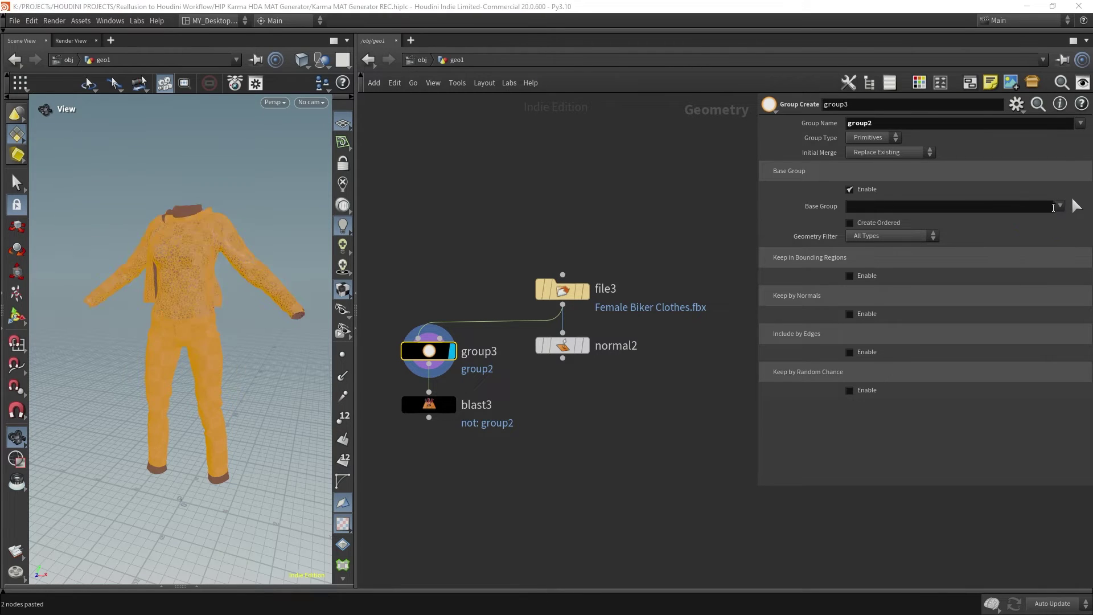
{"action": "left_click", "coordinate": [1061, 206]}
{"action": "left_click", "coordinate": [1051, 231]}
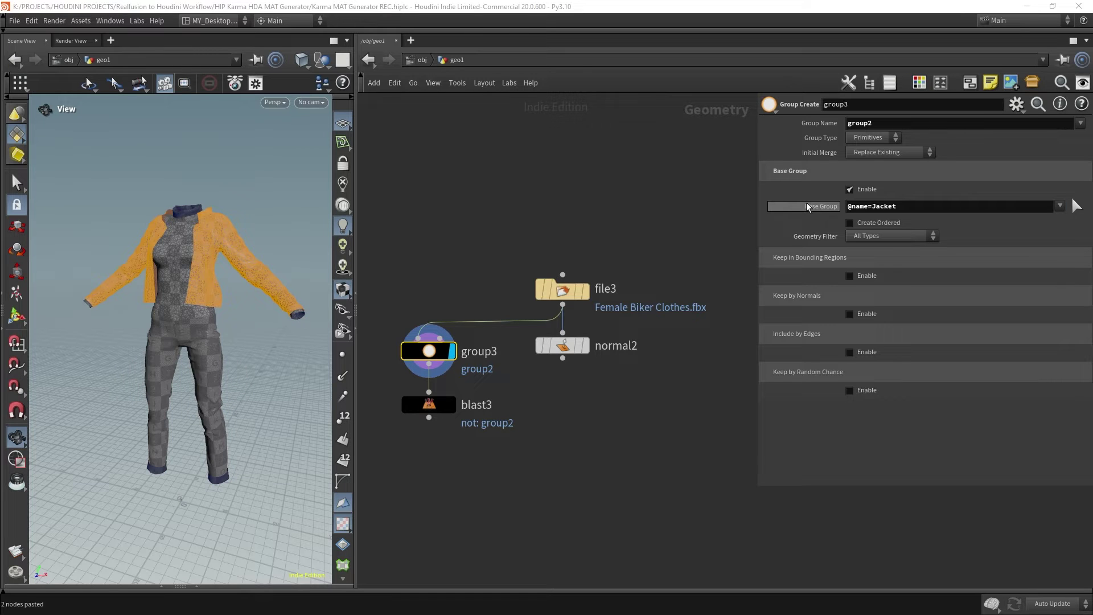
{"action": "left_click_drag", "start_coordinate": [283, 335], "coordinate": [291, 320]}
{"action": "scroll", "coordinate": [291, 320], "scroll_direction": "up", "scroll_amount": 5}
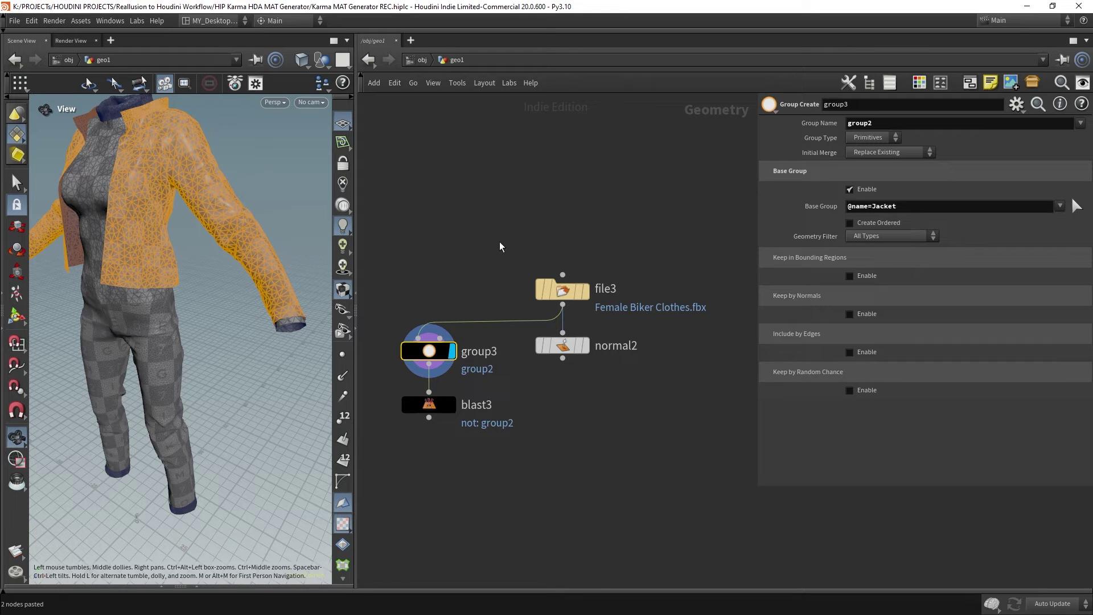
- Return to the UDIM textures network, display file2 with the Working Mom clothes and frame the geometry
{"action": "scroll", "coordinate": [474, 237], "scroll_direction": "down", "scroll_amount": 2}
{"action": "middle_click_drag", "start_coordinate": [474, 237], "coordinate": [654, 242]}
{"action": "middle_click_drag", "start_coordinate": [390, 251], "coordinate": [669, 239]}
{"action": "scroll", "coordinate": [522, 299], "scroll_direction": "up", "scroll_amount": 5}
{"action": "left_click", "coordinate": [523, 301]}
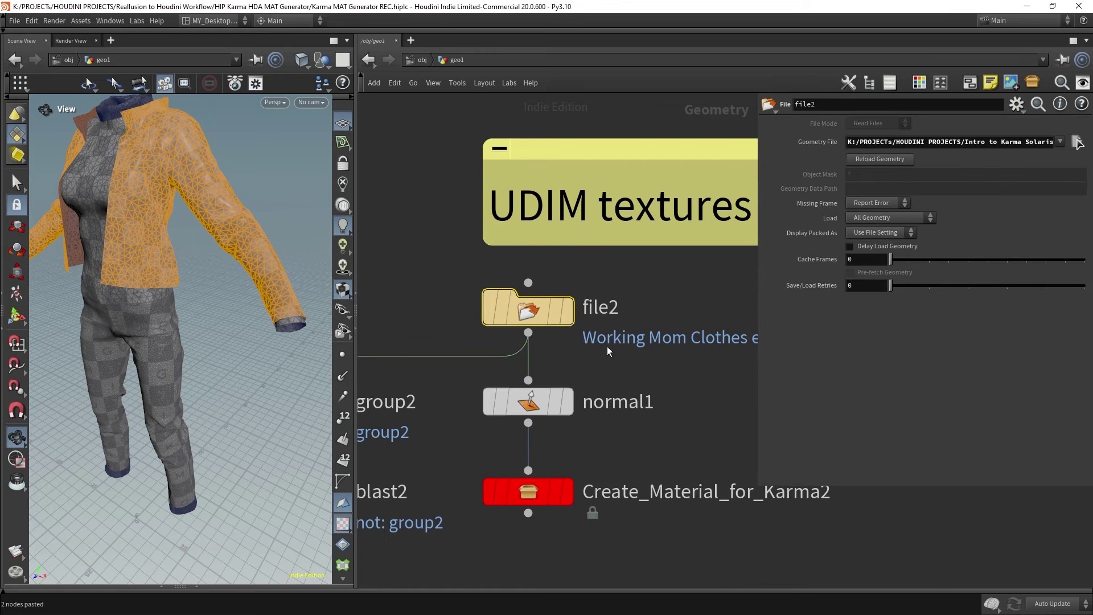
{"action": "left_click", "coordinate": [567, 312]}
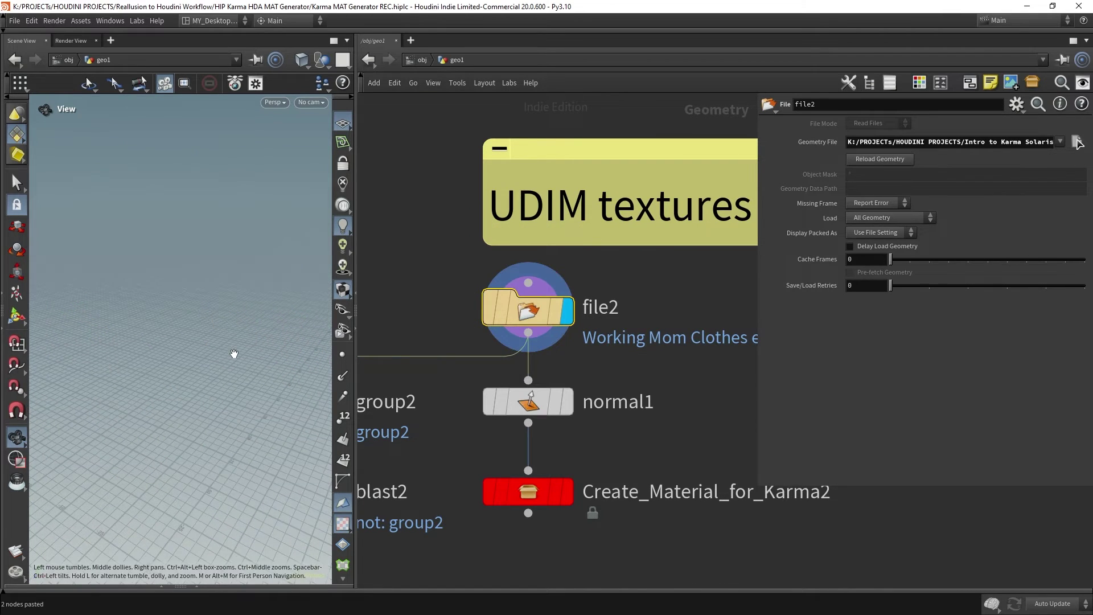
{"action": "key", "text": "f"}
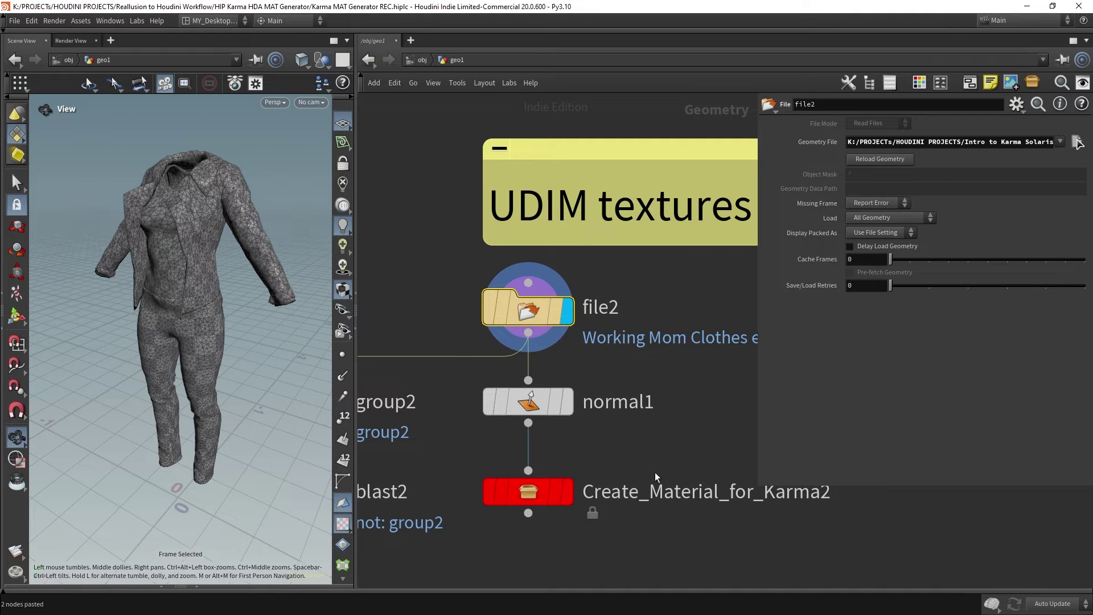
- Display Create_Material_for_Karma2 and review each of its material assignment entries
{"action": "left_click", "coordinate": [538, 493]}
{"action": "middle_click_drag", "start_coordinate": [667, 445], "coordinate": [578, 434]}
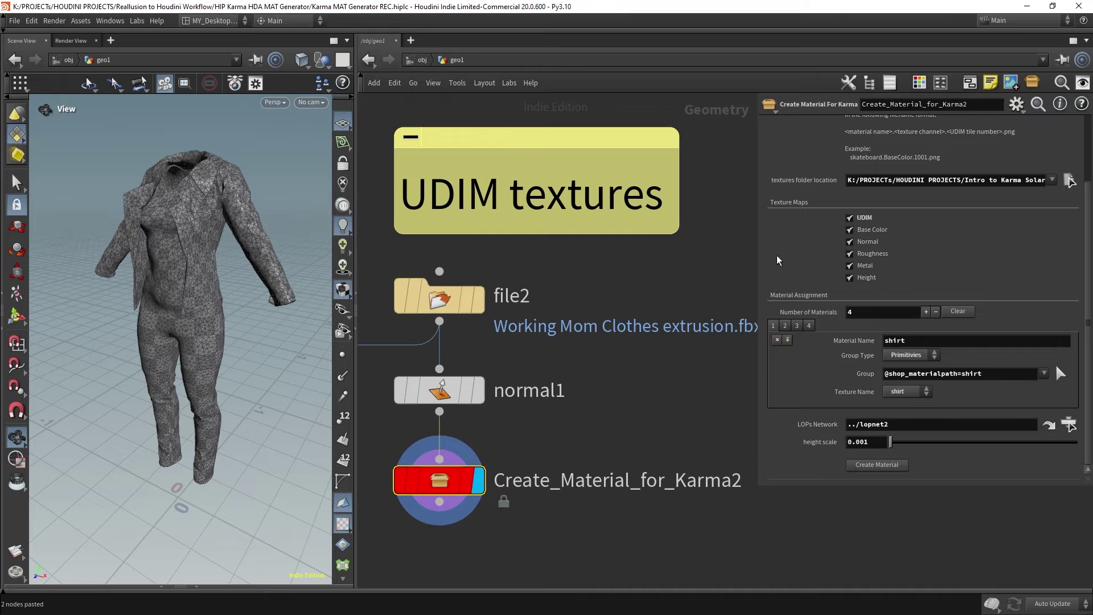
{"action": "left_click", "coordinate": [785, 326]}
{"action": "left_click", "coordinate": [809, 325]}
{"action": "left_click", "coordinate": [787, 326]}
{"action": "left_click", "coordinate": [796, 327]}
- Add a LOP Network node below Create_Material_for_Karma2, then show the material tool's parameters again
{"action": "middle_click_drag", "start_coordinate": [534, 554], "coordinate": [537, 477]}
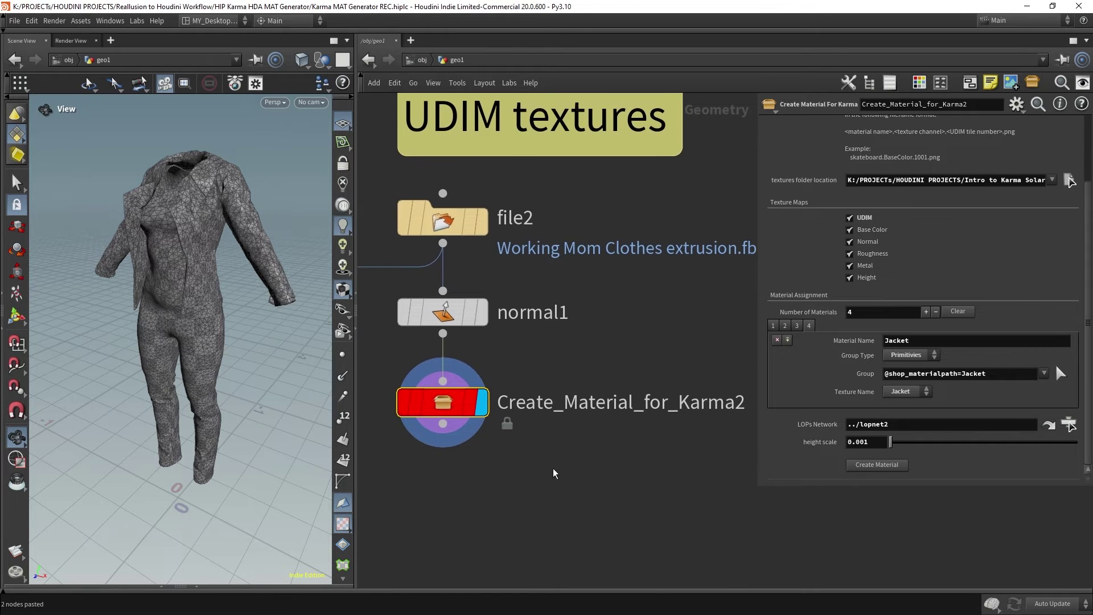
{"action": "key", "text": "Tab"}
{"action": "type", "text": "lopnet"}
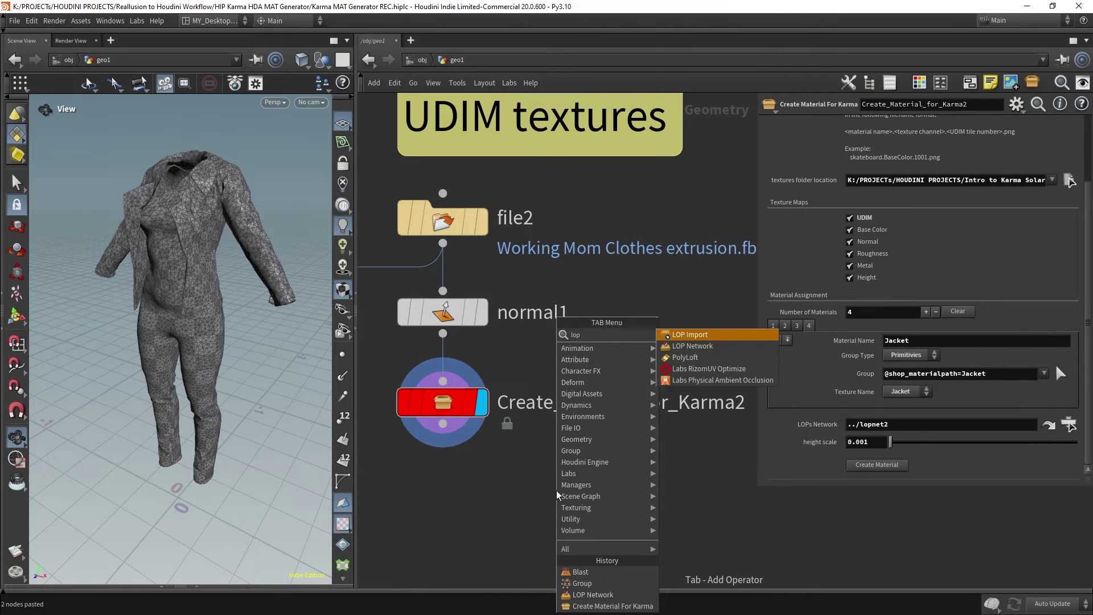
{"action": "key", "text": "Return"}
{"action": "left_click", "coordinate": [448, 506]}
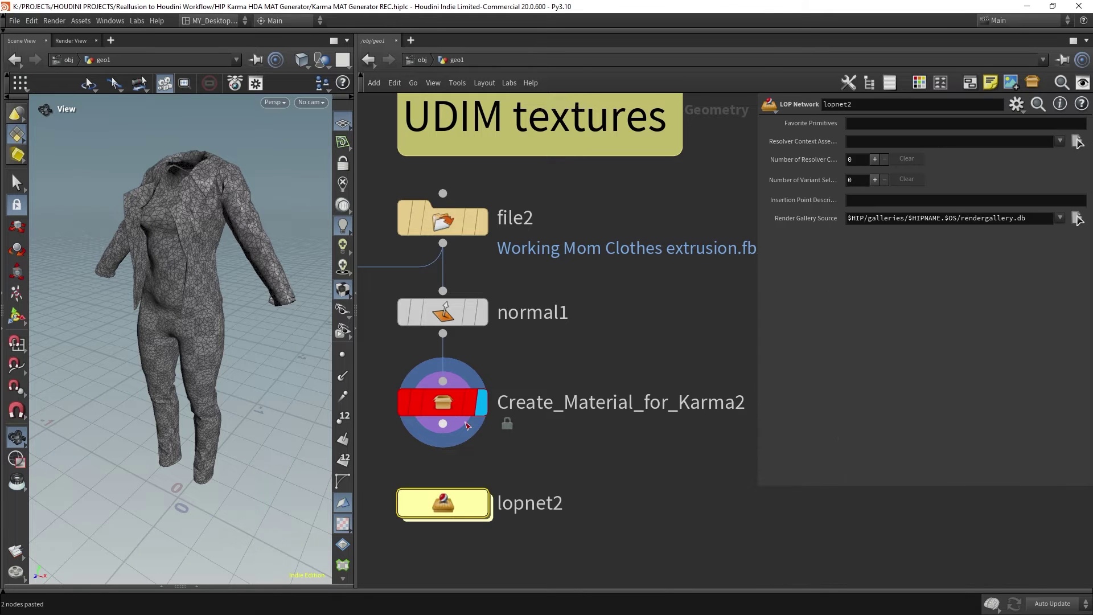
{"action": "left_click", "coordinate": [406, 429]}
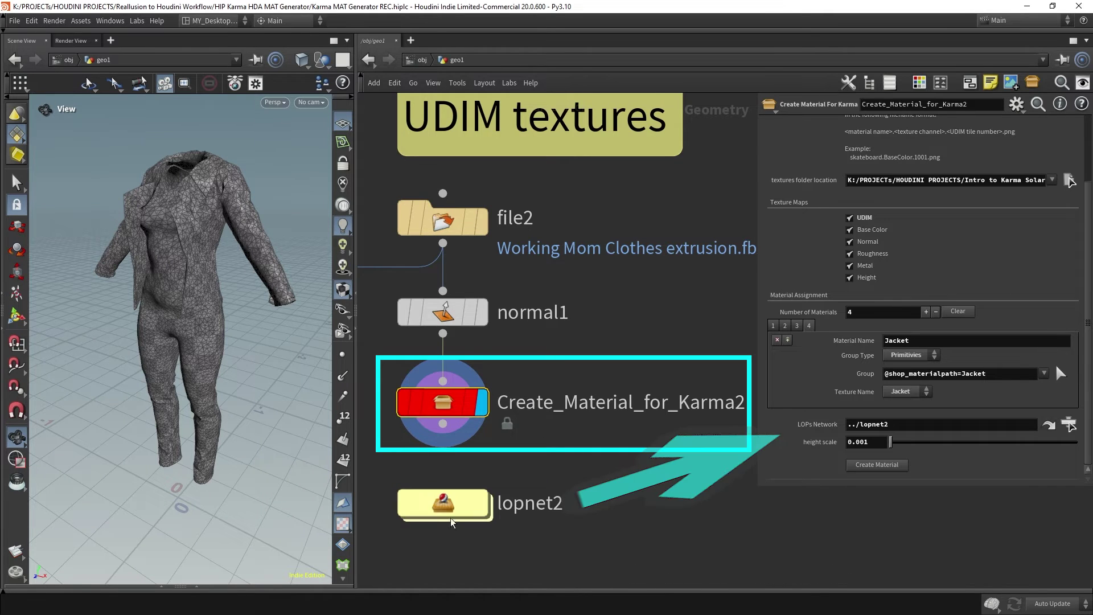
- Assign lopnet2 as the material tool's LOPs Network, create the materials, clear and close the console, and go to lopnet2
{"action": "left_click_drag", "start_coordinate": [446, 506], "coordinate": [606, 477]}
{"action": "left_click_drag", "start_coordinate": [588, 476], "coordinate": [447, 507]}
{"action": "left_click", "coordinate": [875, 473]}
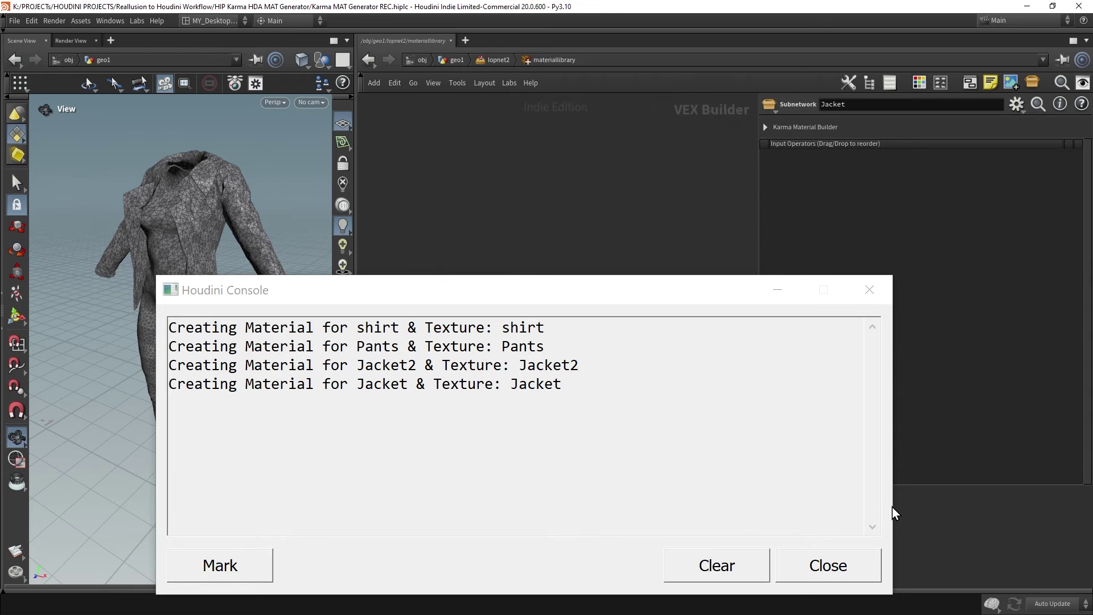
{"action": "left_click", "coordinate": [730, 563]}
{"action": "left_click", "coordinate": [805, 562]}
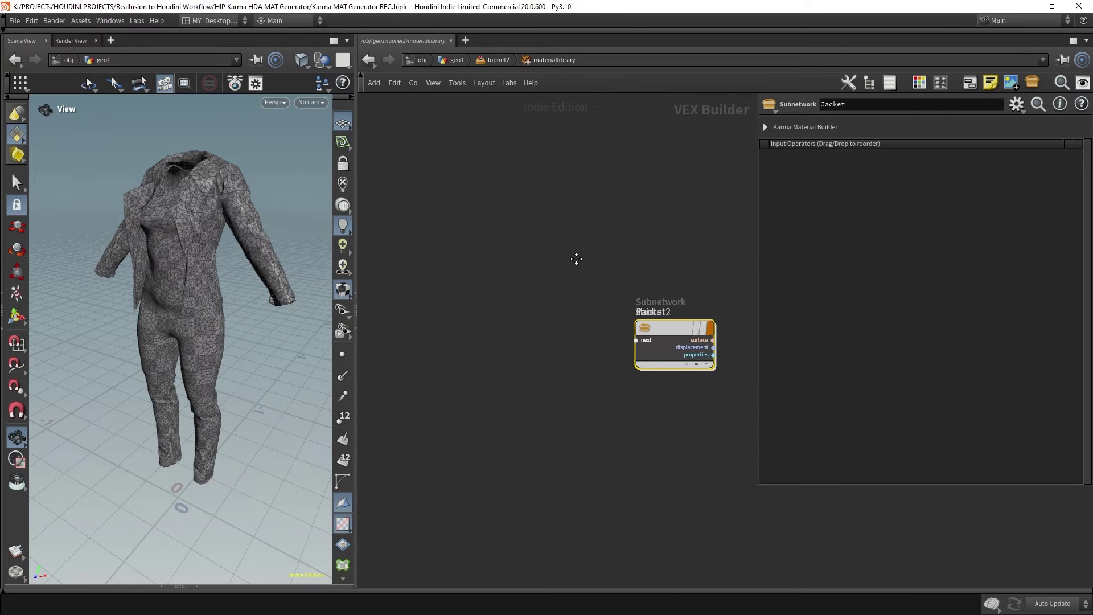
{"action": "left_click", "coordinate": [499, 60]}
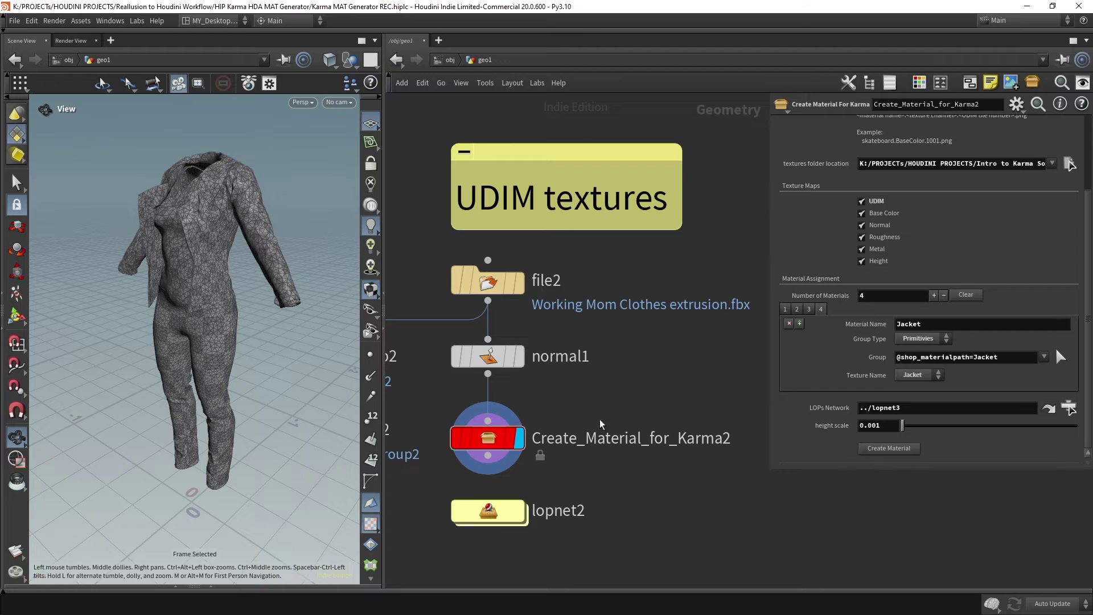
- Move Create_Material_for_Karma2 to the Female Biker Clothes network and connect its input to normal2
{"action": "scroll", "coordinate": [595, 418], "scroll_direction": "down", "scroll_amount": 3}
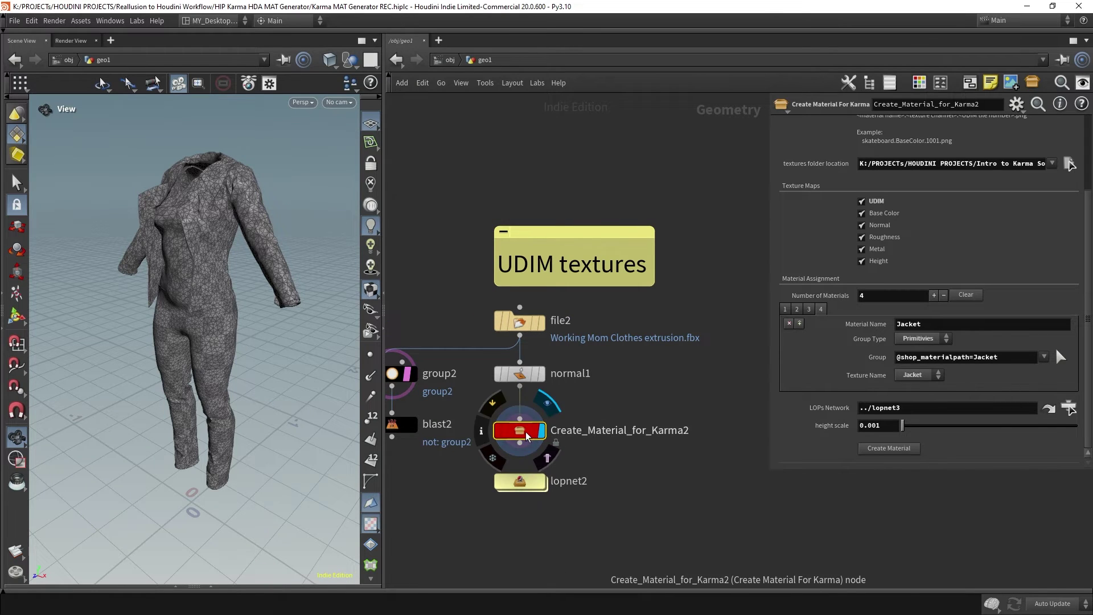
{"action": "left_click_drag", "start_coordinate": [524, 433], "coordinate": [710, 471]}
{"action": "scroll", "coordinate": [704, 469], "scroll_direction": "down", "scroll_amount": 3}
{"action": "middle_click_drag", "start_coordinate": [678, 400], "coordinate": [472, 379]}
{"action": "middle_click_drag", "start_coordinate": [563, 377], "coordinate": [488, 376]}
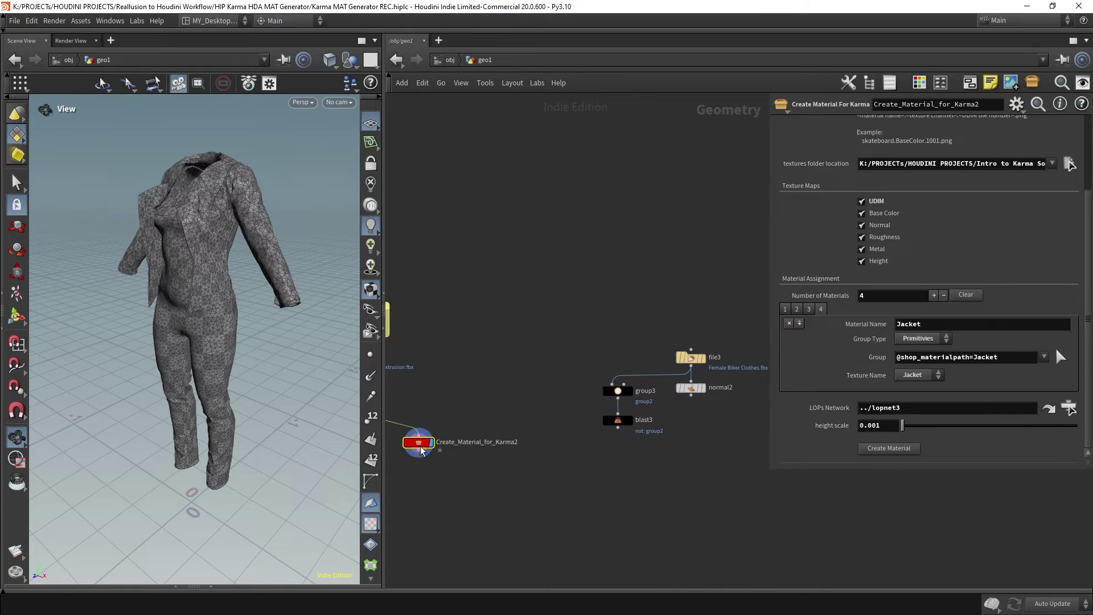
{"action": "left_click_drag", "start_coordinate": [420, 443], "coordinate": [690, 442]}
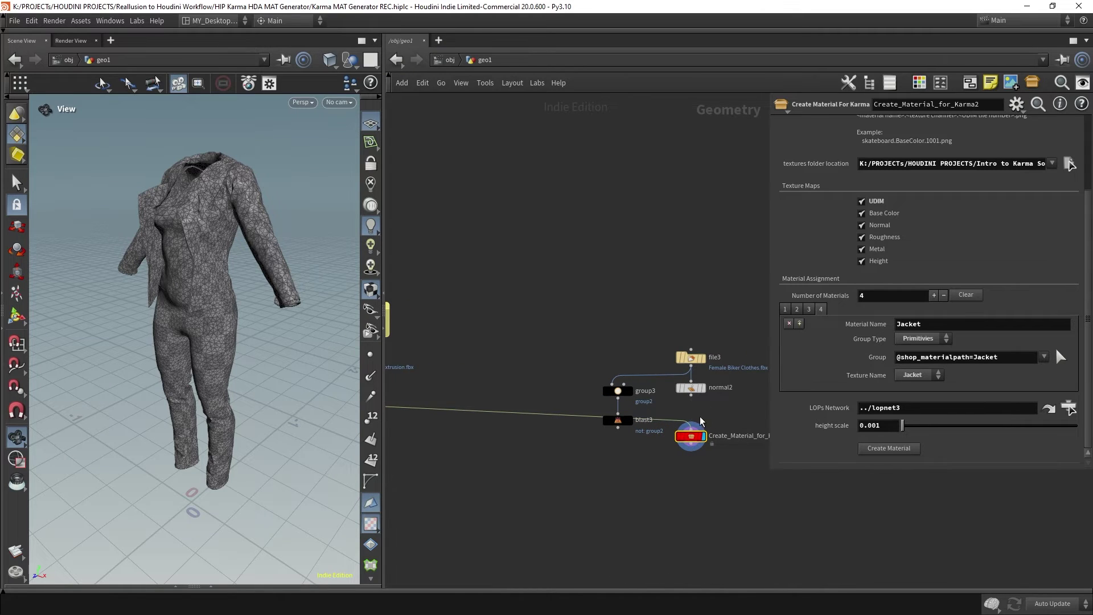
{"action": "scroll", "coordinate": [699, 416], "scroll_direction": "up", "scroll_amount": 3}
{"action": "middle_click_drag", "start_coordinate": [665, 400], "coordinate": [535, 378]}
{"action": "left_click", "coordinate": [524, 359]}
{"action": "left_click", "coordinate": [523, 407]}
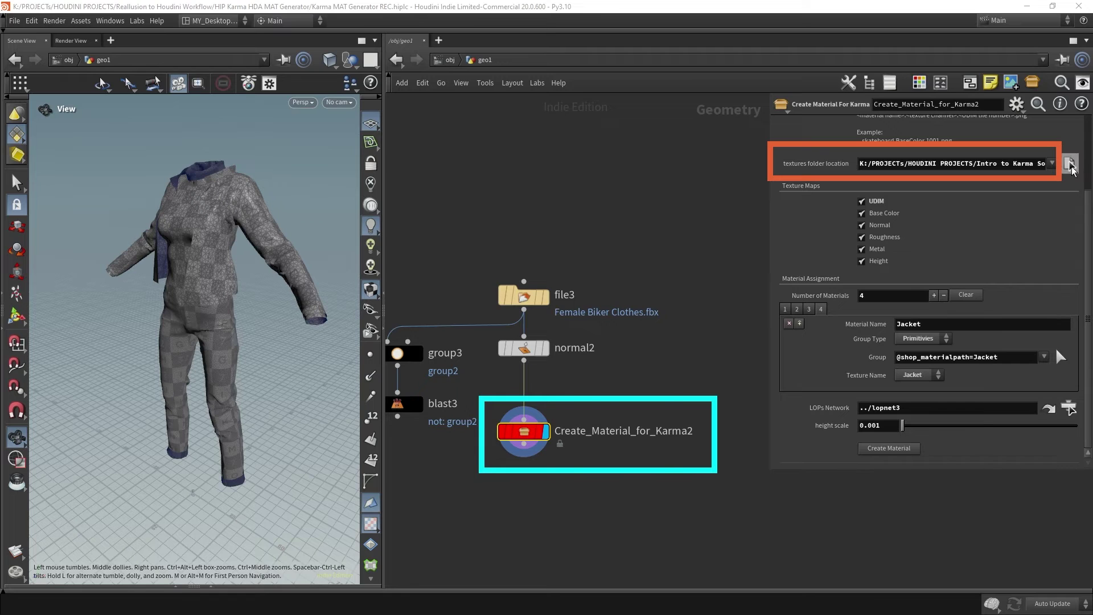
- Set the textures folder location to the folder that contains the Pants, Jacket and Shirt texture folders
{"action": "left_click", "coordinate": [1070, 164]}
{"action": "left_click_drag", "start_coordinate": [818, 228], "coordinate": [572, 58]}
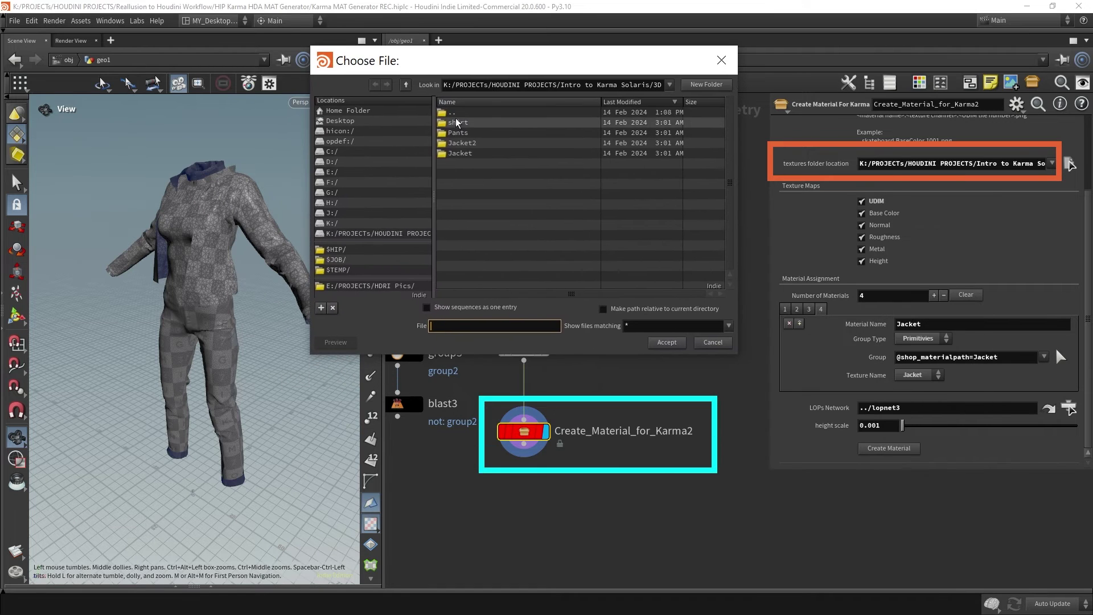
{"action": "double_click", "coordinate": [472, 113]}
{"action": "double_click", "coordinate": [473, 112]}
{"action": "double_click", "coordinate": [493, 133]}
{"action": "double_click", "coordinate": [471, 123]}
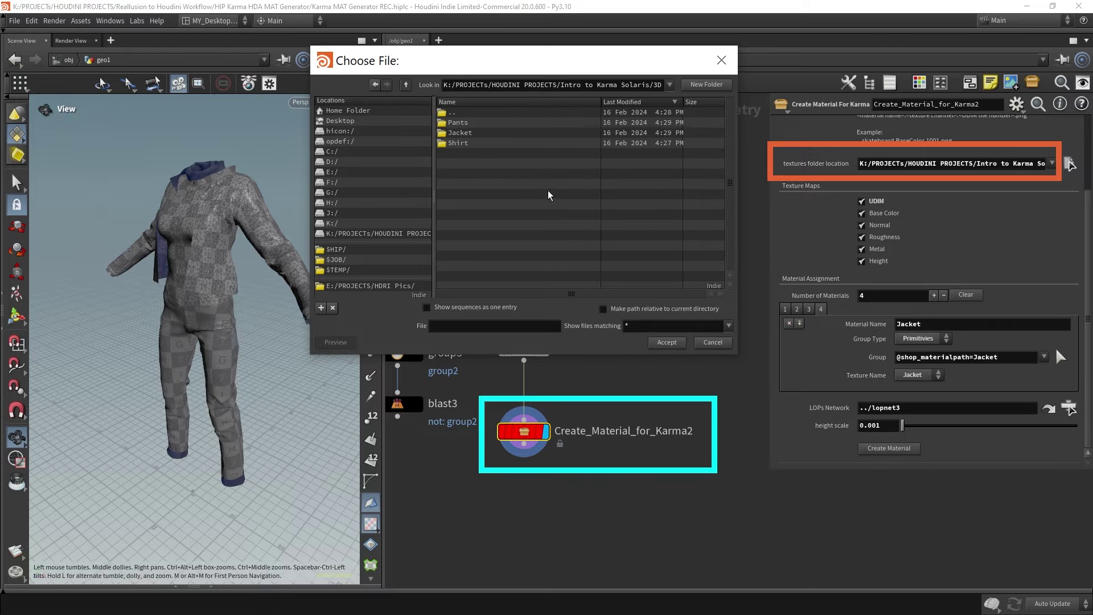
{"action": "left_click", "coordinate": [666, 342]}
- Check the material assignment entries and the Texture Name options offered for the shirt material
{"action": "left_click", "coordinate": [798, 309]}
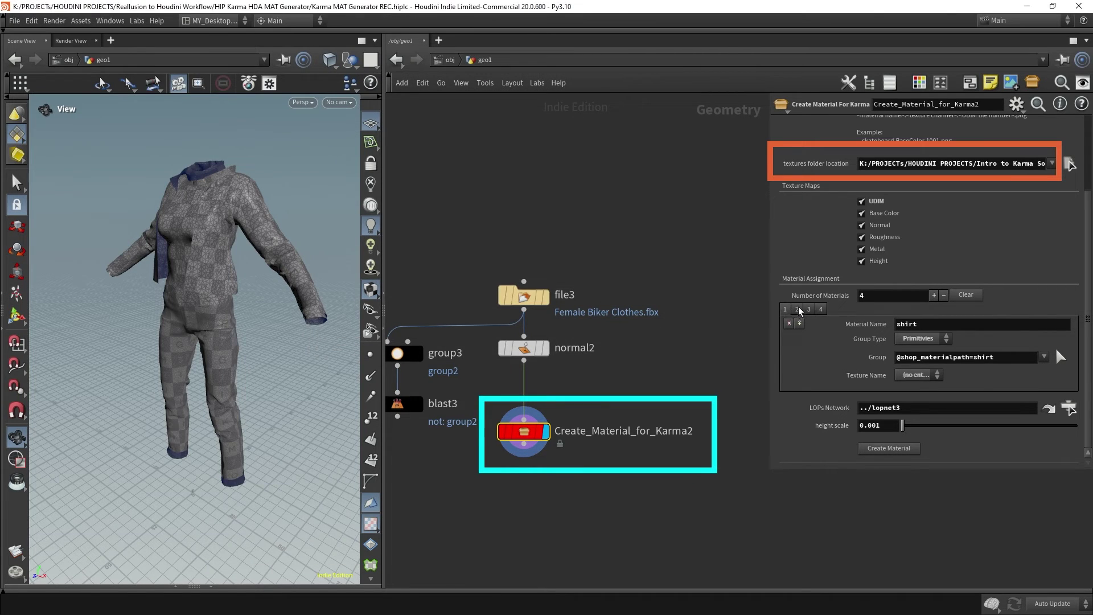
{"action": "left_click", "coordinate": [809, 309]}
{"action": "left_click", "coordinate": [821, 309]}
{"action": "left_click", "coordinate": [923, 377]}
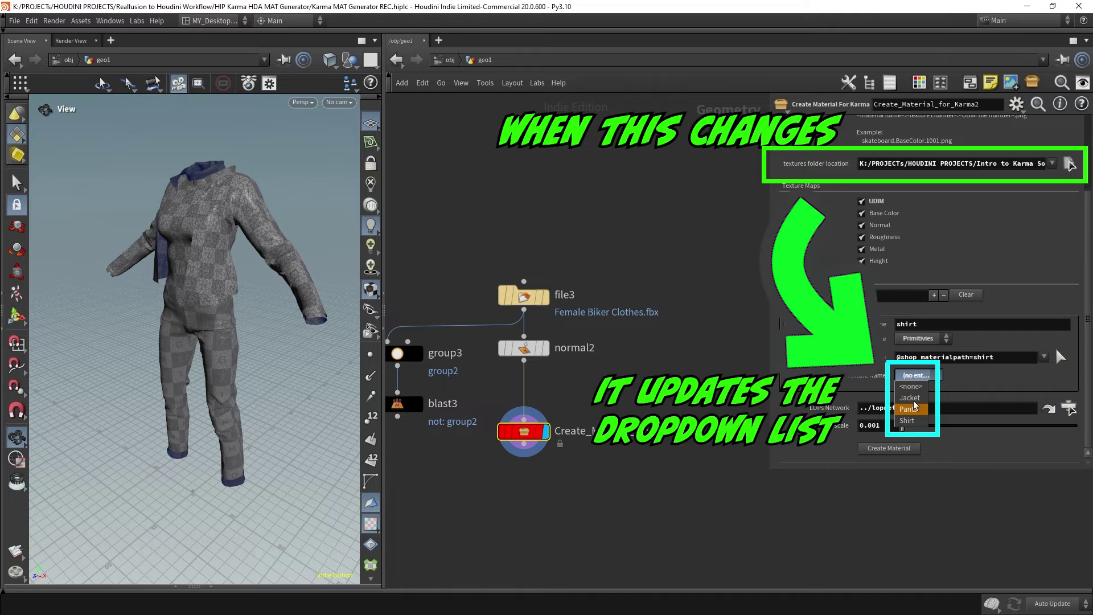
{"action": "left_click", "coordinate": [972, 381]}
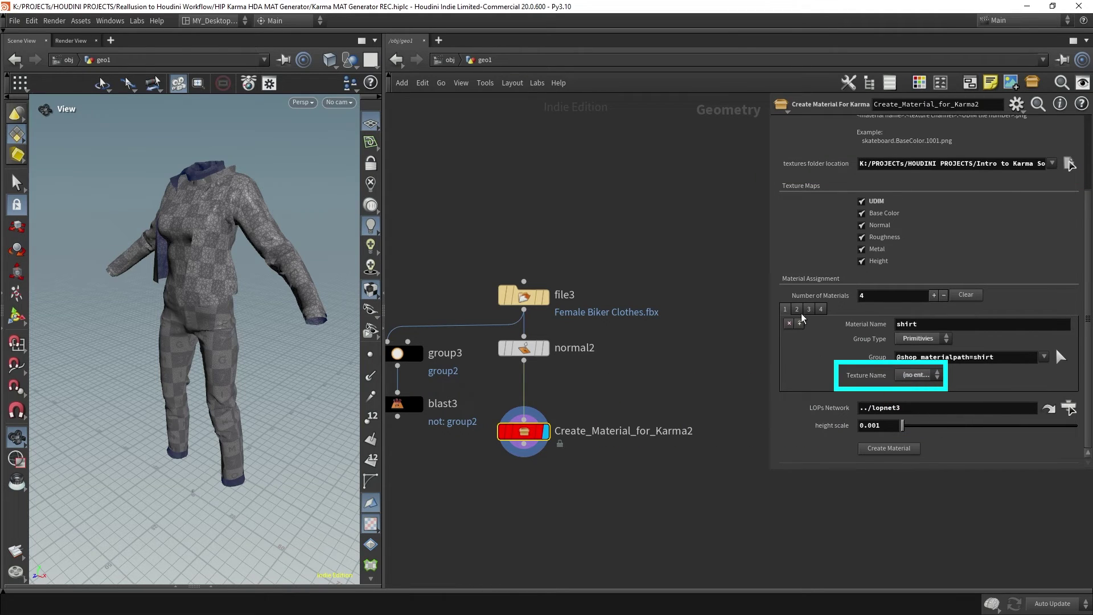
{"action": "left_click", "coordinate": [811, 311]}
{"action": "left_click", "coordinate": [816, 310]}
- Set the Texture Name to Shirt for the first material entry and to Pants for the second
{"action": "left_click", "coordinate": [785, 310]}
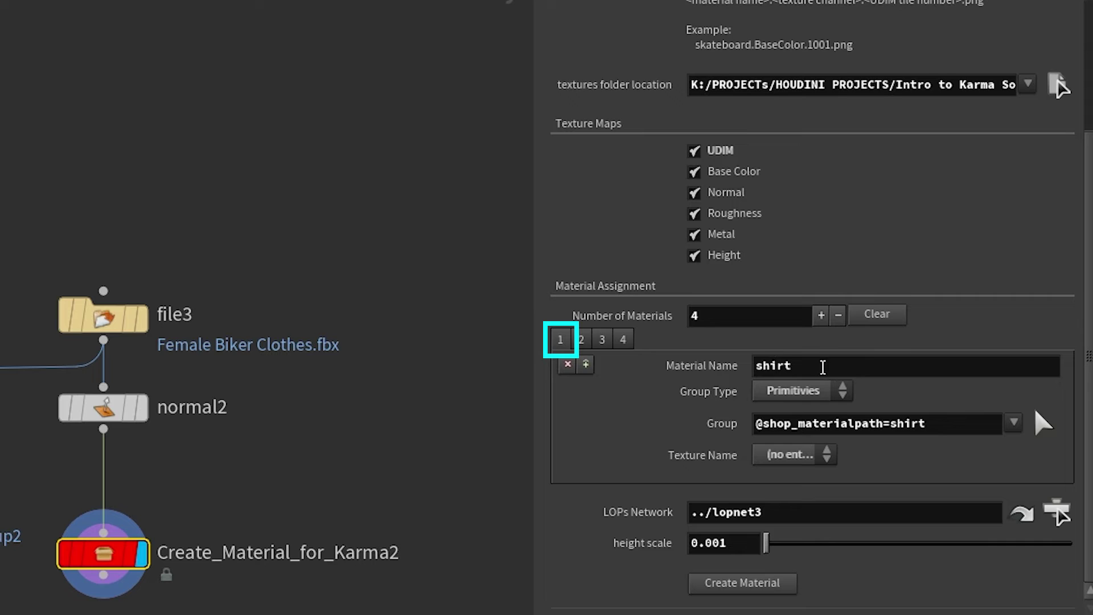
{"action": "left_click", "coordinate": [794, 455]}
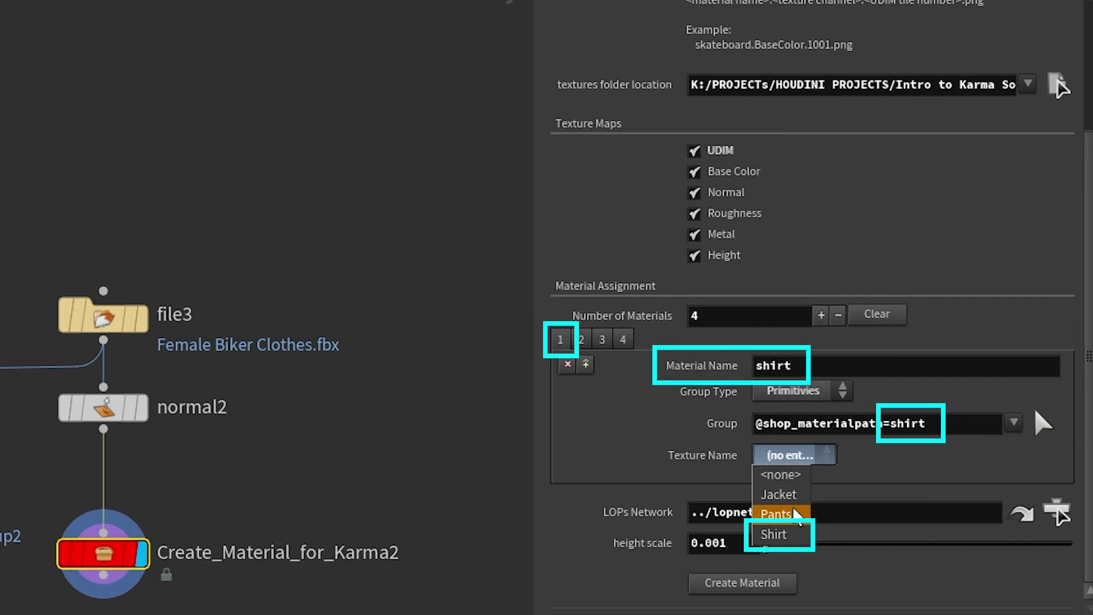
{"action": "left_click", "coordinate": [783, 530]}
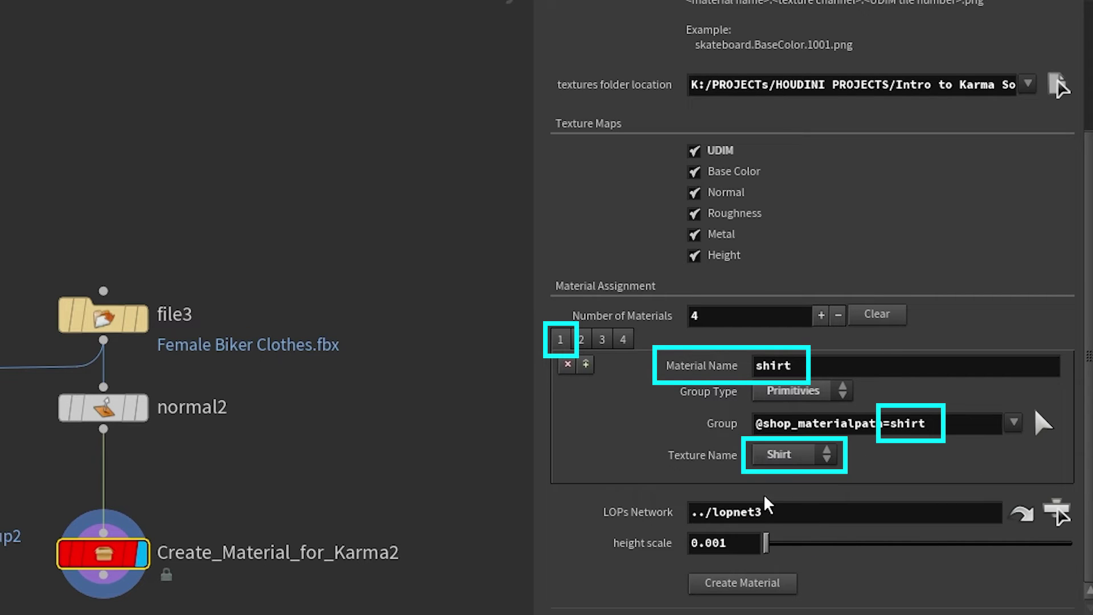
{"action": "left_click", "coordinate": [581, 340]}
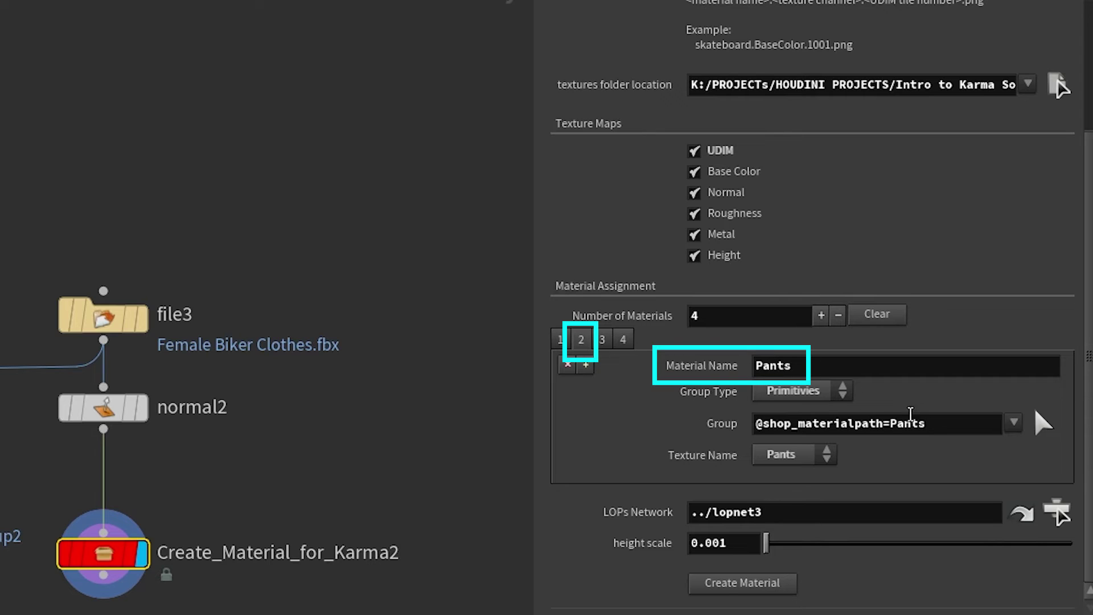
{"action": "left_click", "coordinate": [794, 455]}
{"action": "left_click", "coordinate": [787, 514]}
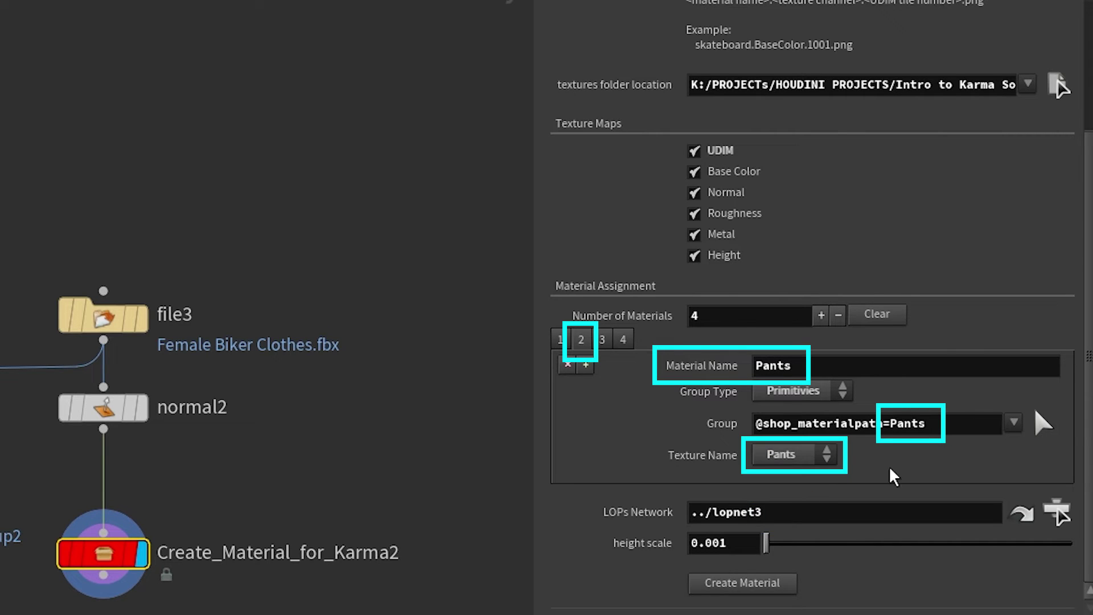
- Remove the Jacket2 material entry and set the Jacket entry's Texture Name to Jacket
{"action": "left_click", "coordinate": [604, 342]}
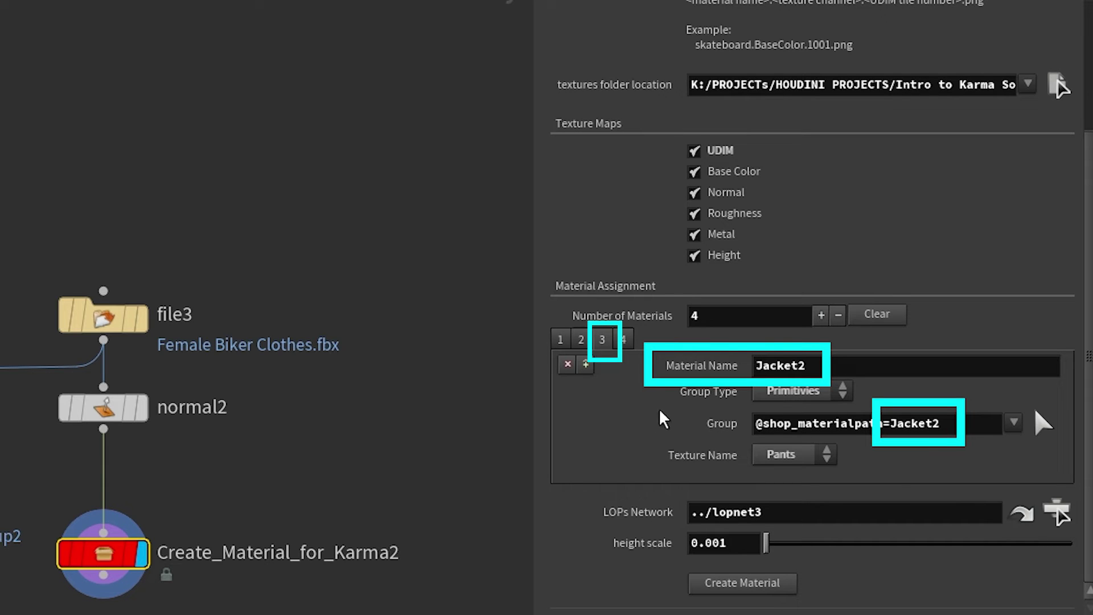
{"action": "left_click", "coordinate": [566, 367]}
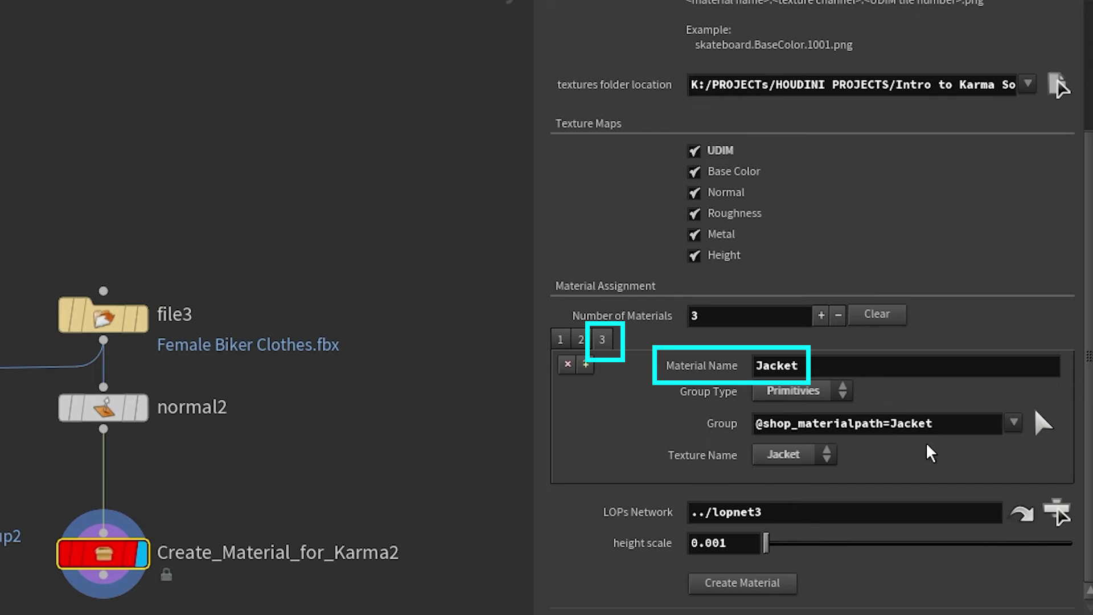
{"action": "left_click", "coordinate": [795, 455]}
{"action": "left_click", "coordinate": [798, 495]}
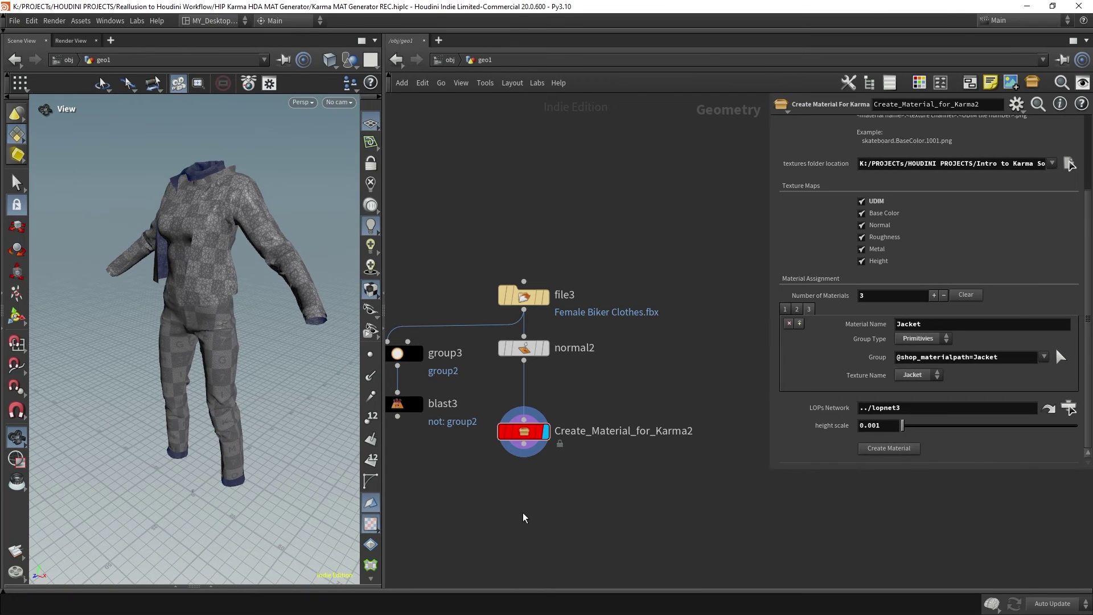
- Add a LOP Network node below Create_Material_for_Karma2 and assign it as the tool's LOPs Network
{"action": "key", "text": "Tab"}
{"action": "type", "text": "lopn"}
{"action": "key", "text": "Return"}
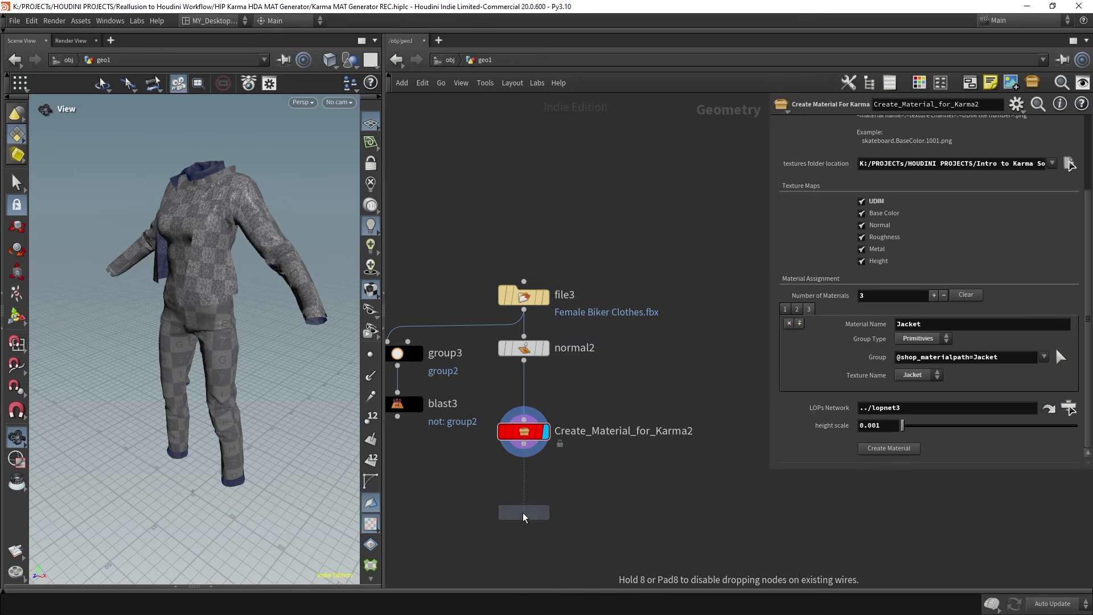
{"action": "left_click", "coordinate": [523, 512]}
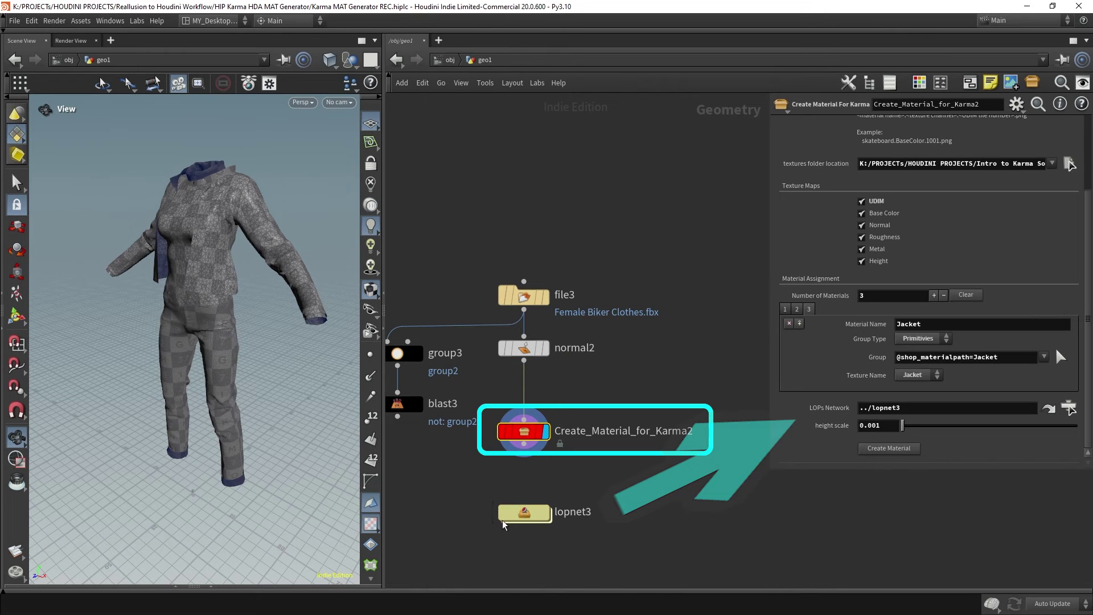
{"action": "left_click_drag", "start_coordinate": [529, 521], "coordinate": [918, 414]}
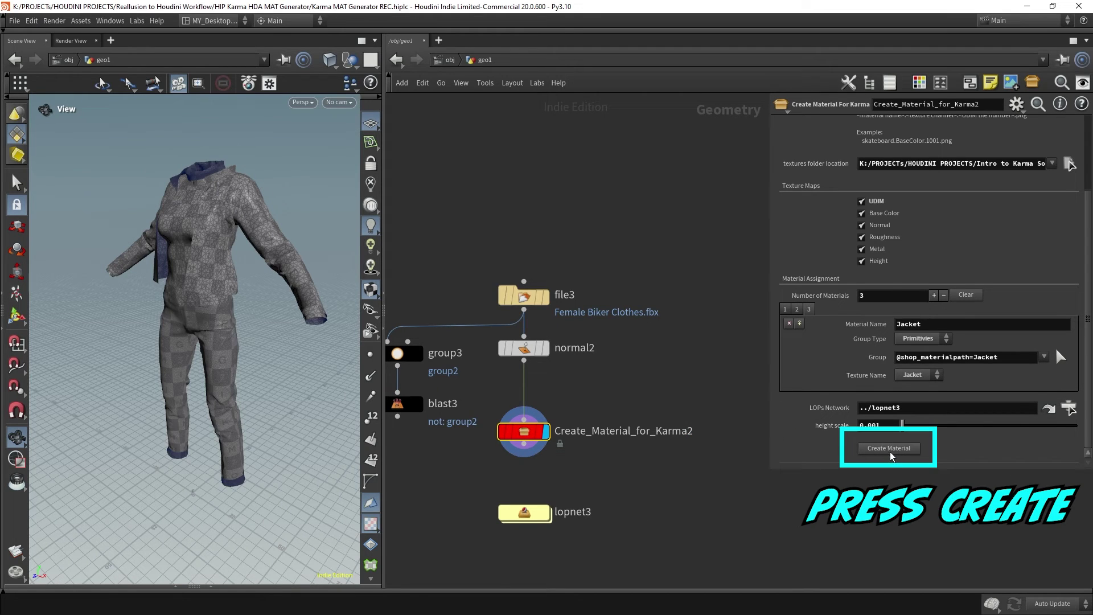
- Create the shirt, Pants and Jacket materials, then clear and close the console
{"action": "left_click", "coordinate": [890, 448]}
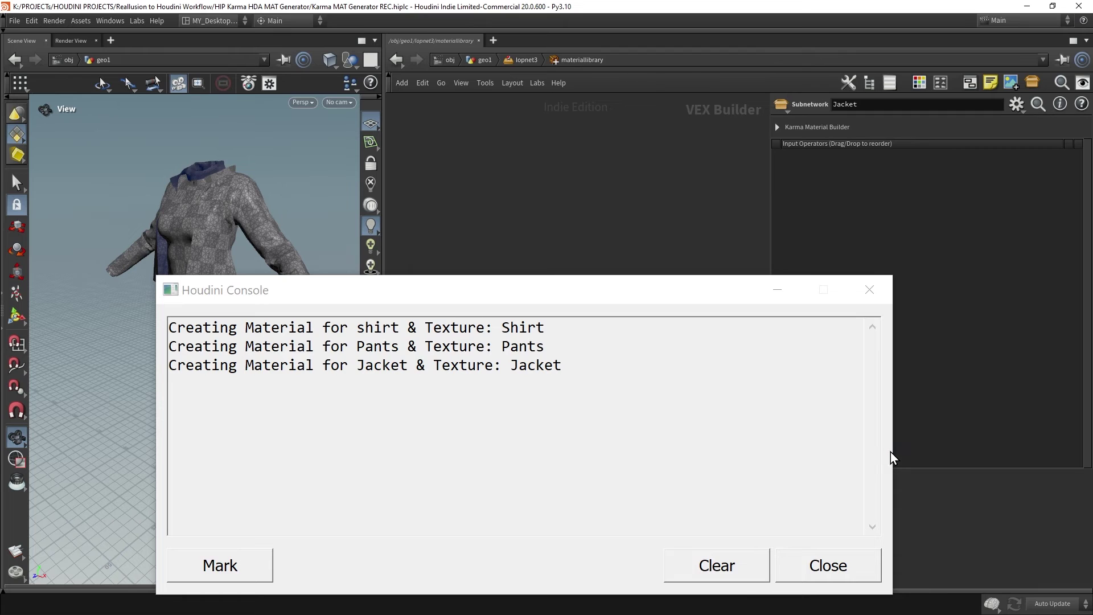
{"action": "left_click", "coordinate": [761, 563]}
{"action": "left_click", "coordinate": [829, 565]}
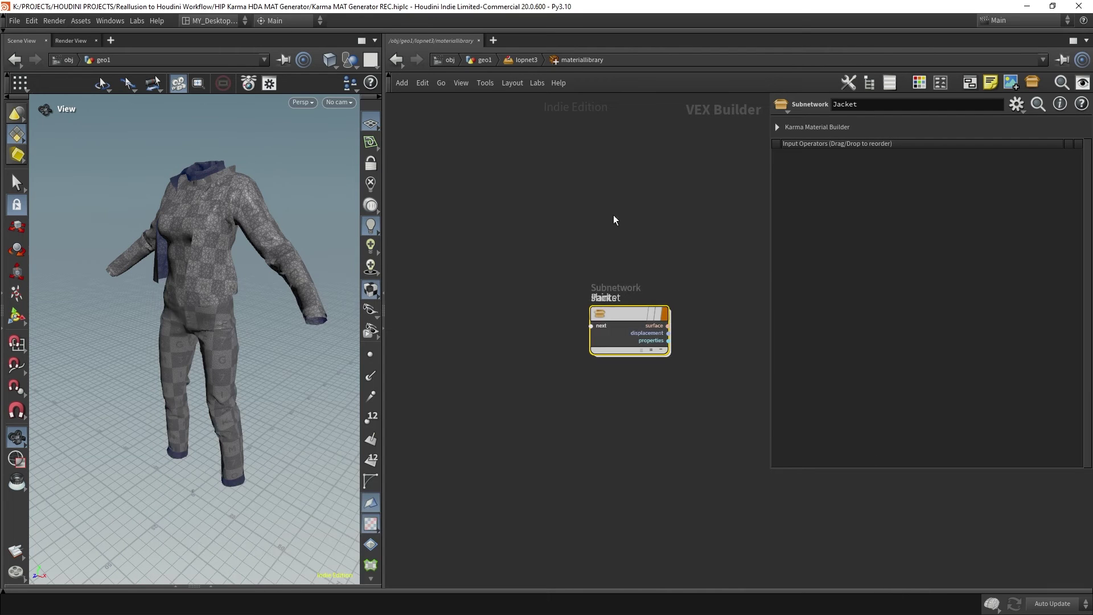
- Open lopnet3, lay out its nodes and view the textured biker clothes rendered in Karma
{"action": "left_click", "coordinate": [523, 57]}
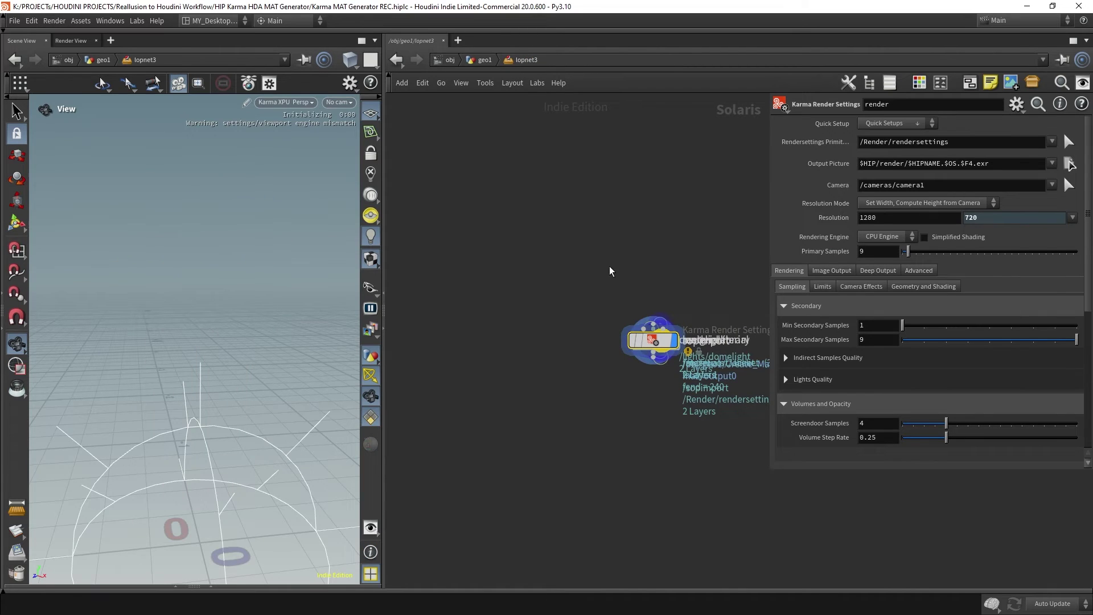
{"action": "key", "text": "l"}
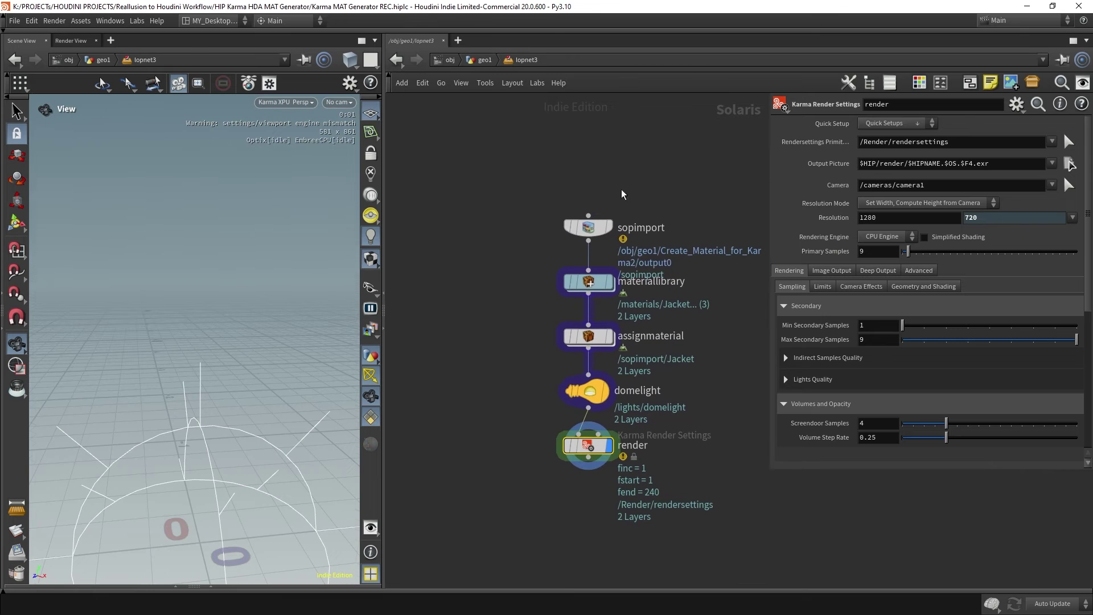
{"action": "left_click_drag", "start_coordinate": [346, 339], "coordinate": [285, 335]}
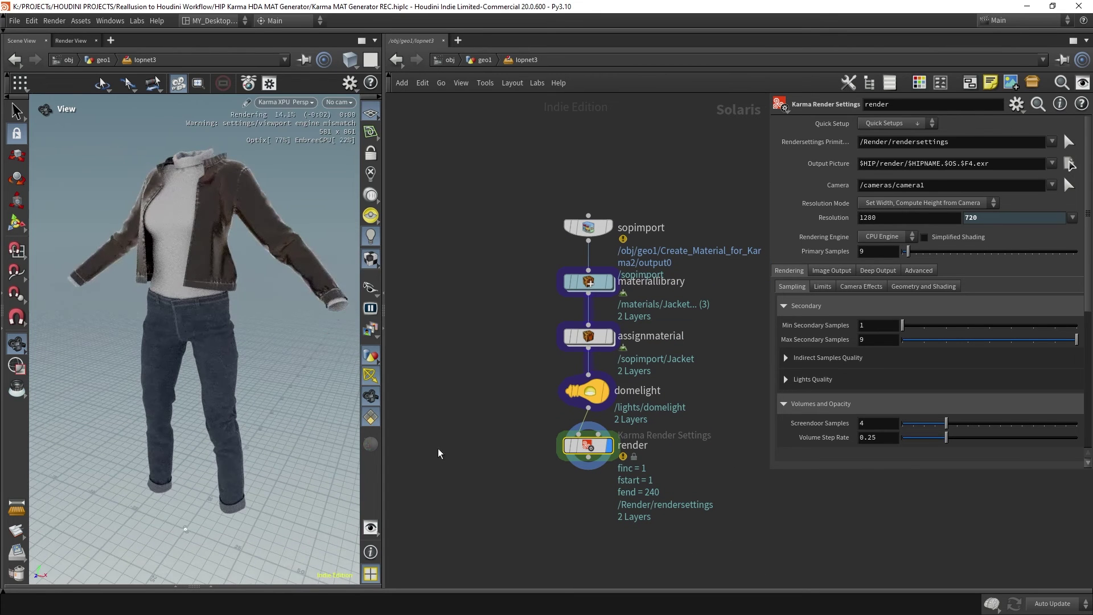
- Return to geo1 and review the Texture Name options and each of Create_Material_for_Karma2's three material assignment entries
{"action": "left_click", "coordinate": [485, 60]}
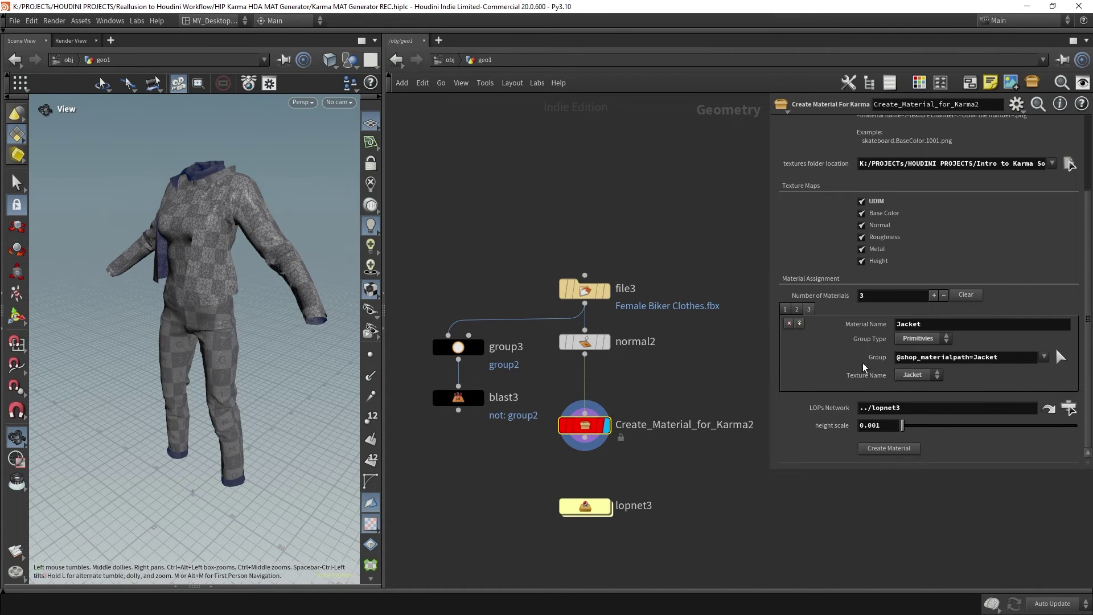
{"action": "left_click", "coordinate": [917, 376]}
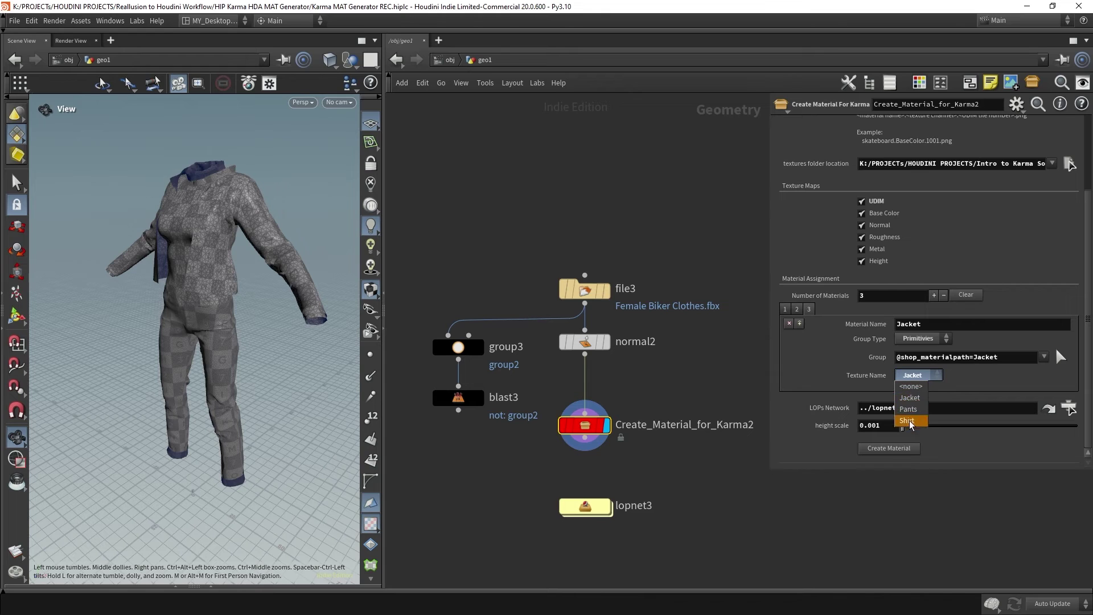
{"action": "left_click", "coordinate": [966, 386]}
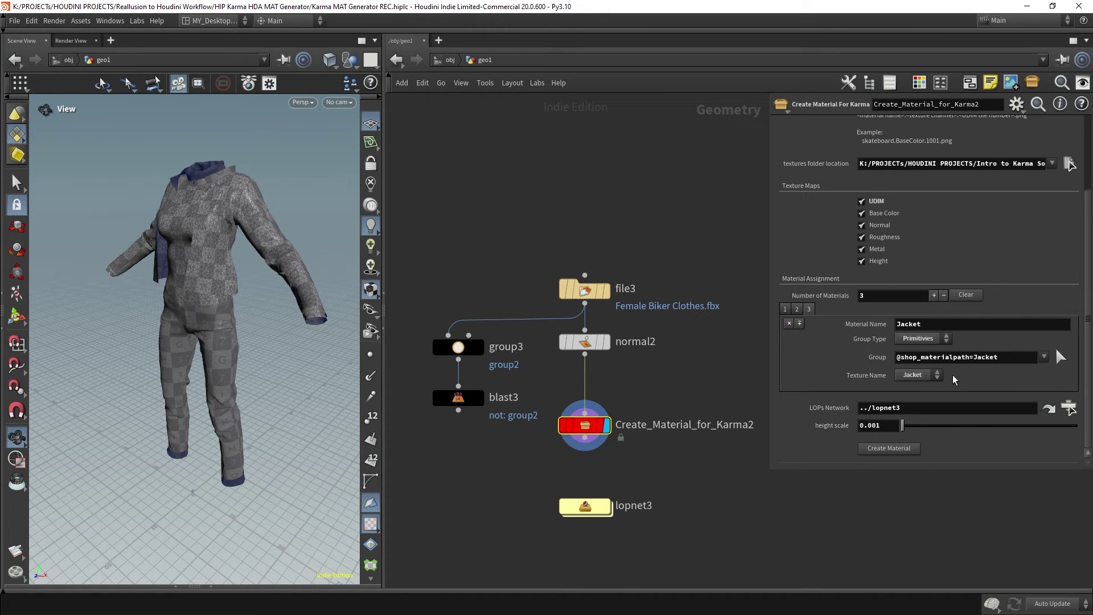
{"action": "left_click", "coordinate": [784, 308]}
{"action": "left_click", "coordinate": [798, 308]}
{"action": "left_click", "coordinate": [810, 309]}
{"action": "left_click", "coordinate": [797, 309]}
{"action": "left_click", "coordinate": [809, 309]}
{"action": "left_click", "coordinate": [786, 309]}
{"action": "left_click", "coordinate": [798, 308]}
{"action": "left_click", "coordinate": [810, 309]}
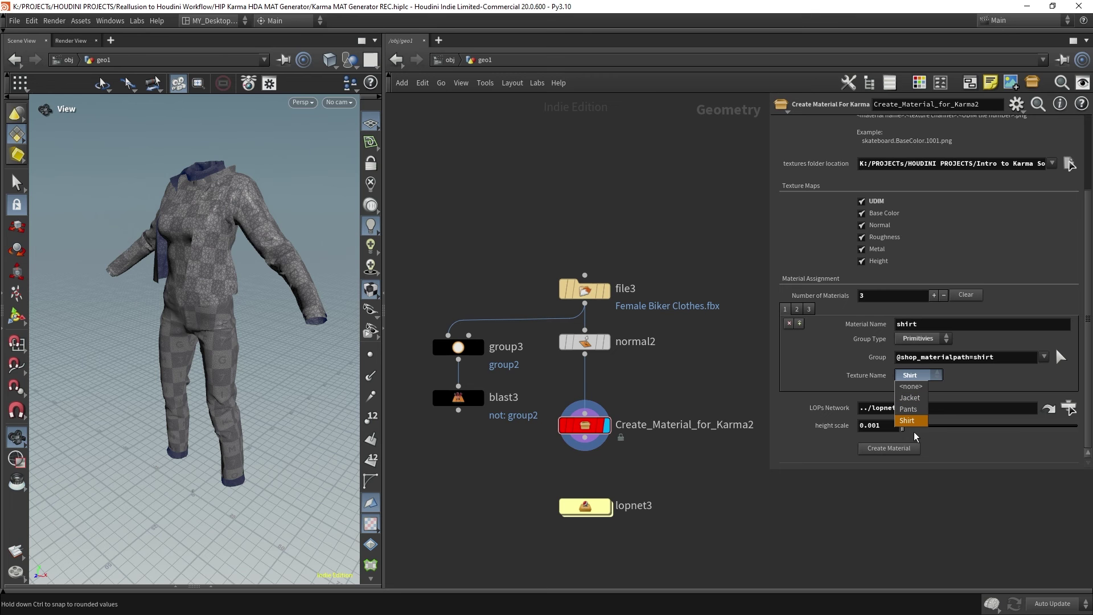
- Inspect the textures folder location path and the shirt material's Texture Name options
{"action": "left_click", "coordinate": [927, 176]}
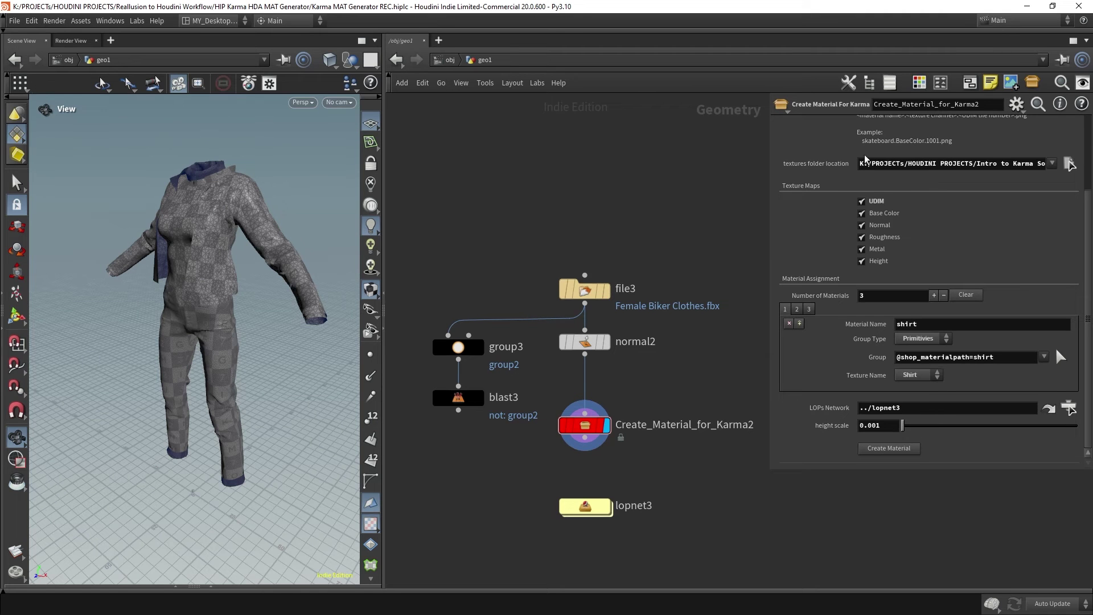
{"action": "left_click_drag", "start_coordinate": [868, 164], "coordinate": [1017, 162]}
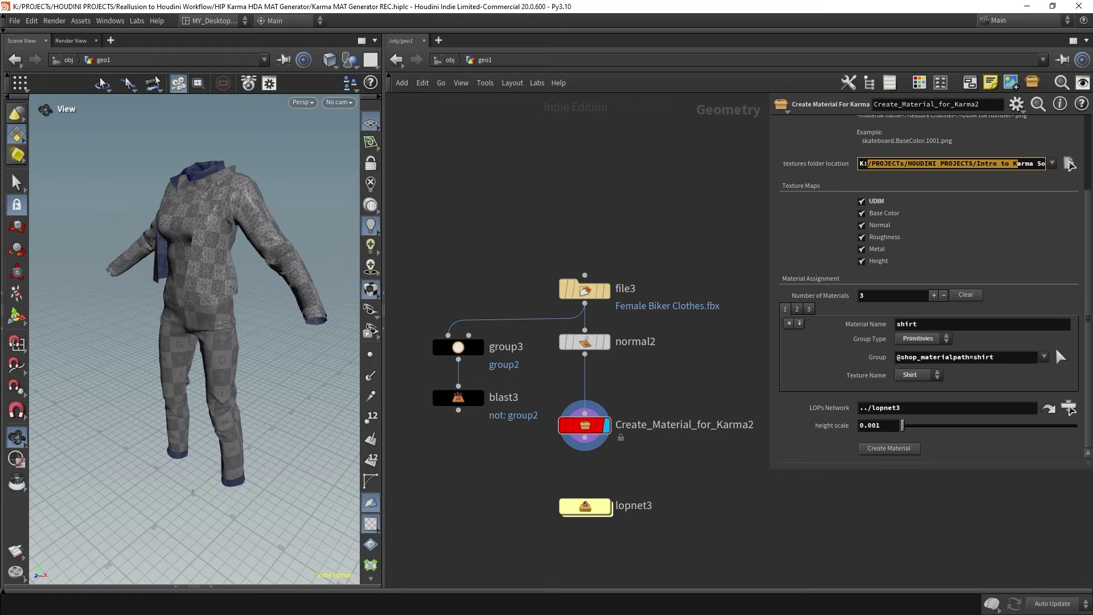
{"action": "left_click", "coordinate": [928, 375]}
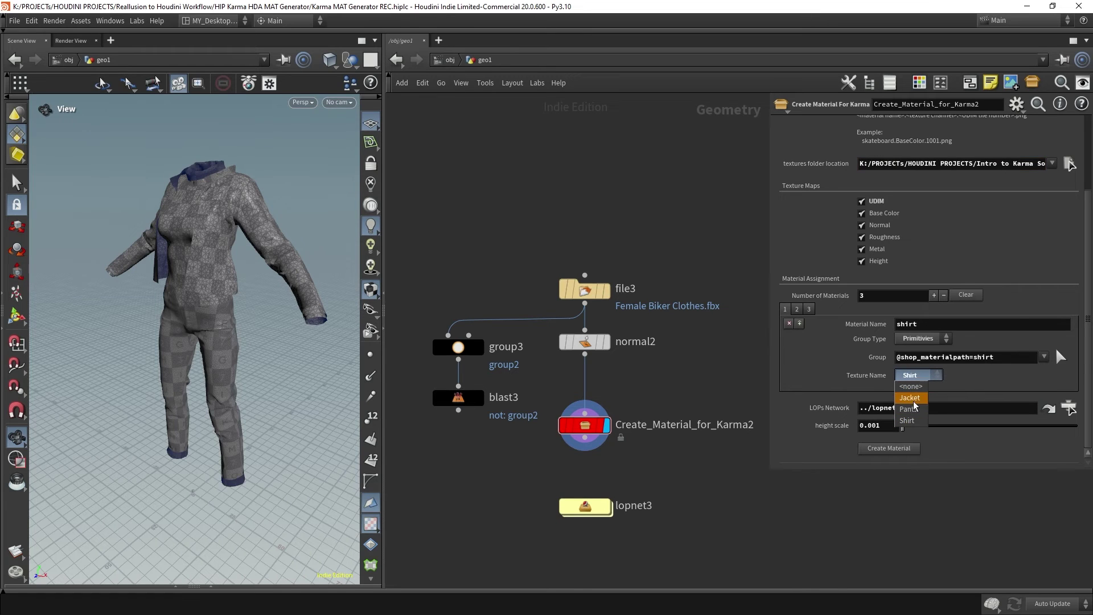
{"action": "left_click", "coordinate": [965, 378]}
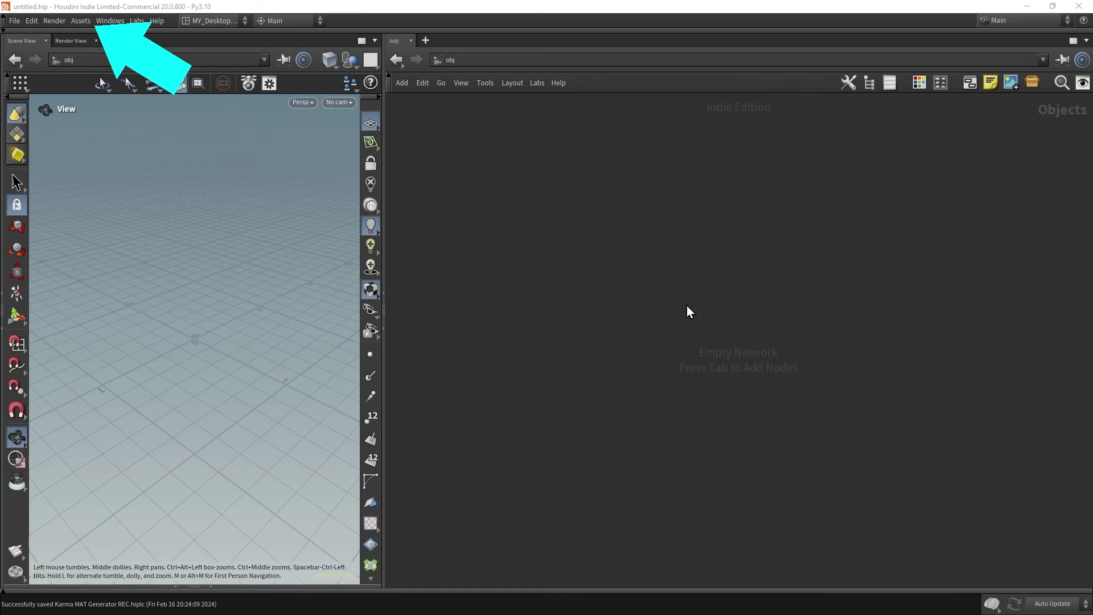
- Start installing a digital asset library and choose the Create_Material_for_Karma 5.0 asset file from its folder
{"action": "left_click", "coordinate": [80, 20]}
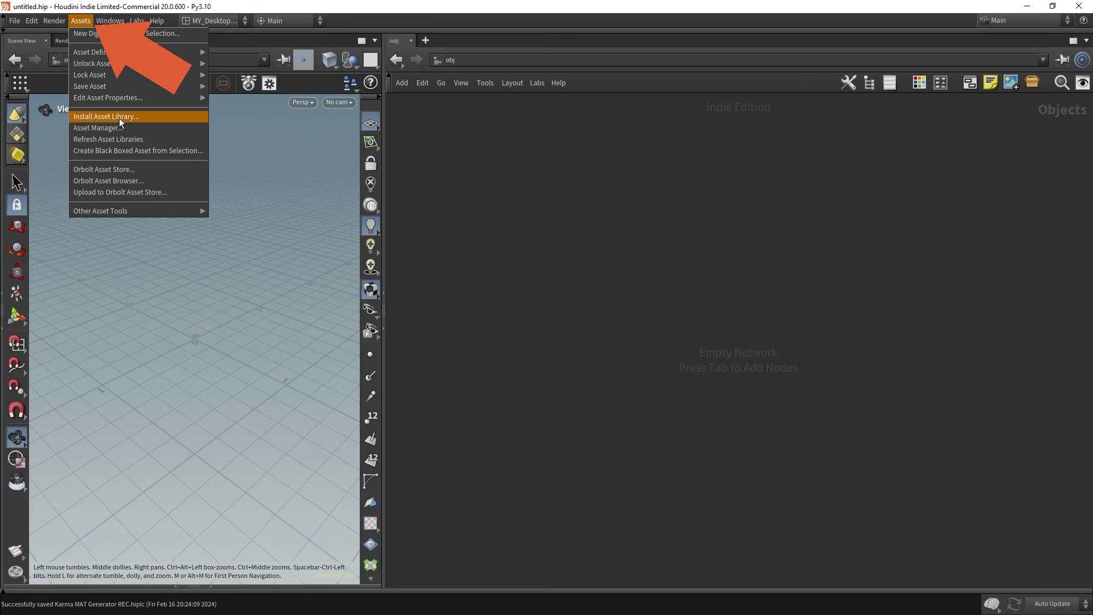
{"action": "left_click", "coordinate": [118, 117]}
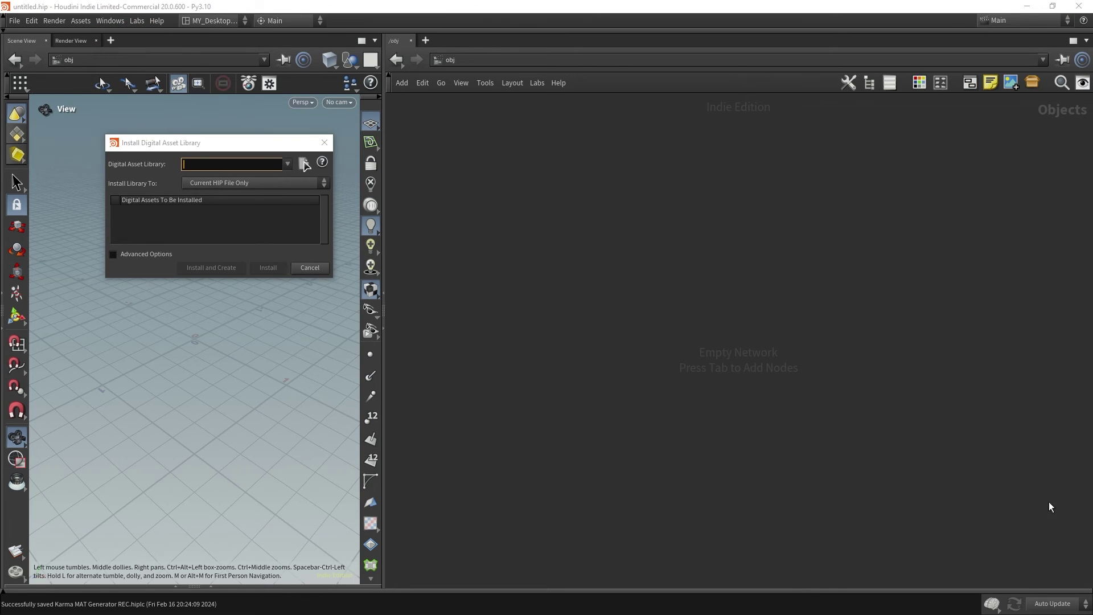
{"action": "left_click", "coordinate": [304, 164]}
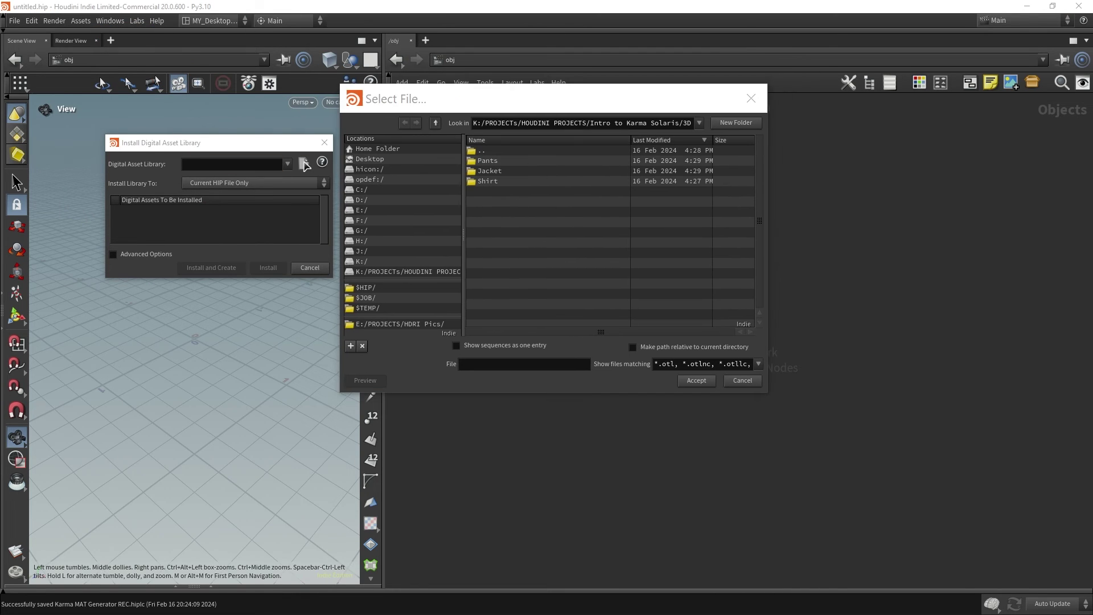
{"action": "left_click", "coordinate": [634, 122]}
{"action": "key", "text": "ctrl+v"}
{"action": "key", "text": "Return"}
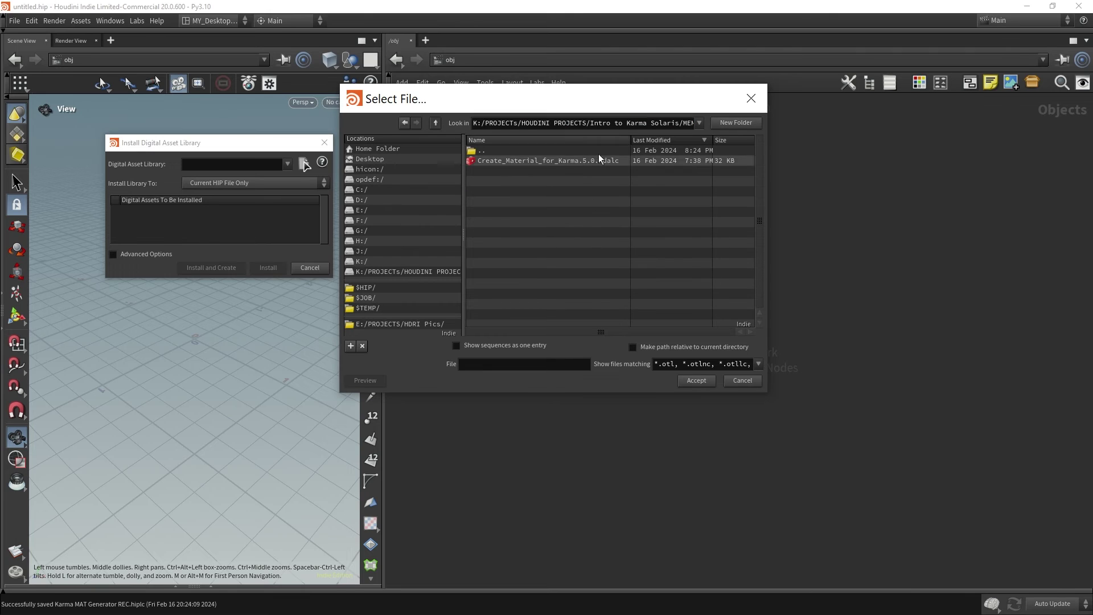
{"action": "left_click", "coordinate": [542, 162]}
{"action": "left_click", "coordinate": [689, 380]}
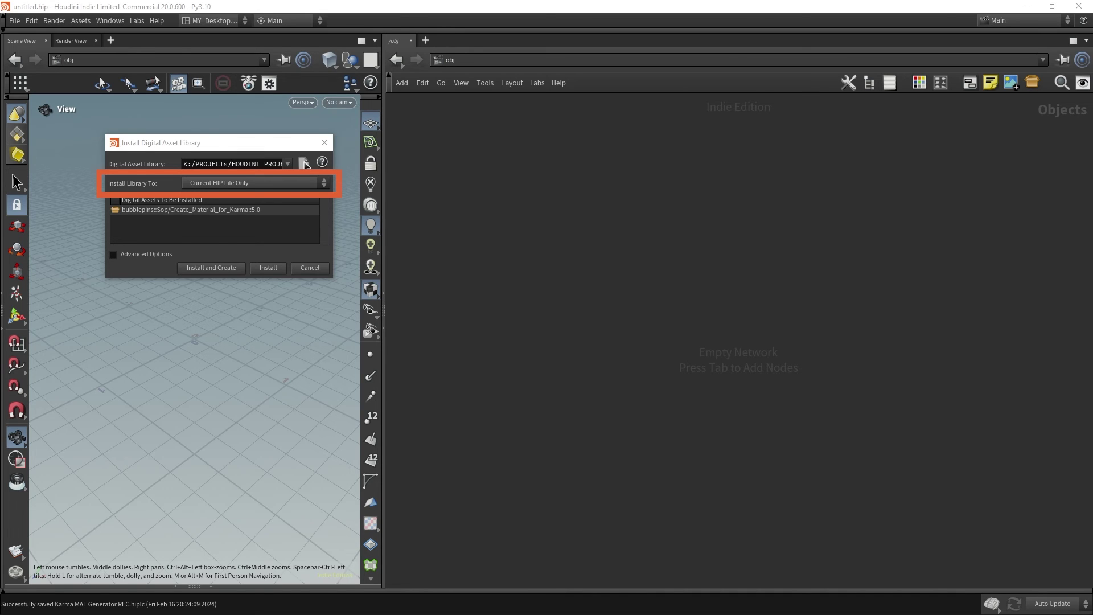
- Switch the library's install location to Scanned Asset Library Directories and back to Current HIP File Only
{"action": "left_click", "coordinate": [285, 182]}
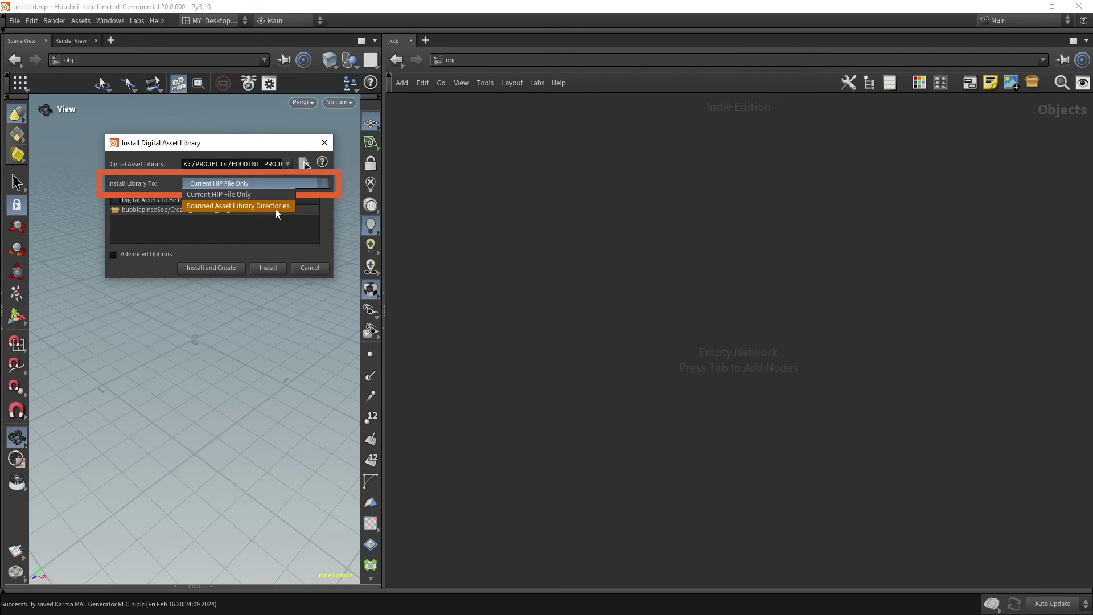
{"action": "left_click", "coordinate": [254, 184]}
{"action": "left_click", "coordinate": [254, 183]}
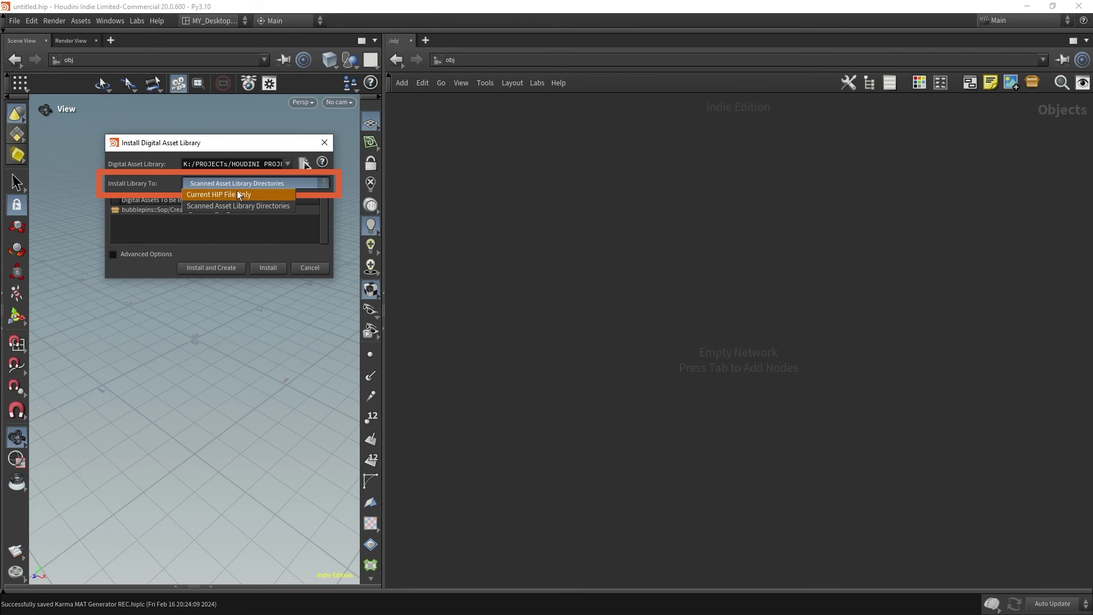
{"action": "left_click", "coordinate": [235, 194]}
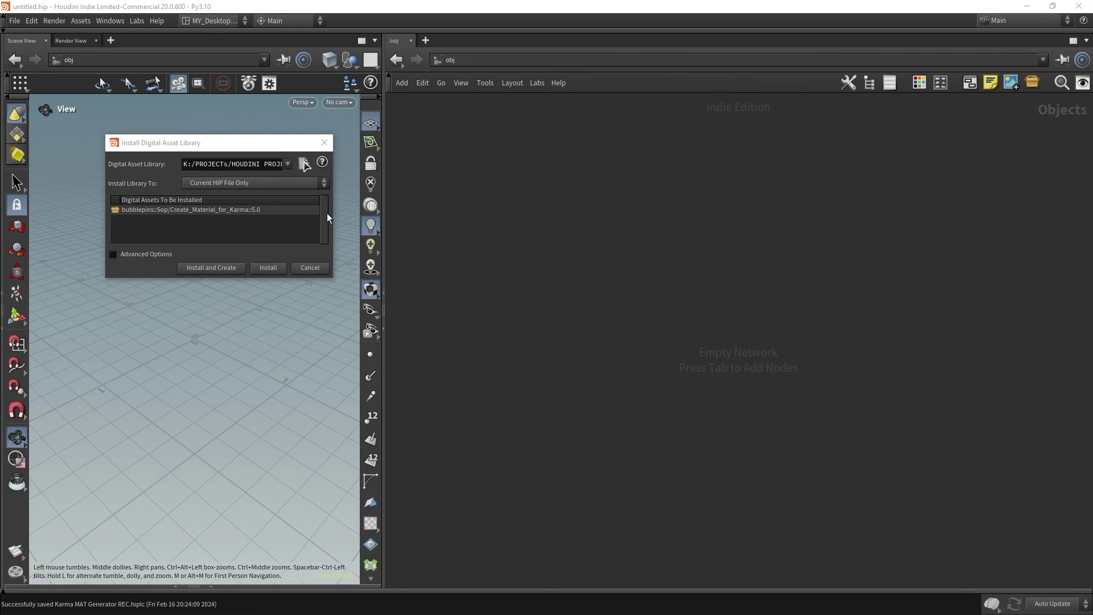
- Add a Geometry object to the empty scene and enter its network
{"action": "key", "text": "Tab"}
{"action": "type", "text": "geo"}
{"action": "key", "text": "Return"}
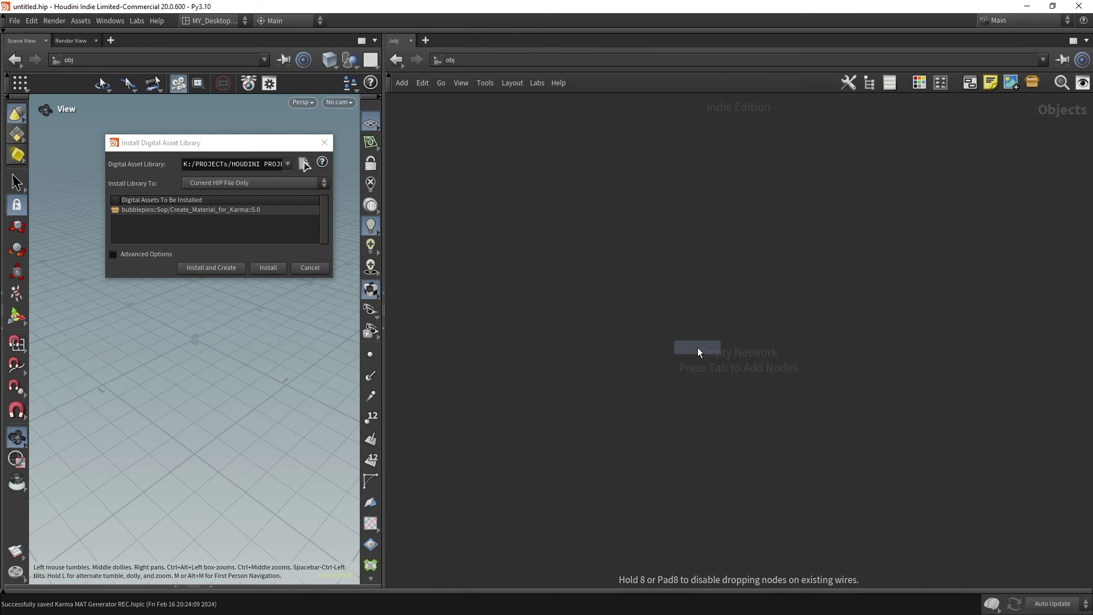
{"action": "left_click", "coordinate": [698, 347]}
{"action": "key", "text": "Return"}
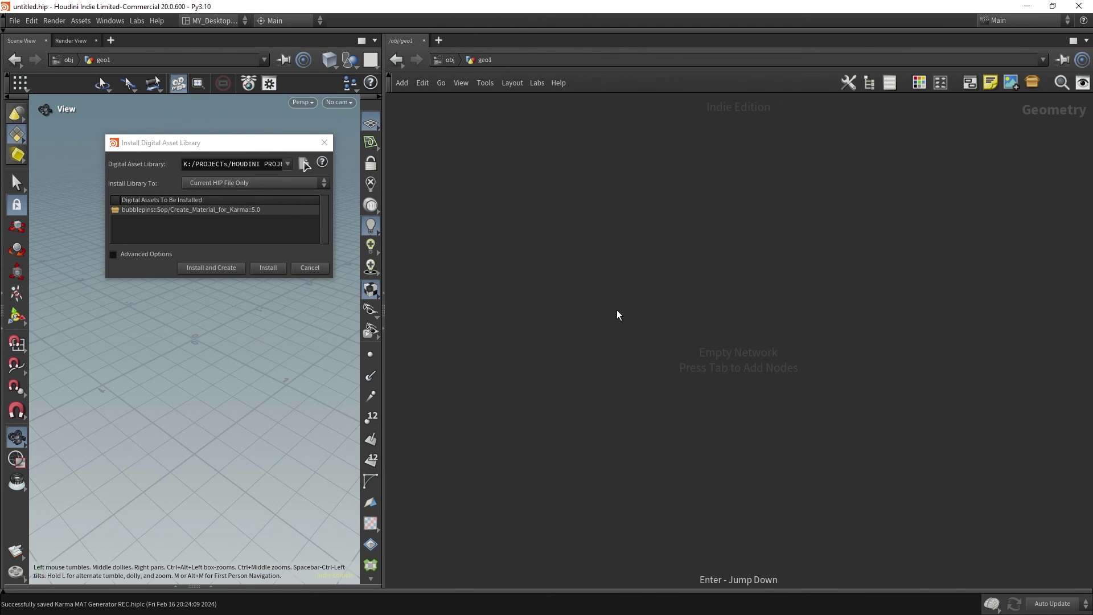
- Search the available geometry operators for "create" before installing the asset, and dismiss the search
{"action": "key", "text": "Tab"}
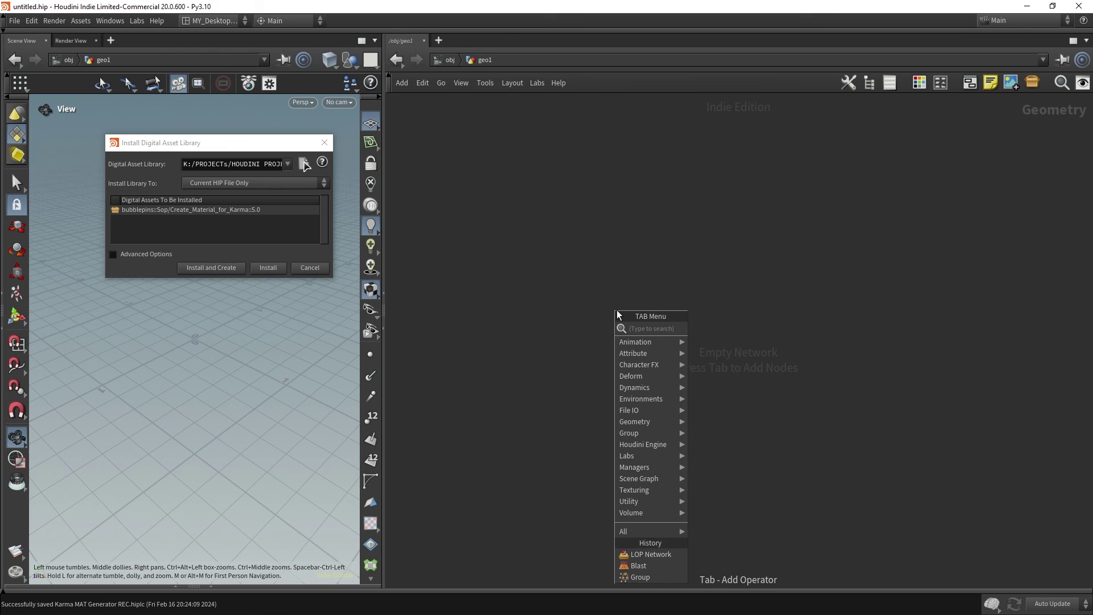
{"action": "type", "text": "creawte"}
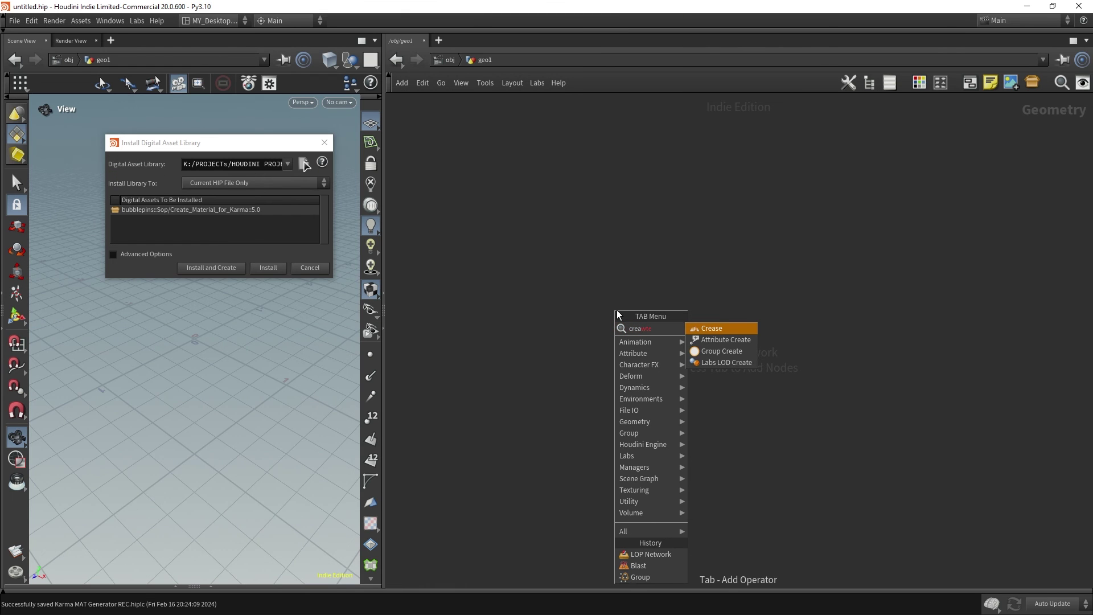
{"action": "key", "text": "BackSpace"}
{"action": "key", "text": "BackSpace"}
{"action": "key", "text": "BackSpace"}
{"action": "type", "text": "te"}
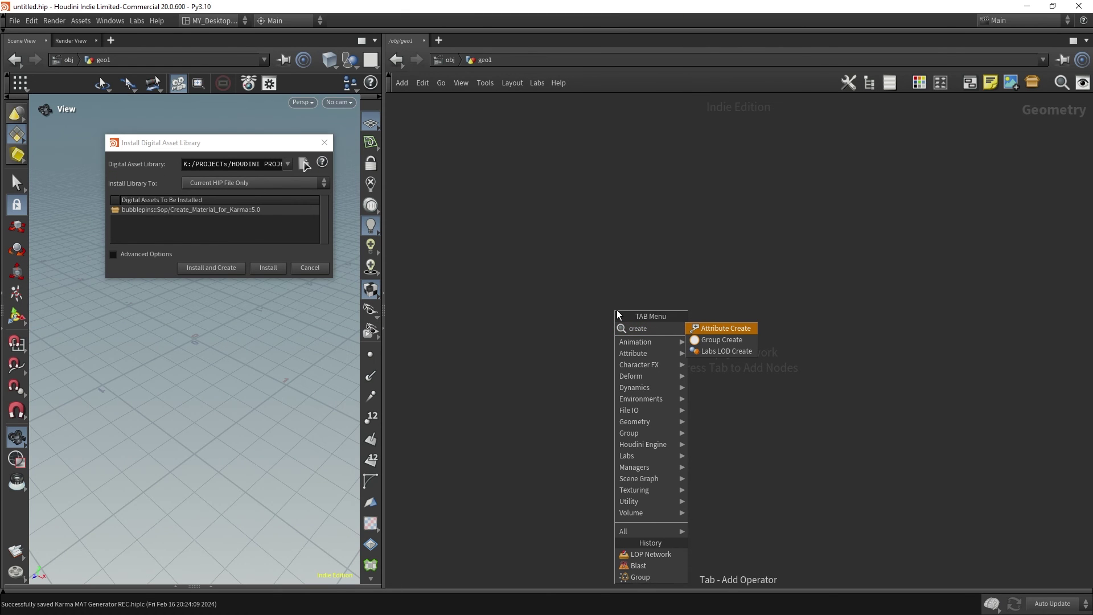
{"action": "key", "text": "Escape"}
- Install the digital asset library and add a Create Material For Karma node to the geo1 network
{"action": "left_click", "coordinate": [269, 270]}
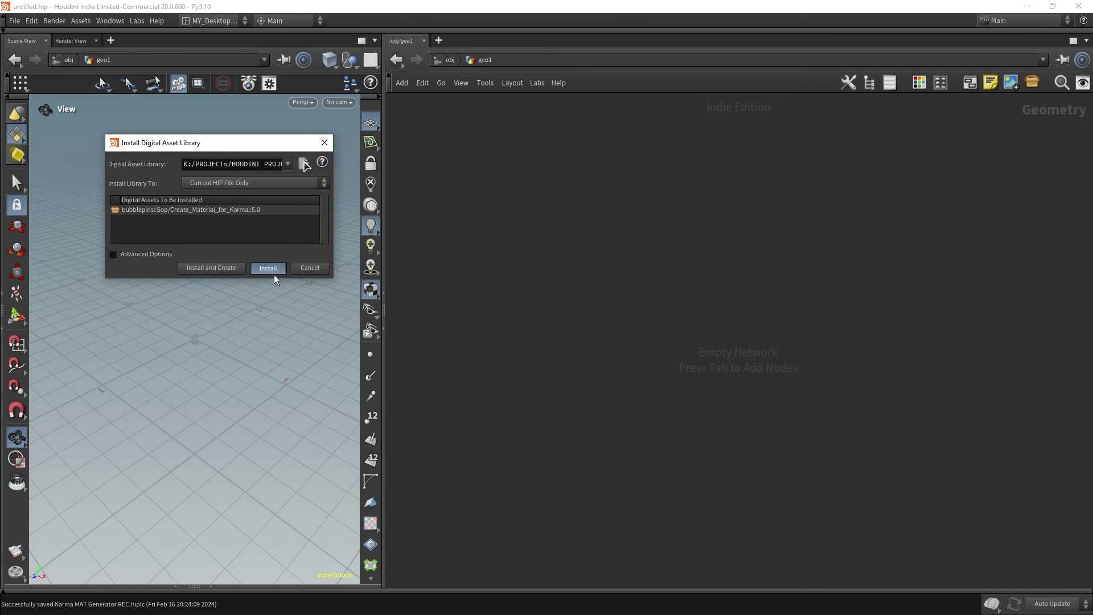
{"action": "key", "text": "Tab"}
{"action": "type", "text": "create"}
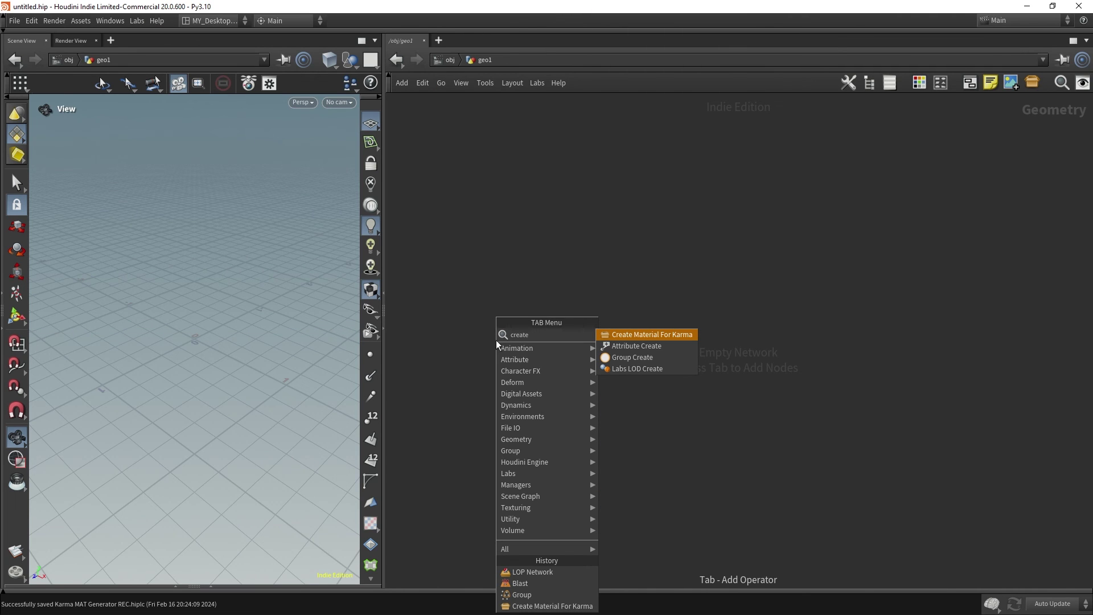
{"action": "key", "text": "Return"}
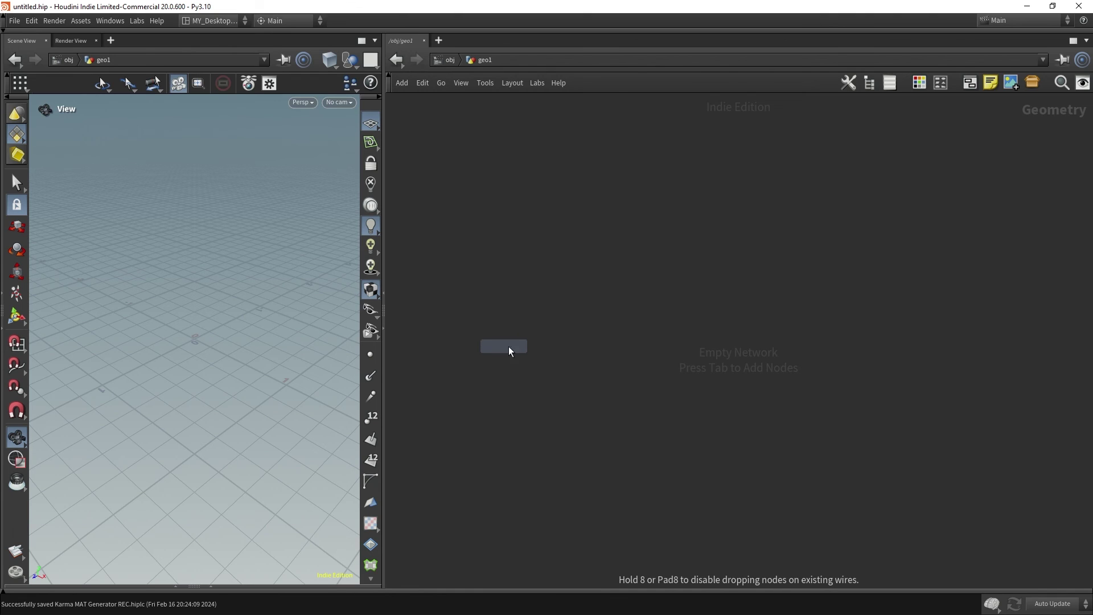
{"action": "left_click", "coordinate": [542, 319]}
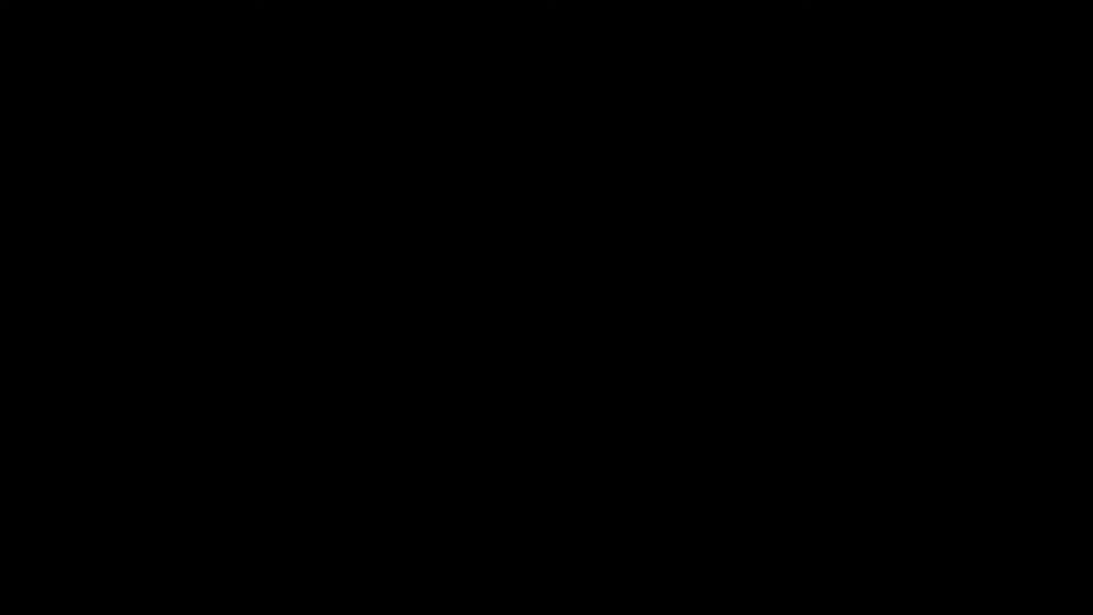